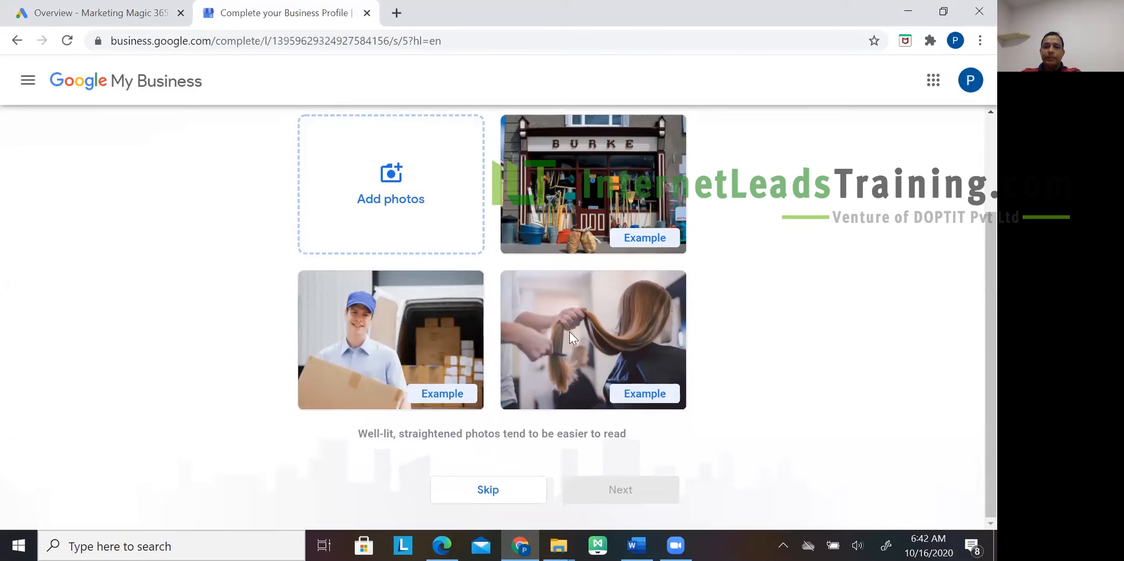
- Skip adding photos, finish the Business Profile setup and dismiss the welcome message to enter the dashboard
left_click(487, 483)
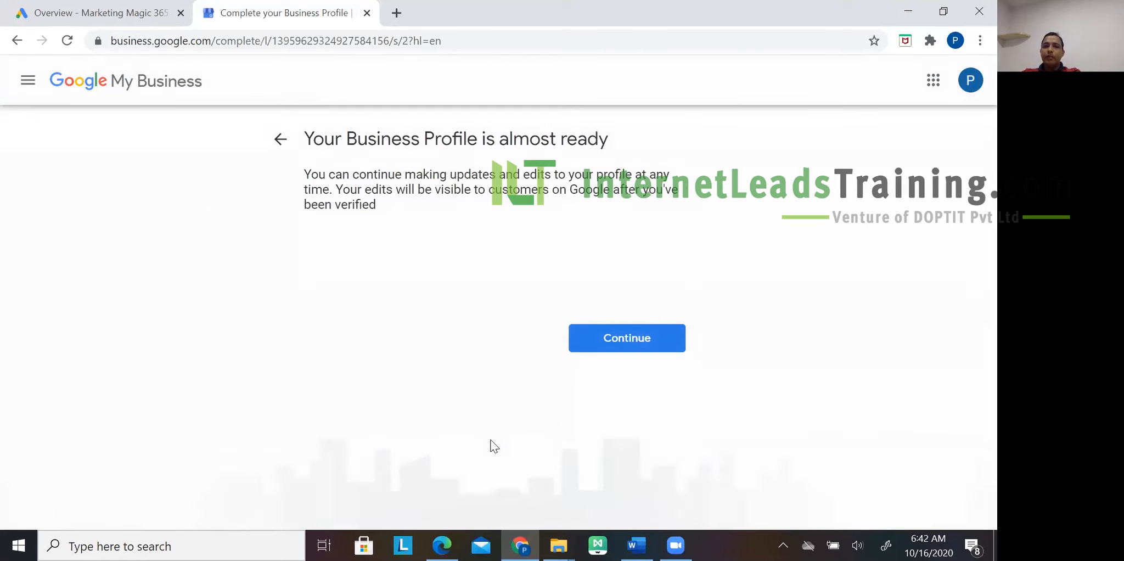
left_click(629, 340)
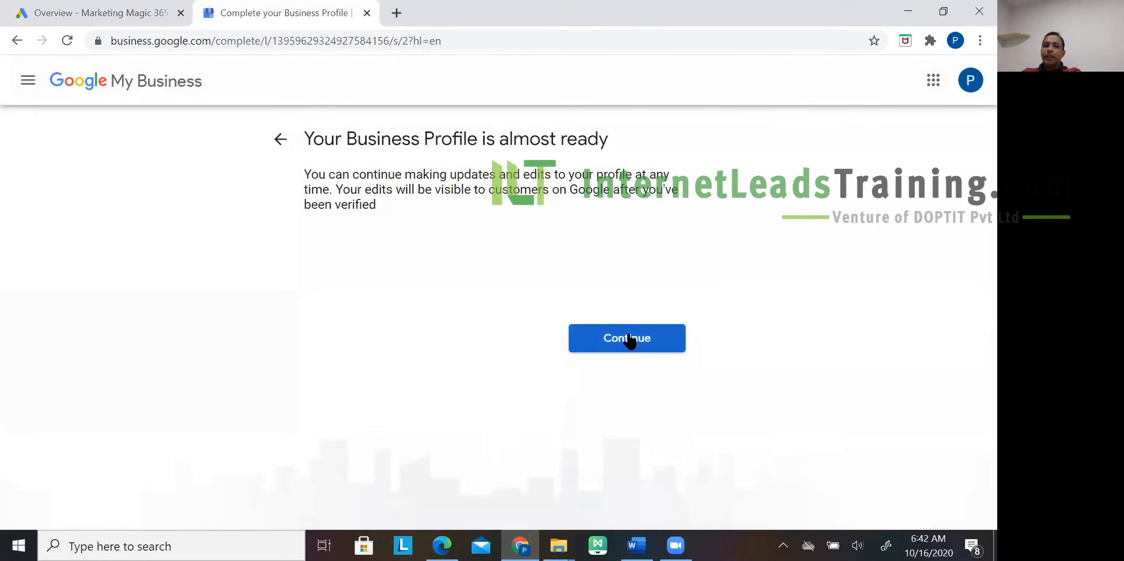
left_click(629, 341)
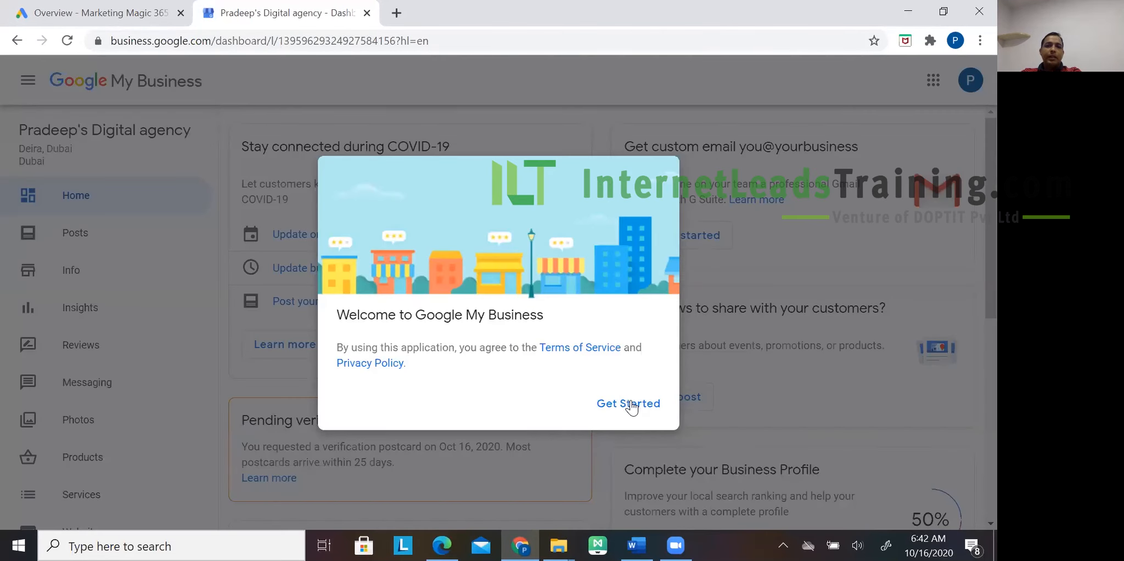
left_click(631, 406)
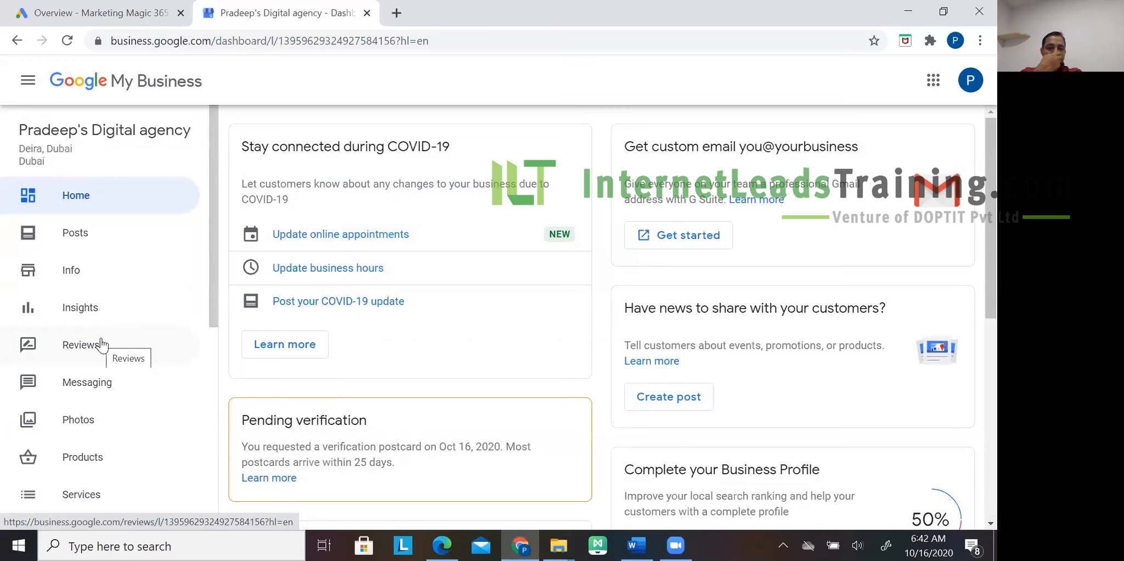
- On the location management page, select the business pending verification and open its available actions
scroll(101, 345, "down", 4)
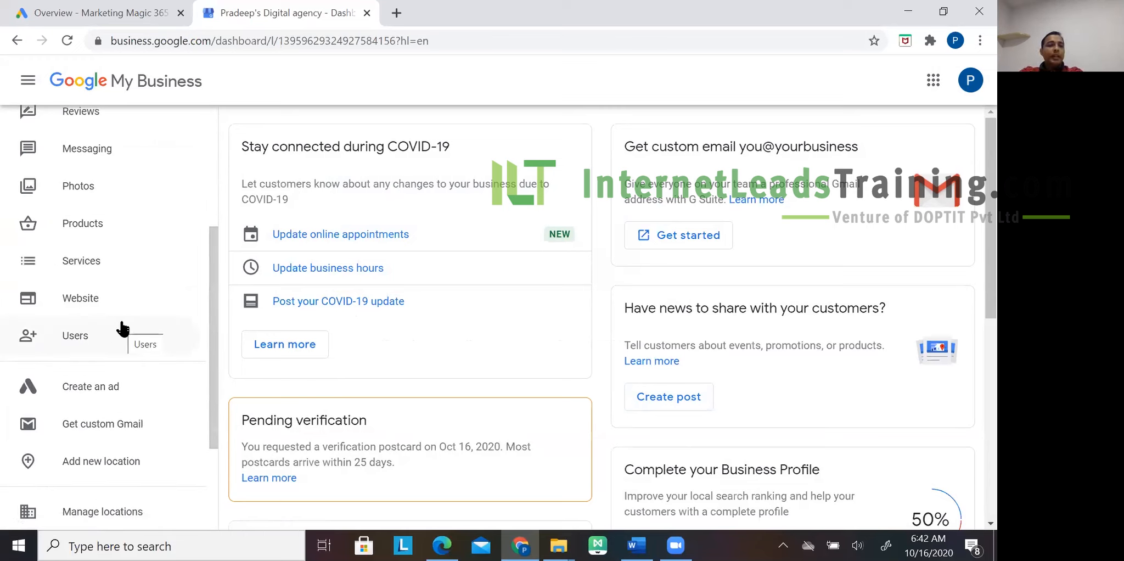
scroll(120, 301, "down", 3)
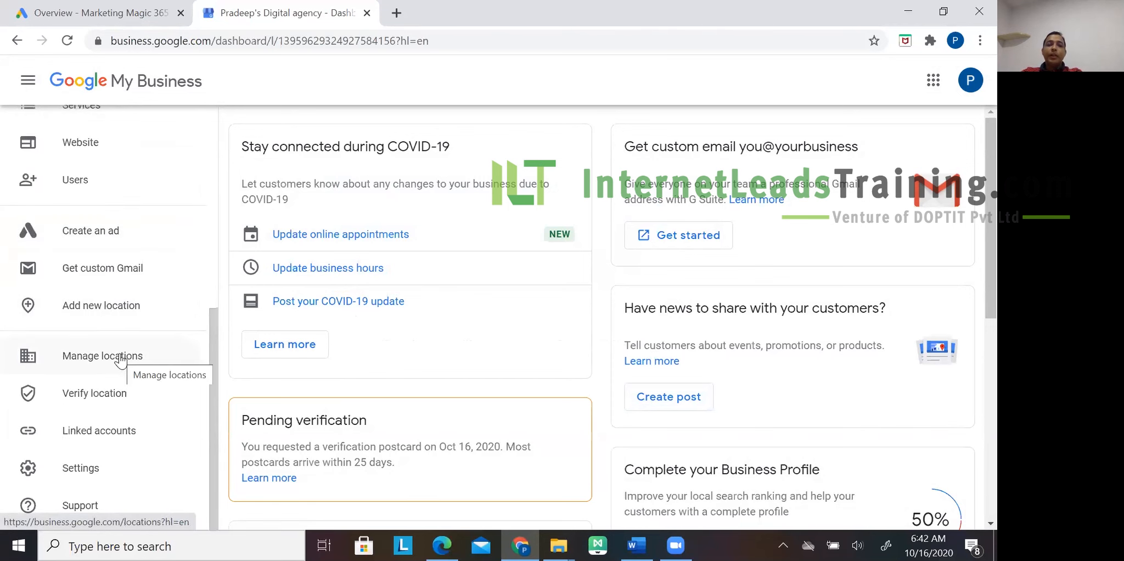
left_click(120, 358)
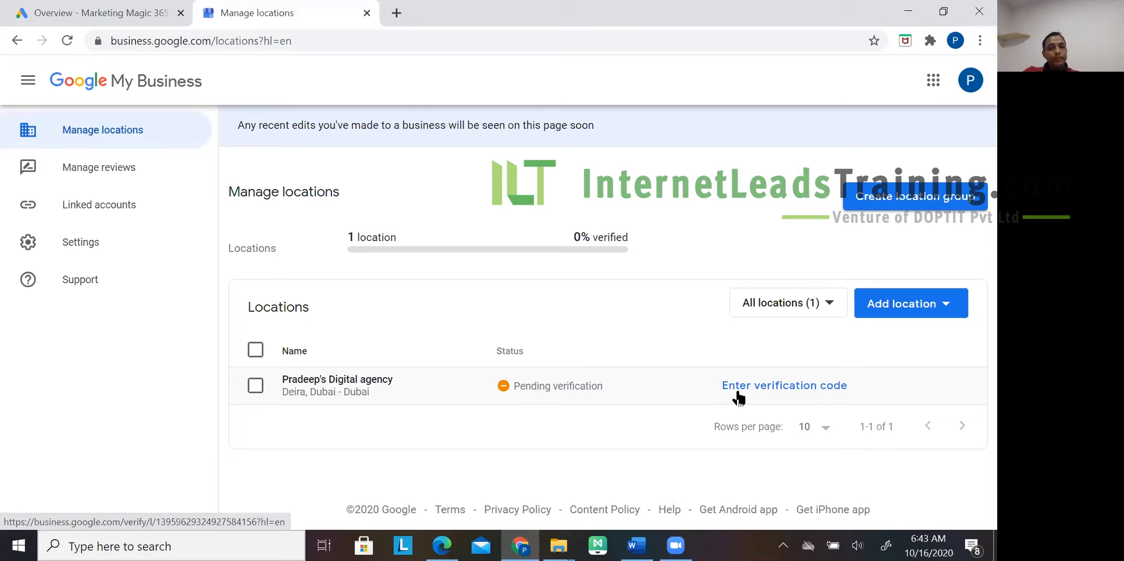
left_click(256, 387)
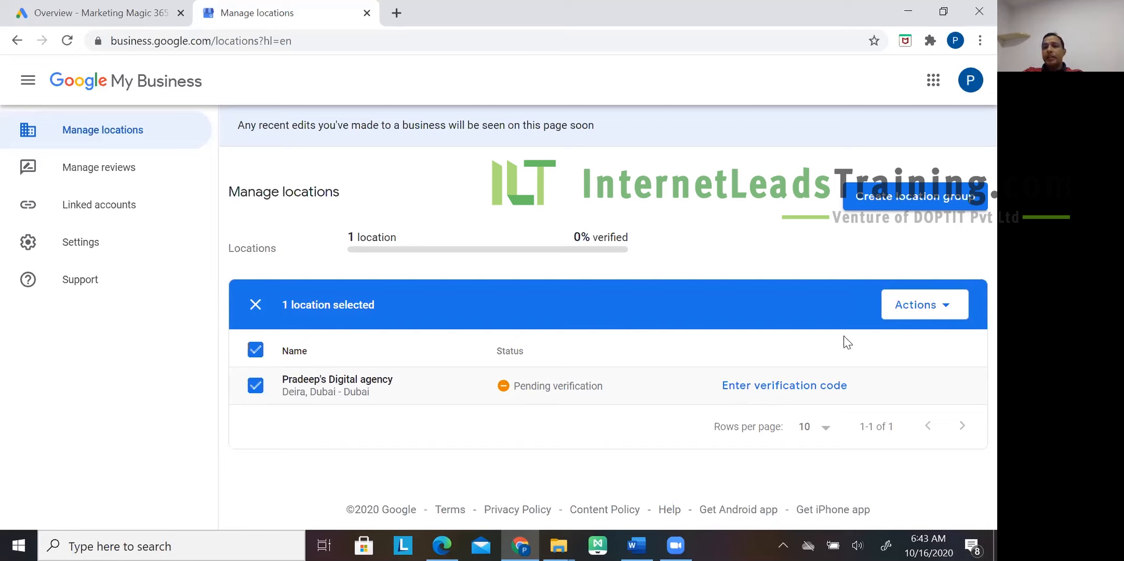
left_click(922, 305)
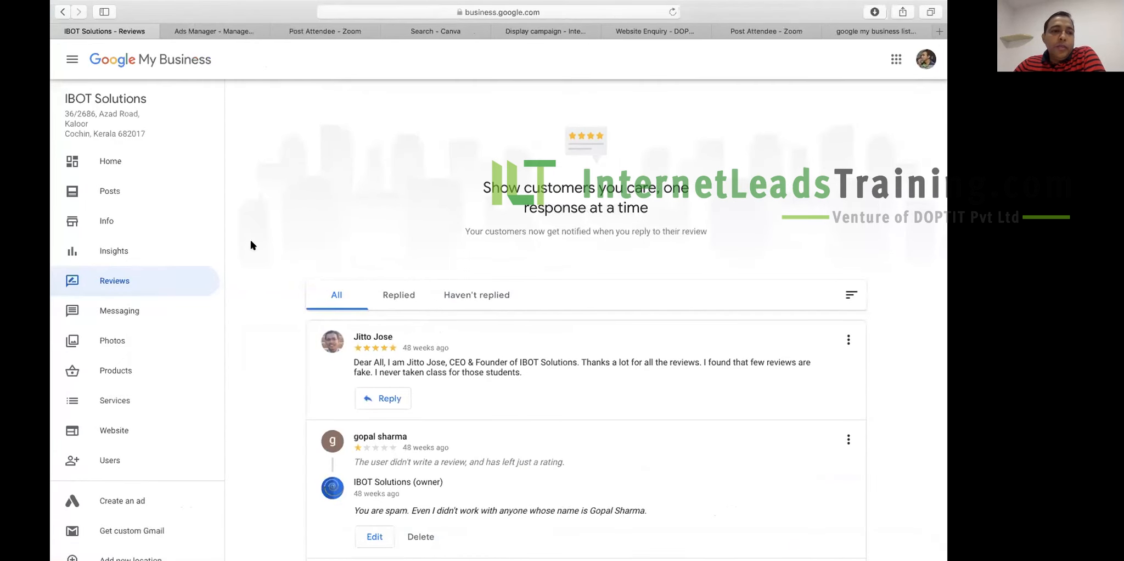
- View the IBOT Solutions posts page and its business information page
left_click(111, 199)
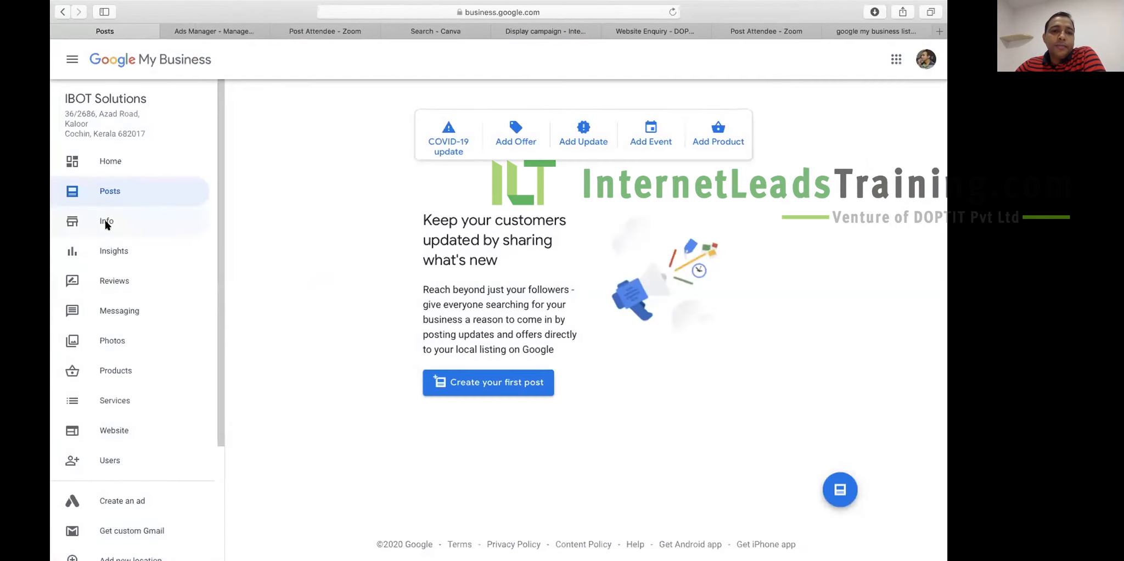
left_click(104, 220)
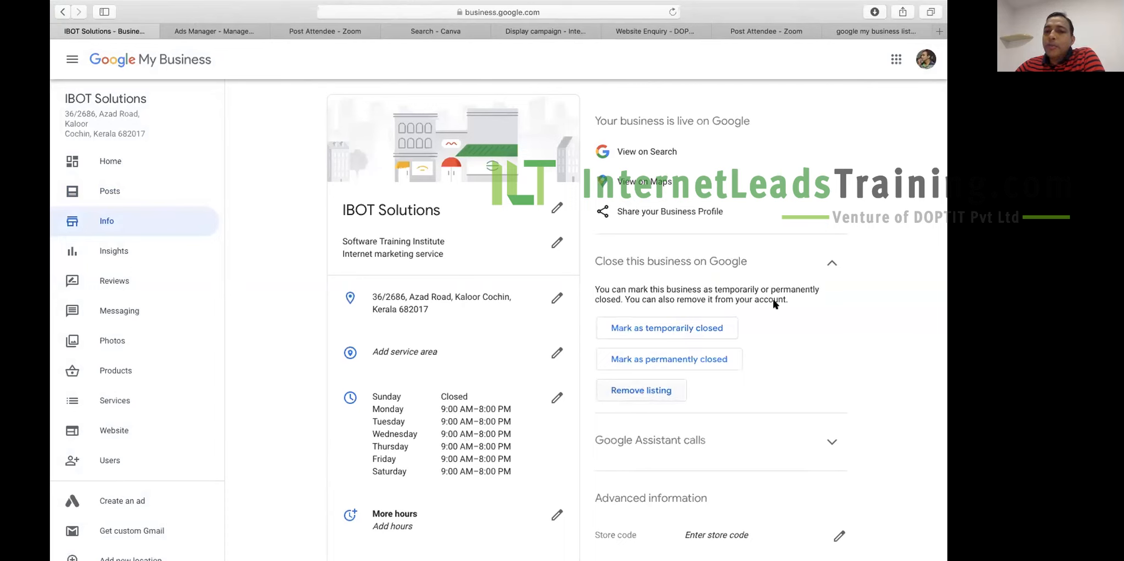
- Go to the IBOT Solutions customer reviews and check the reporting option for the one-star review without flagging it
left_click(117, 282)
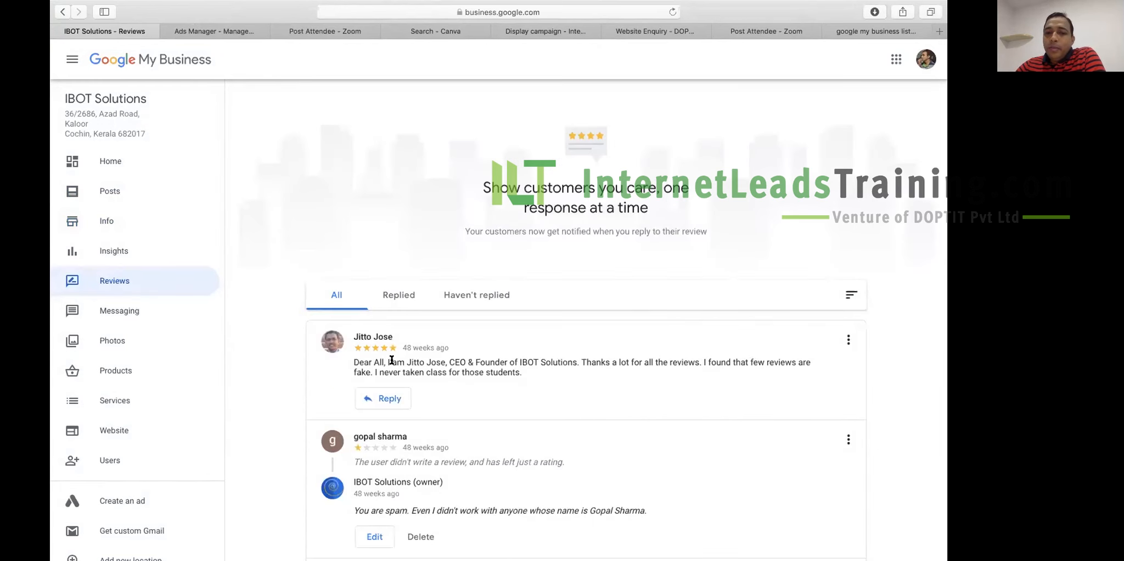
scroll(907, 333, "down", 5)
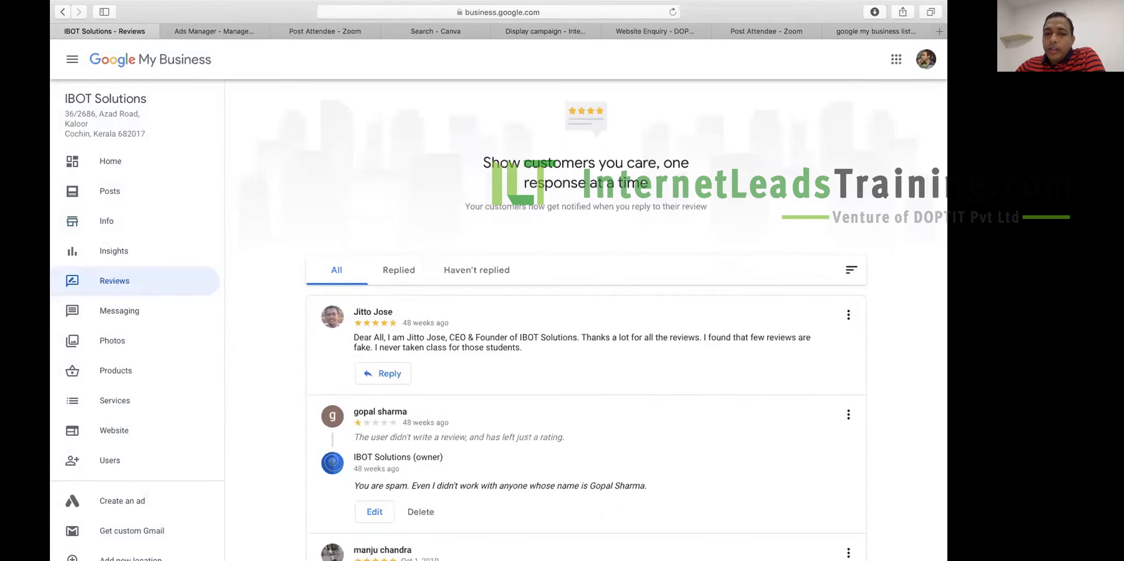
scroll(846, 268, "down", 2)
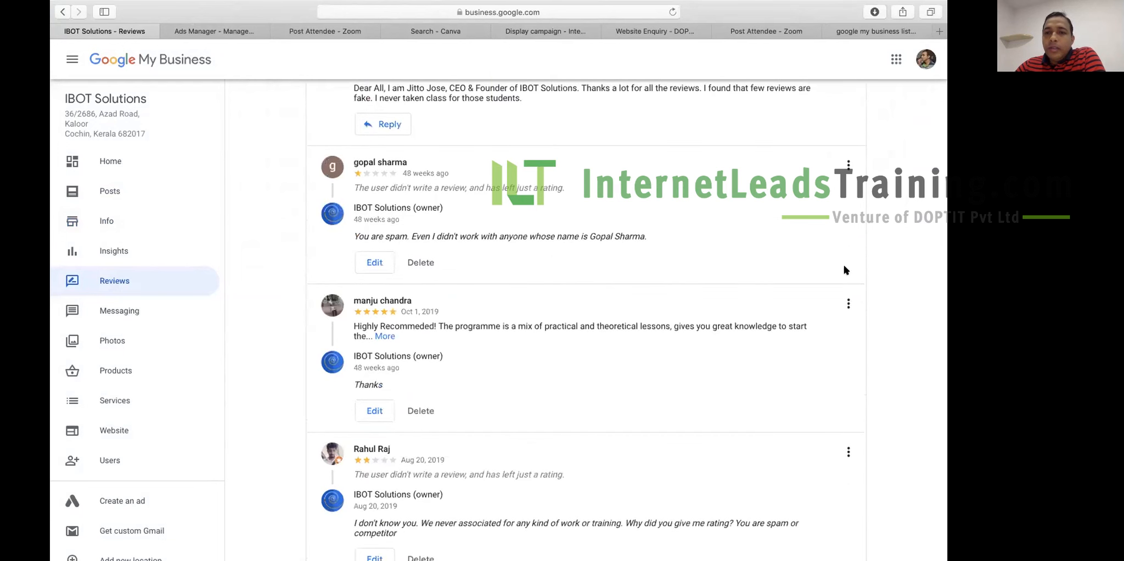
left_click(847, 167)
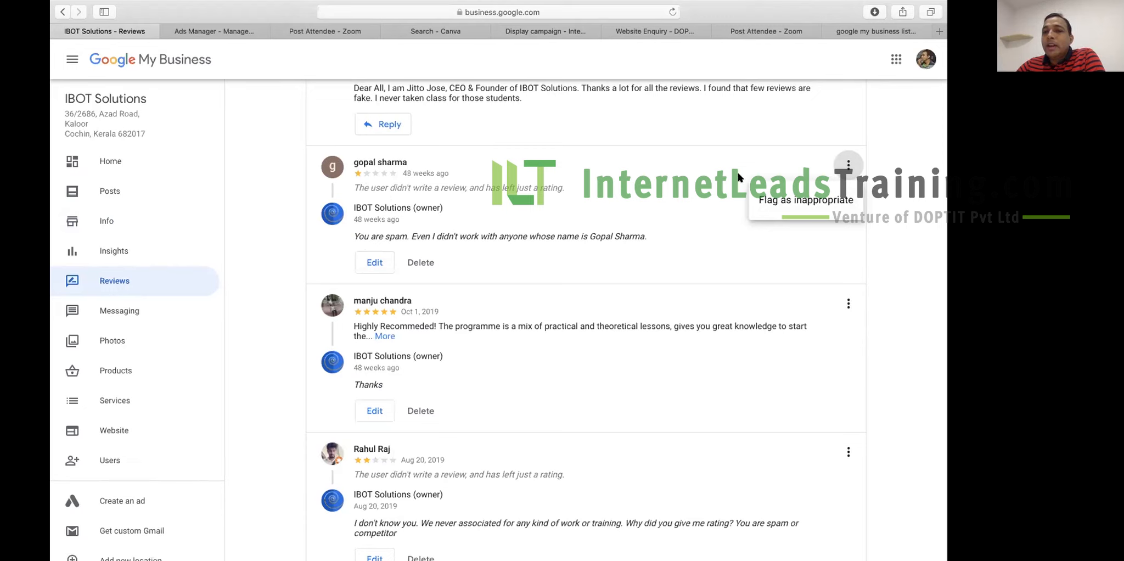
left_click(931, 176)
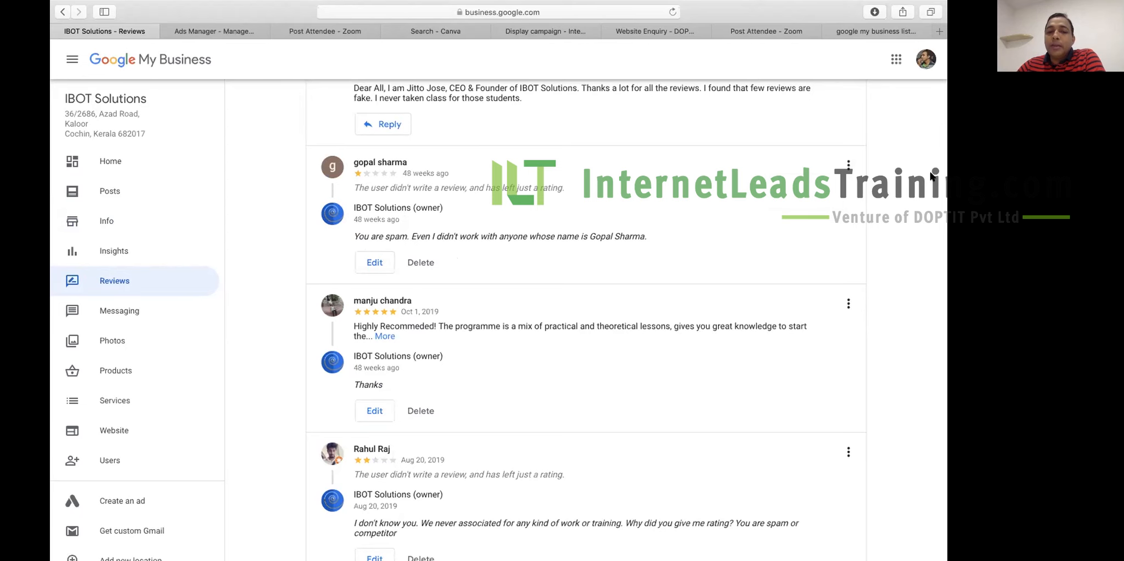
- Browse the older customer reviews and the owner's replies to them
scroll(931, 175, "down", 5)
scroll(586, 321, "down", 4)
scroll(586, 321, "down", 4)
scroll(585, 321, "down", 3)
scroll(585, 321, "down", 2)
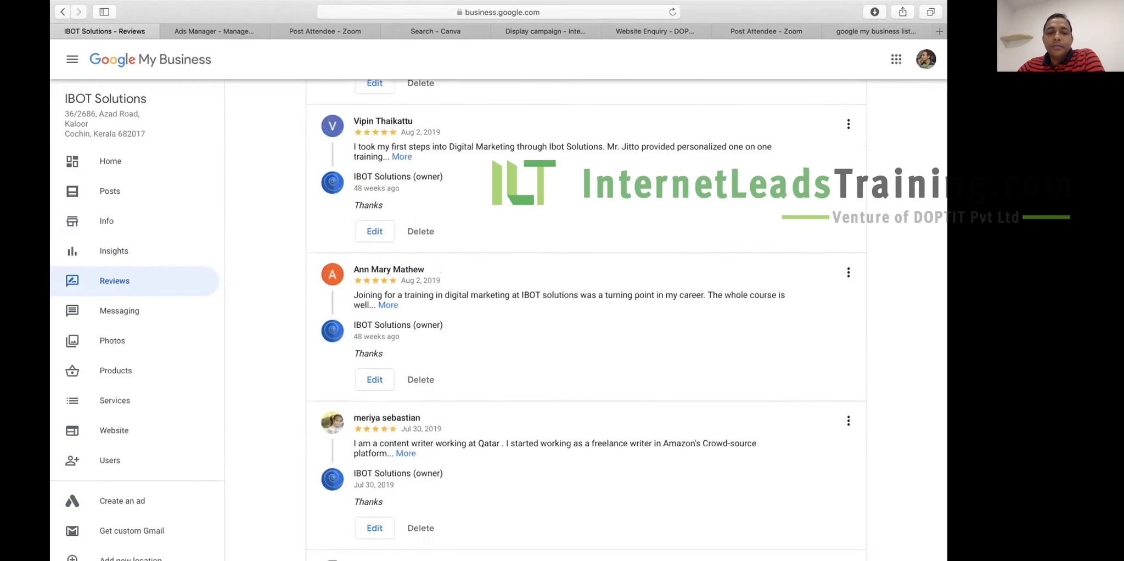
scroll(585, 320, "down", 3)
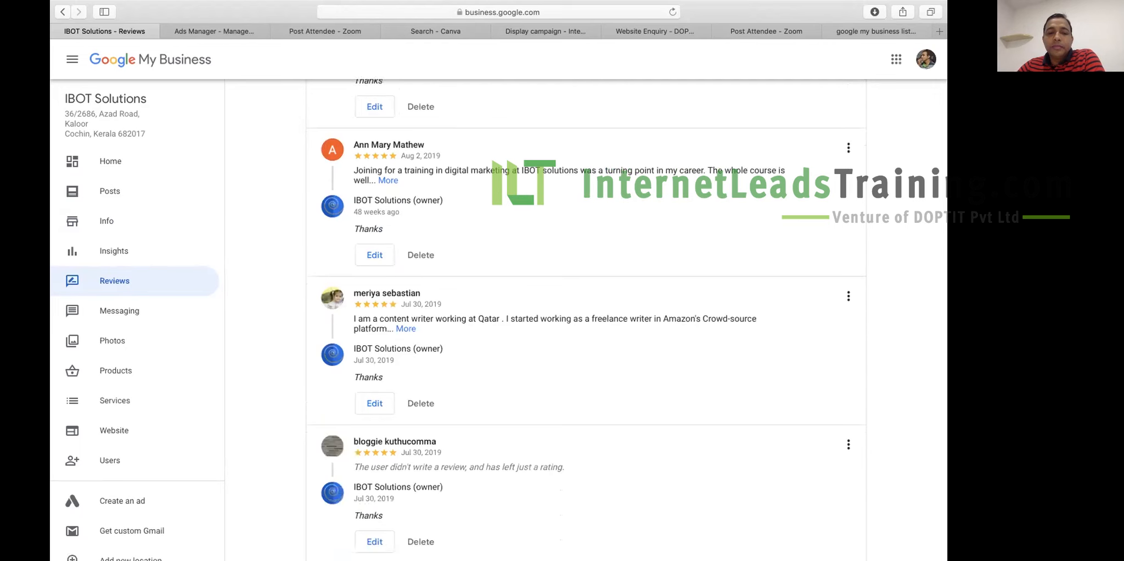
scroll(585, 321, "down", 1)
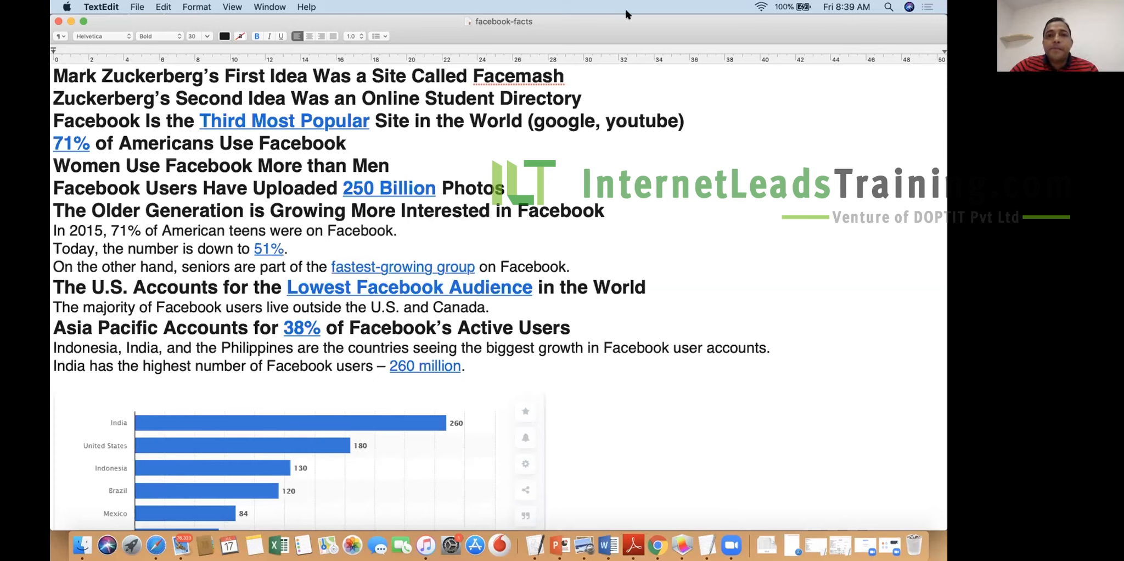
- Read the facebook-facts document in TextEdit through to the facts on daily usage time and marketers
left_click(601, 19)
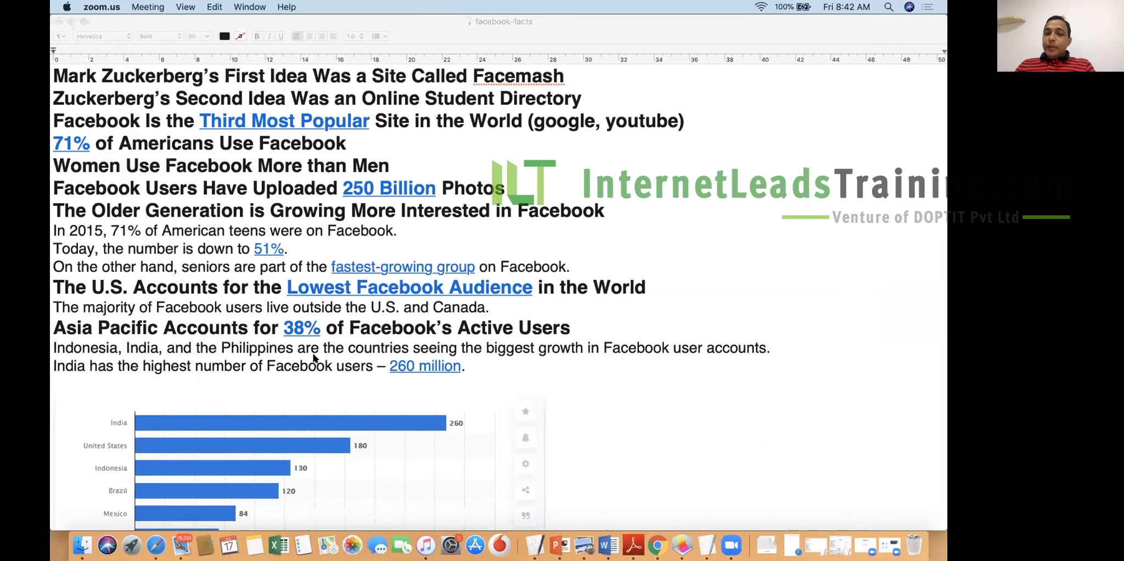
left_click(670, 383)
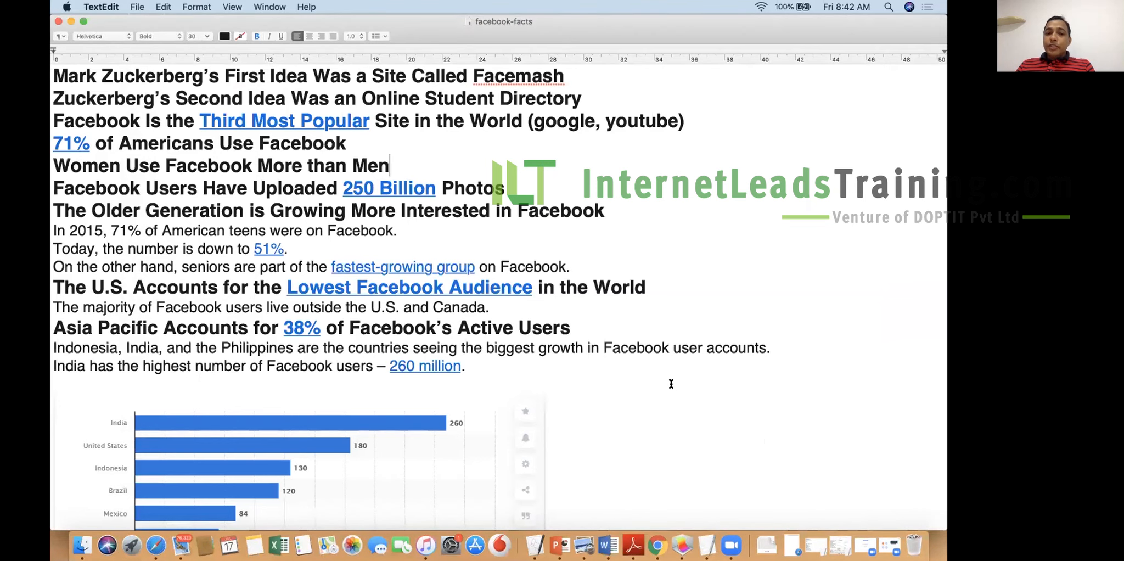
left_click_drag(670, 384, 516, 546)
left_click(505, 303)
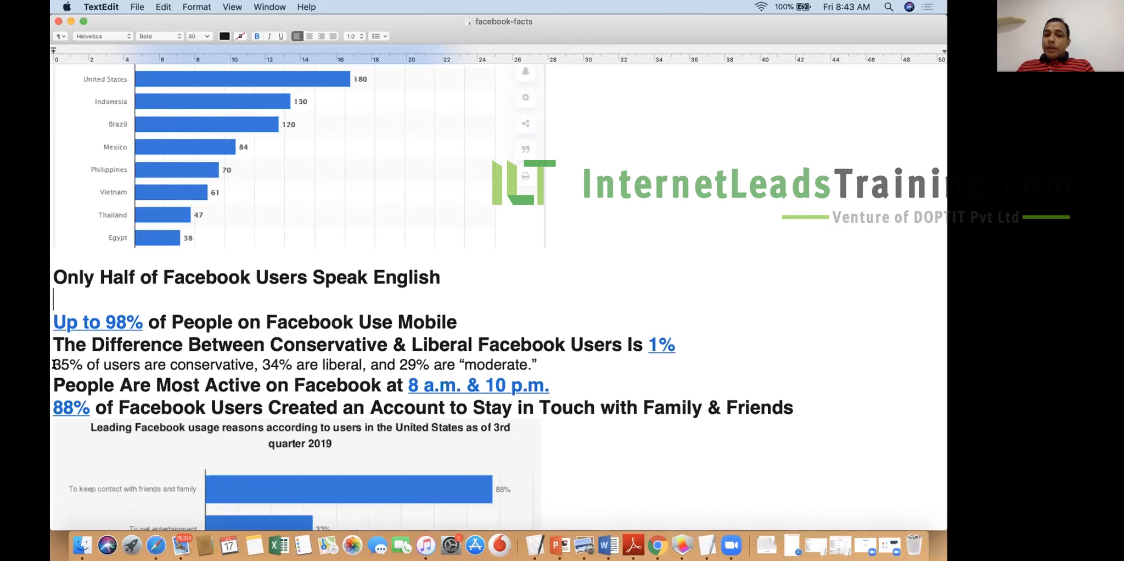
left_click_drag(54, 384, 55, 407)
left_click_drag(423, 390, 561, 378)
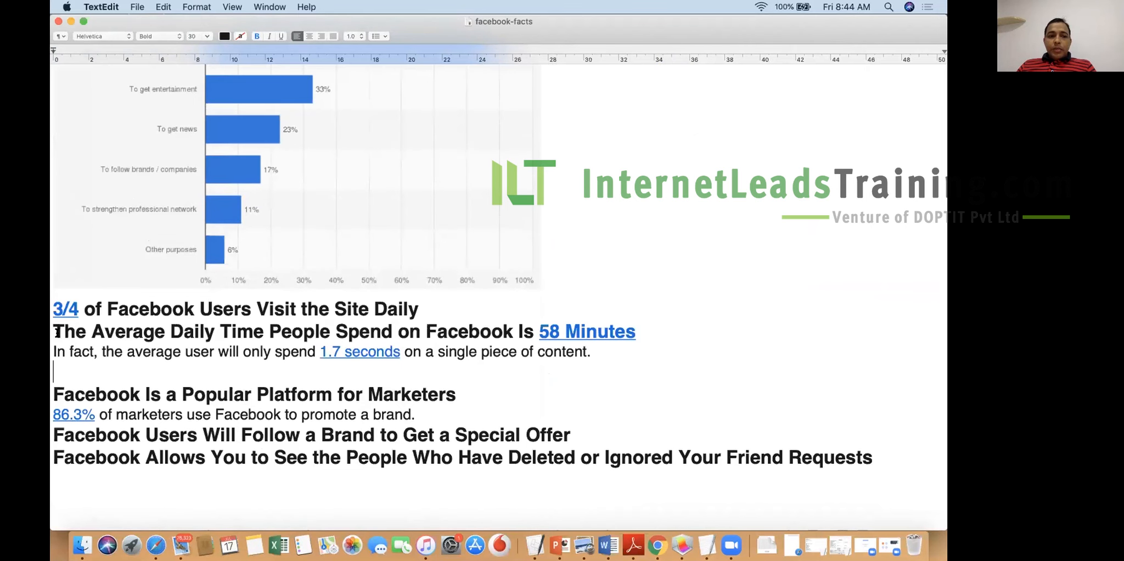
left_click_drag(57, 331, 111, 344)
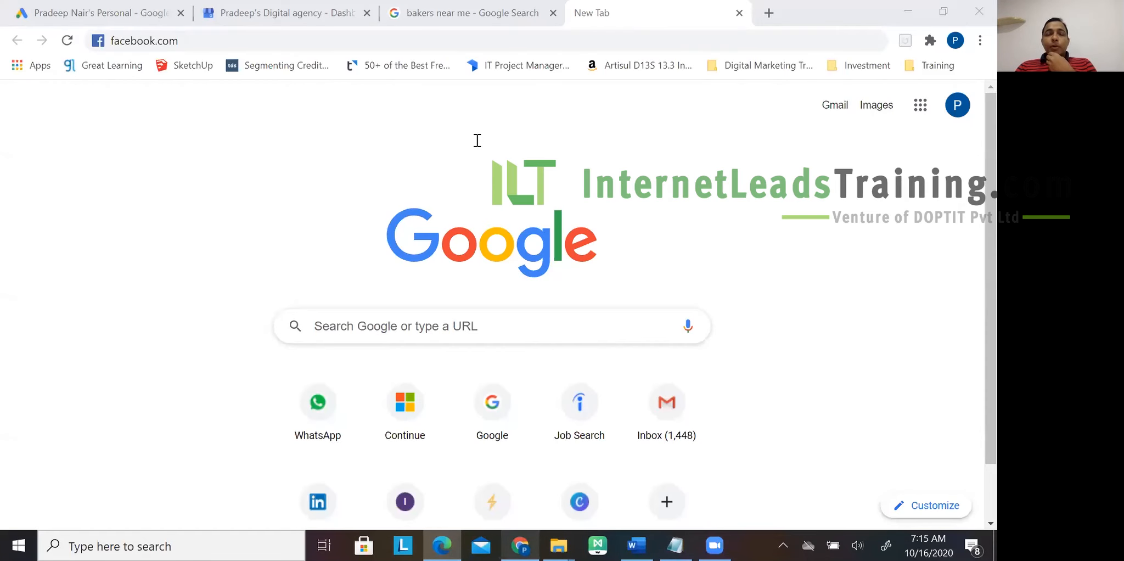
- Load facebook.com in the new Chrome tab and switch to the Facebook session open in Edge
left_click(183, 41)
key("Return")
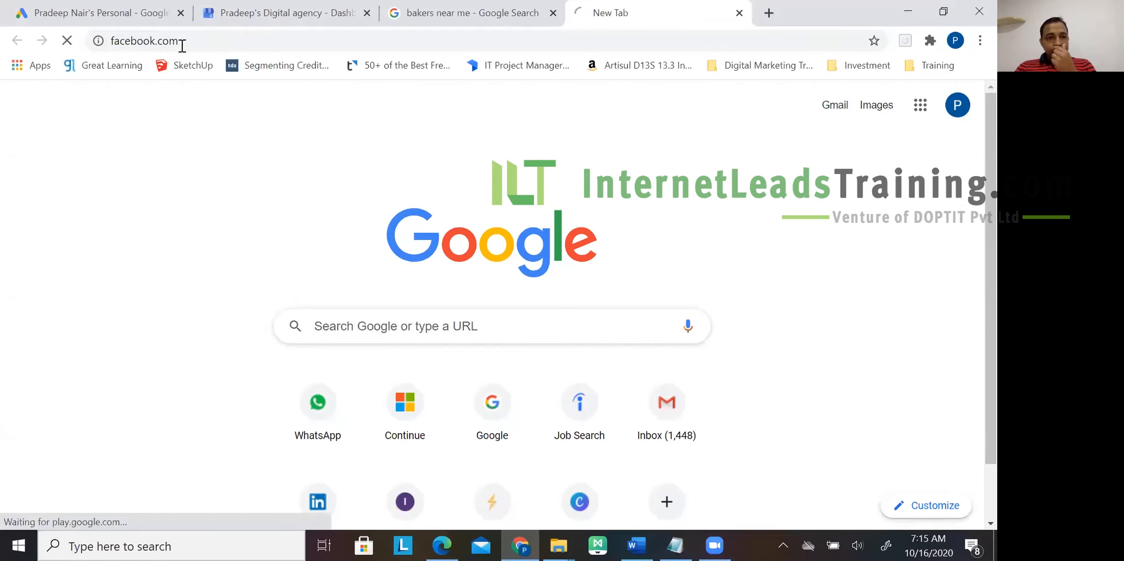
left_click(442, 545)
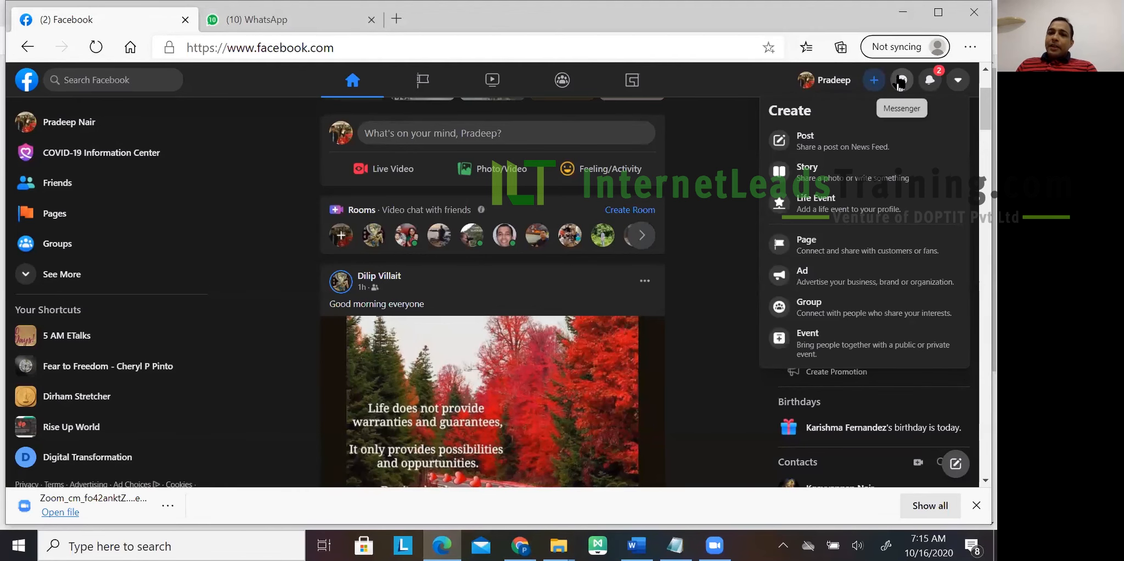
- Start creating a new Facebook Page from the options for creating content
left_click(872, 87)
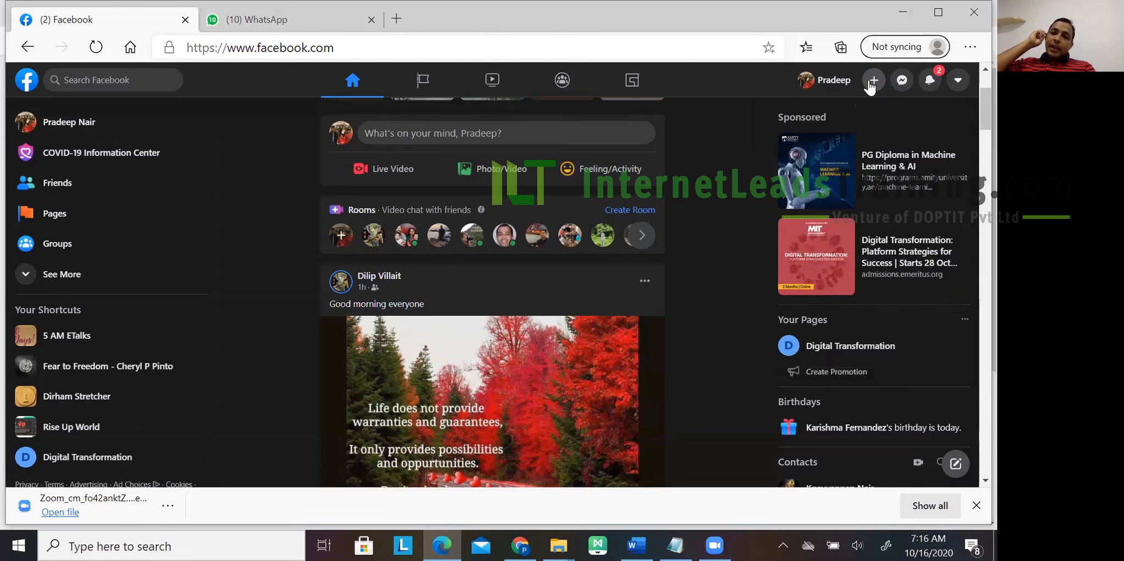
left_click(869, 88)
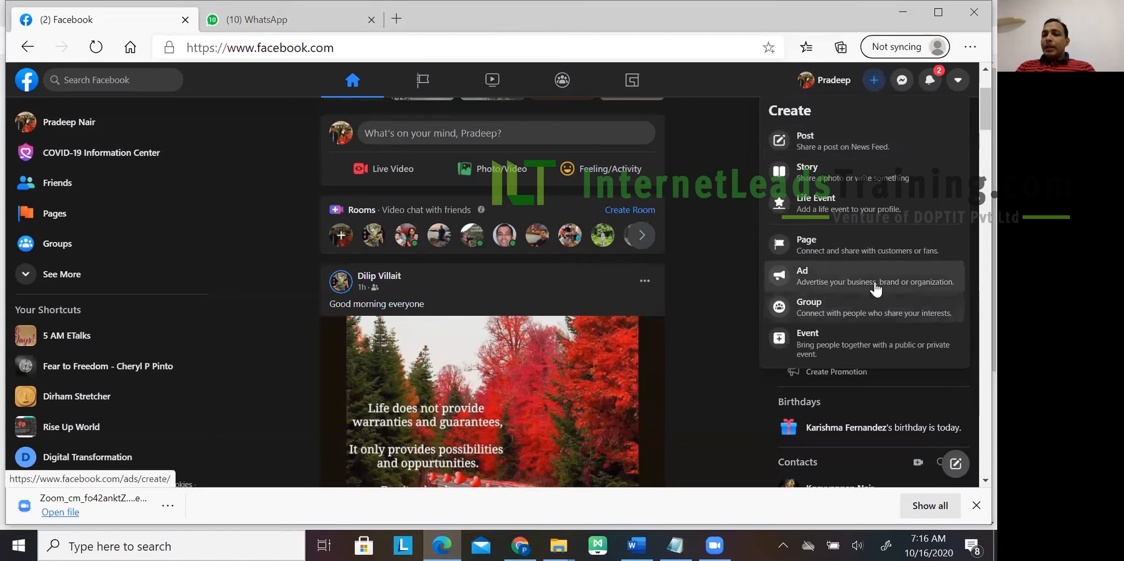
left_click(868, 242)
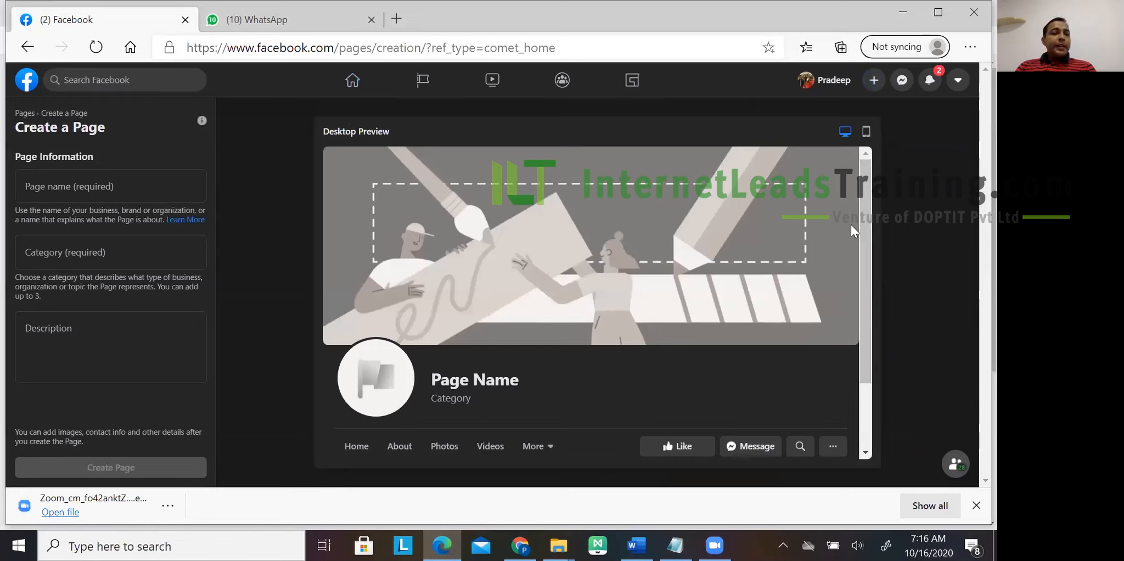
- Name the new Page "Pradeep's Digital Agency"
left_click(149, 195)
type("P")
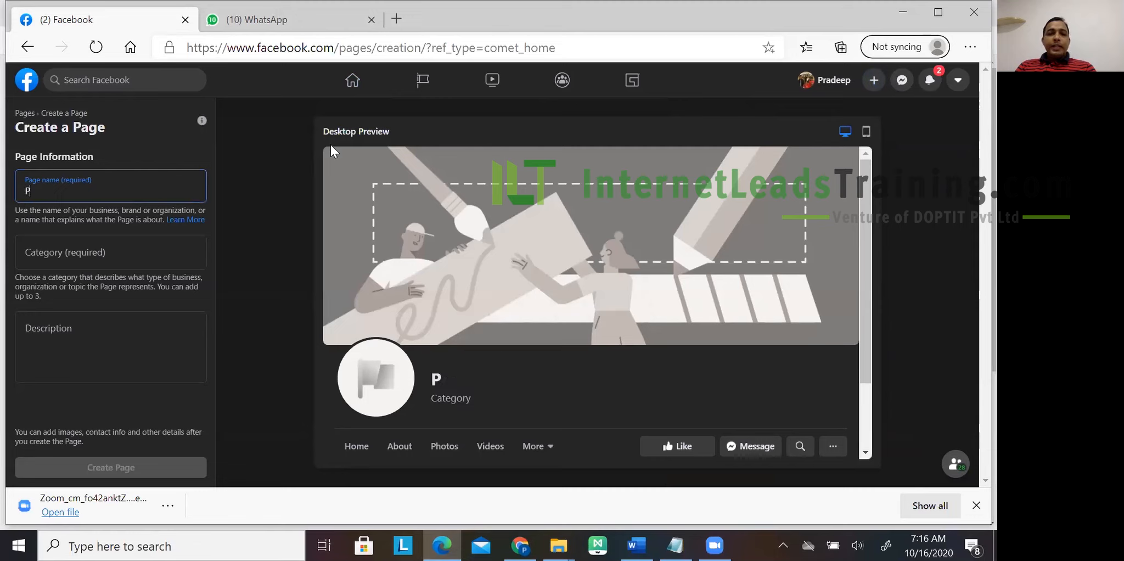
type("radeep's Digi")
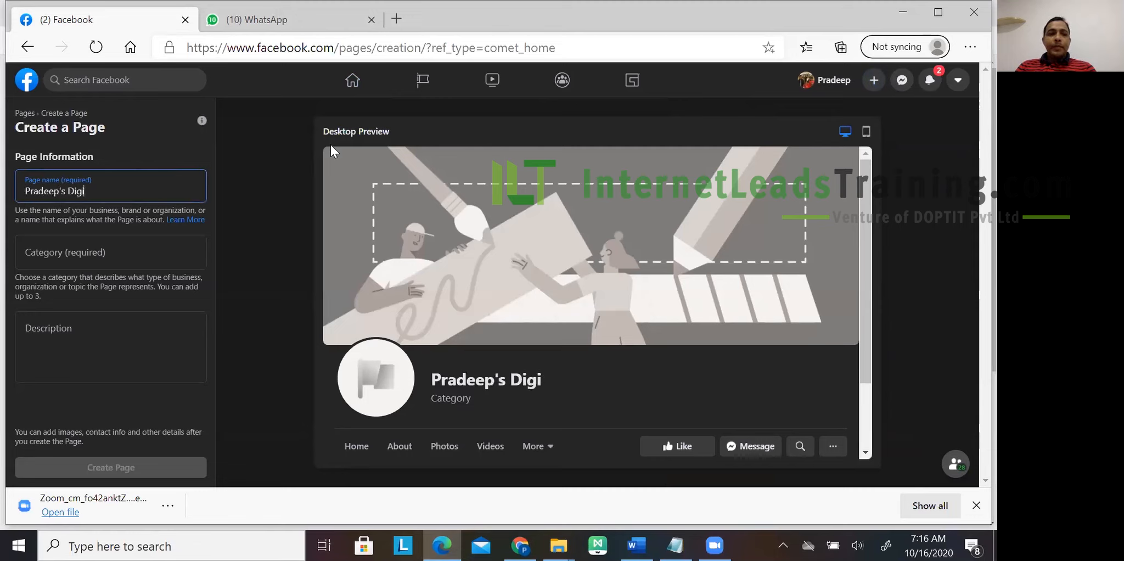
type("tal Agency")
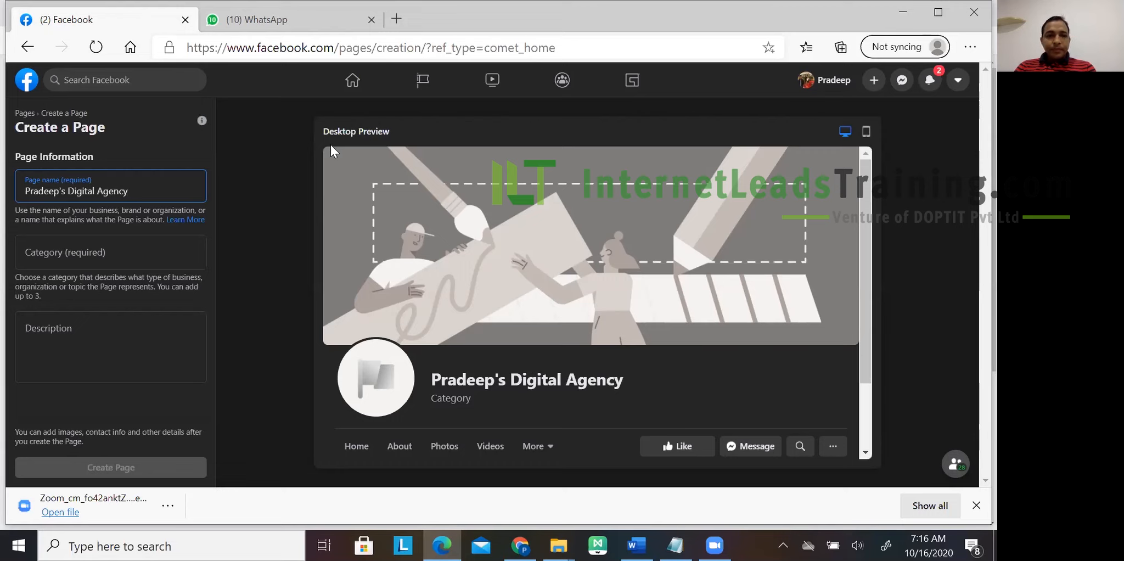
- Try "Digital Marketing" as the Page's category and clear the entry
left_click(116, 259)
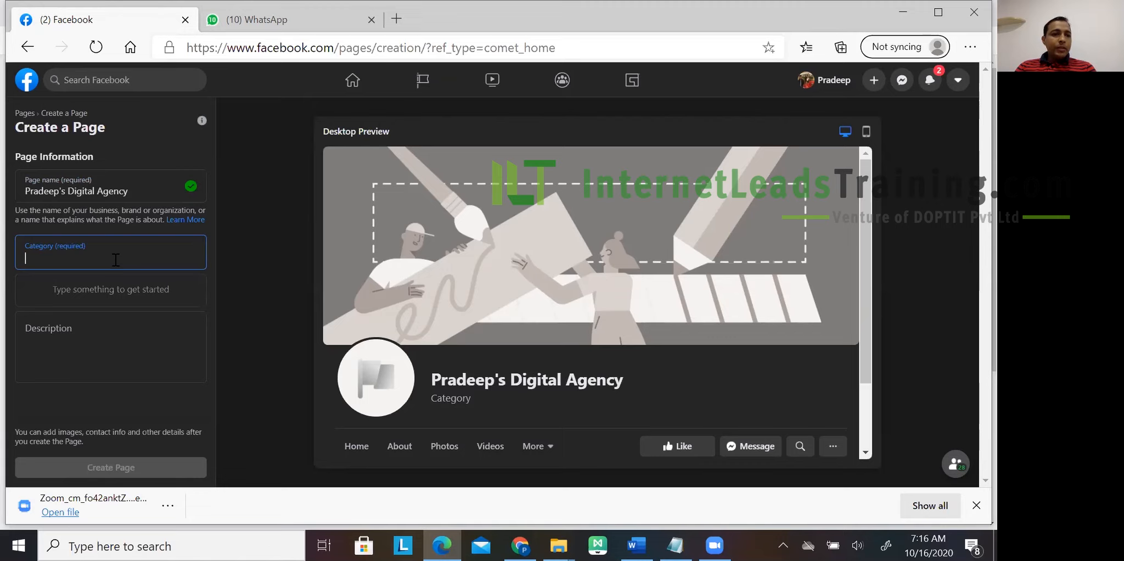
type("Digital Marketing")
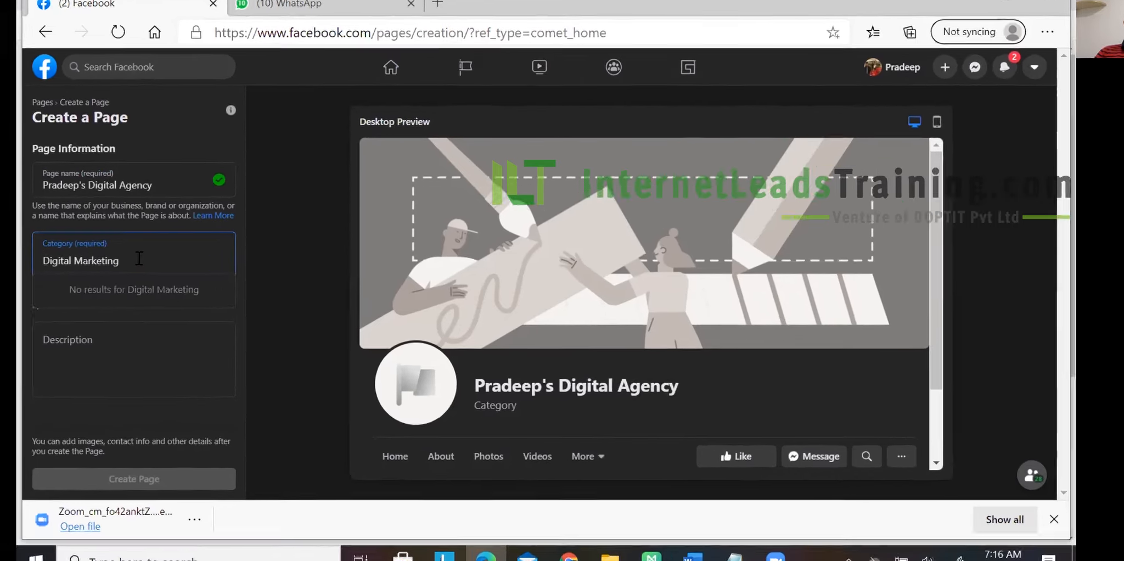
key("BackSpace")
key("BackSpace")
key("BackSpace")
key("BackSpace")
key("BackSpace")
key("BackSpace")
key("BackSpace")
key("BackSpace")
key("BackSpace")
key("BackSpace")
key("BackSpace")
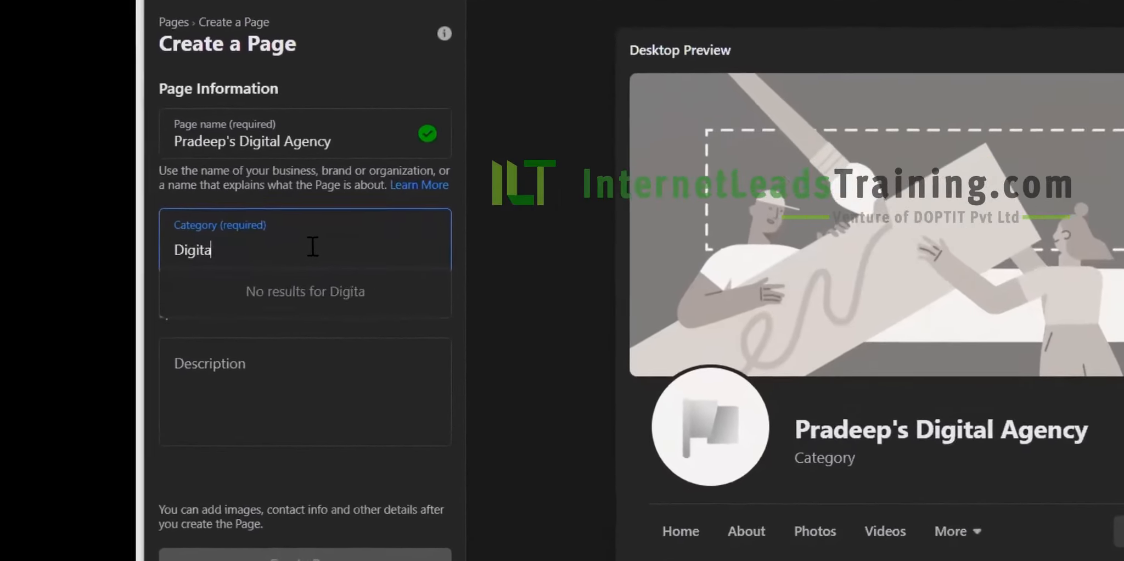
key("BackSpace")
key("BackSpace")
key("BackSpace")
key("BackSpace")
key("BackSpace")
key("BackSpace")
- Search the categories for "Internet" and set the Page's category to Internet Marketing Service
type("Inter")
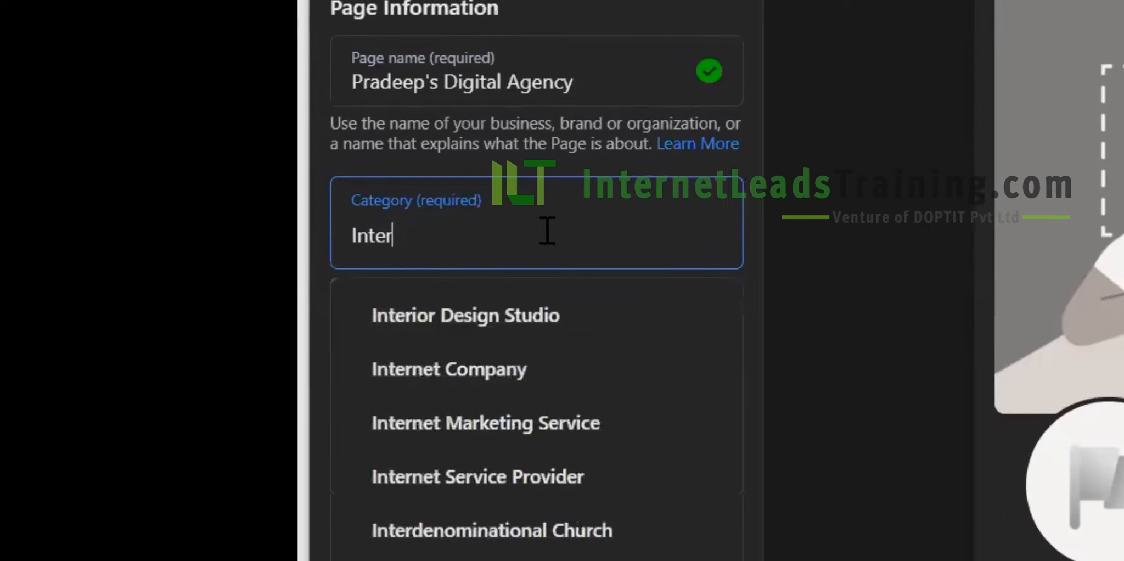
type("net")
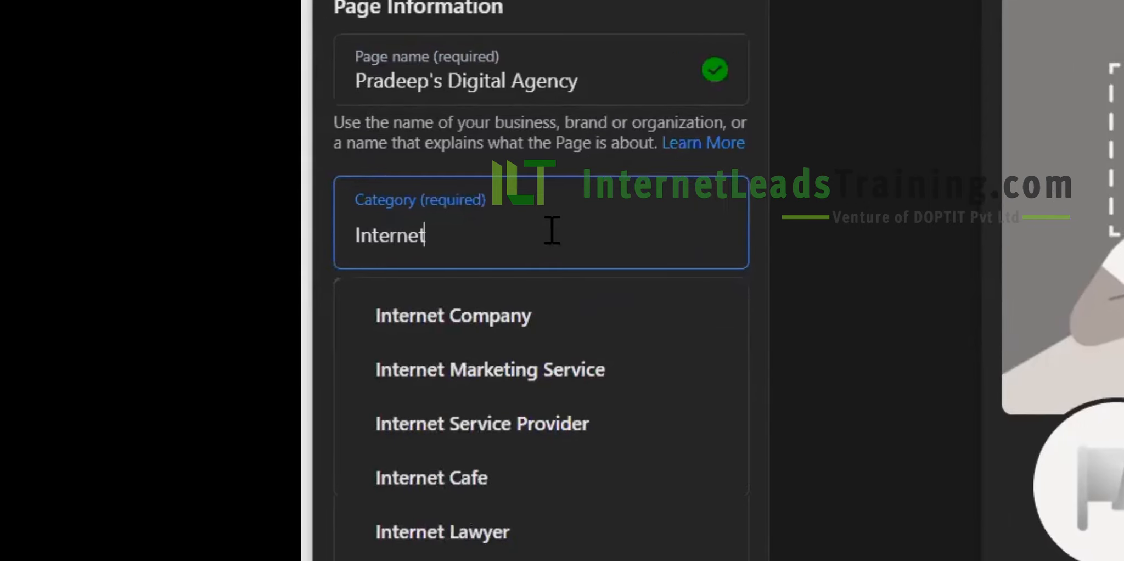
left_click(560, 371)
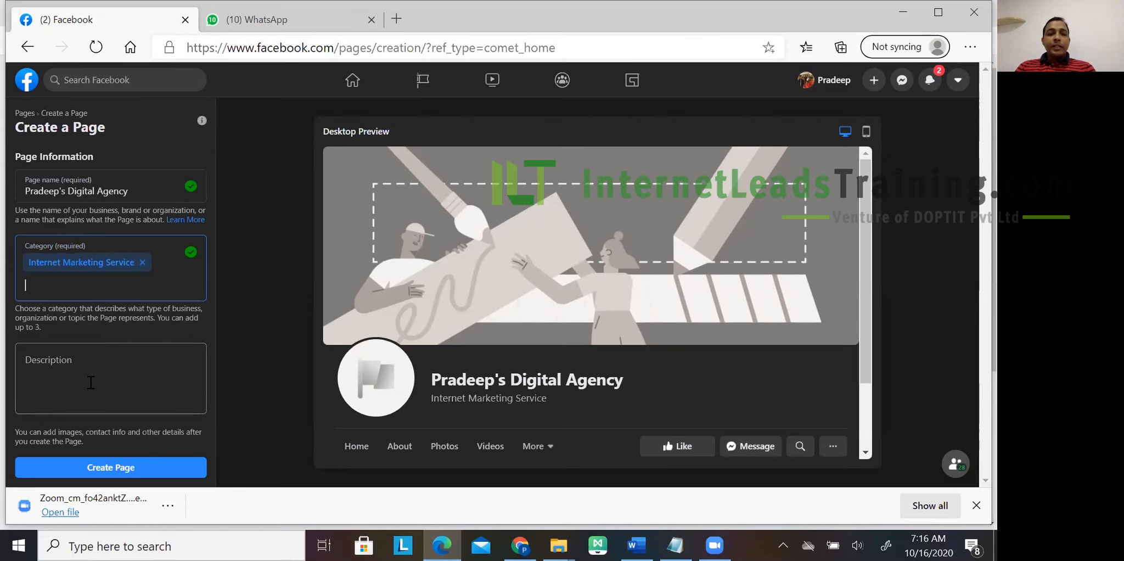
- Enter the description "One stop solution for all SEO, Facebook Ads, Google Ads," and create the Page
left_click(90, 382)
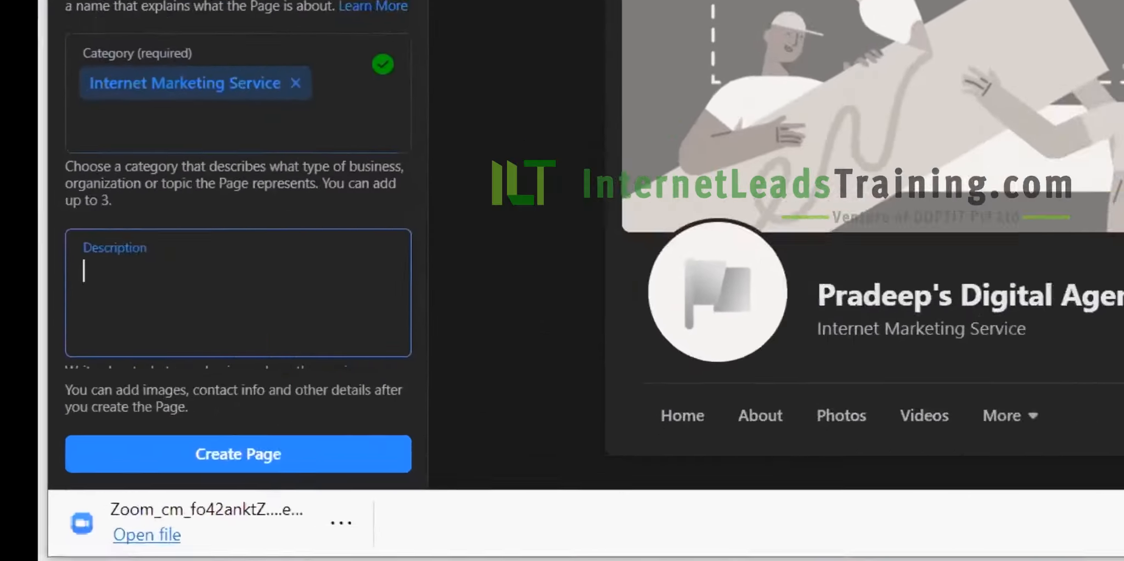
type("One stop solutio")
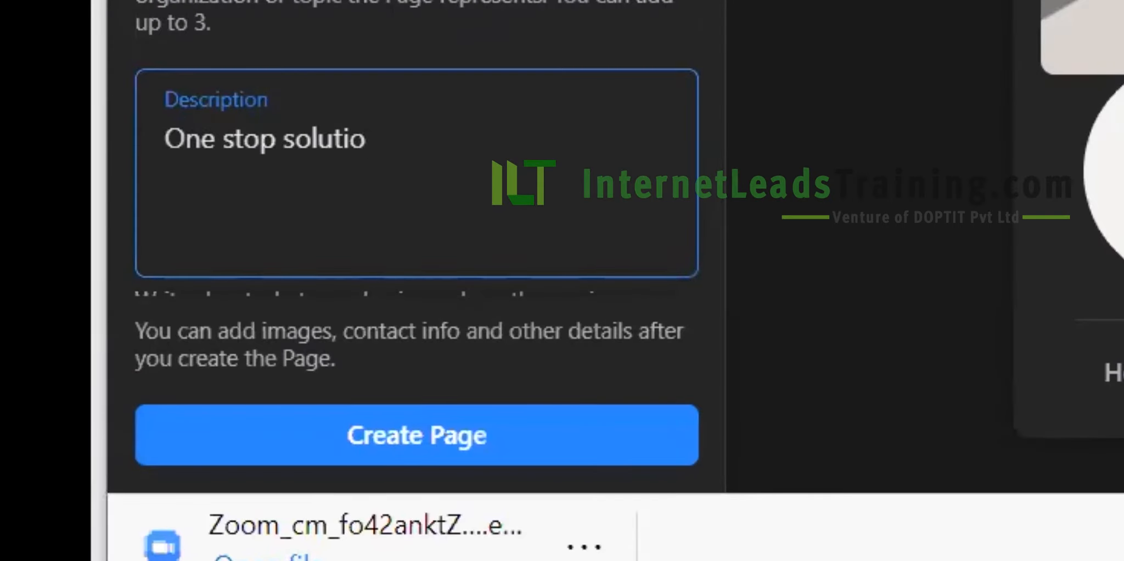
type("n for all SEO,")
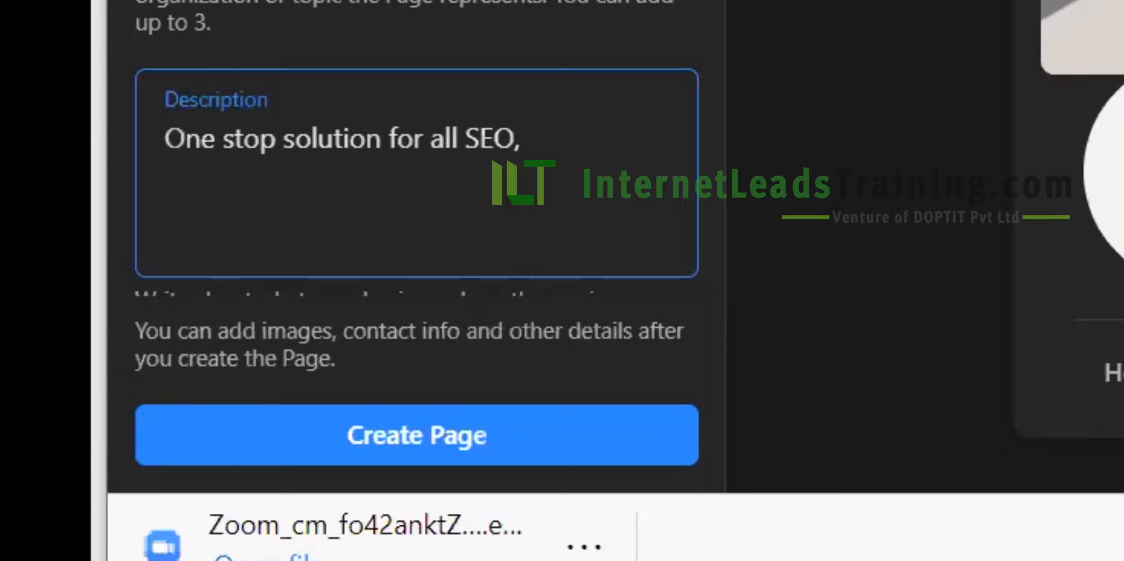
type(" Ad Words, Face")
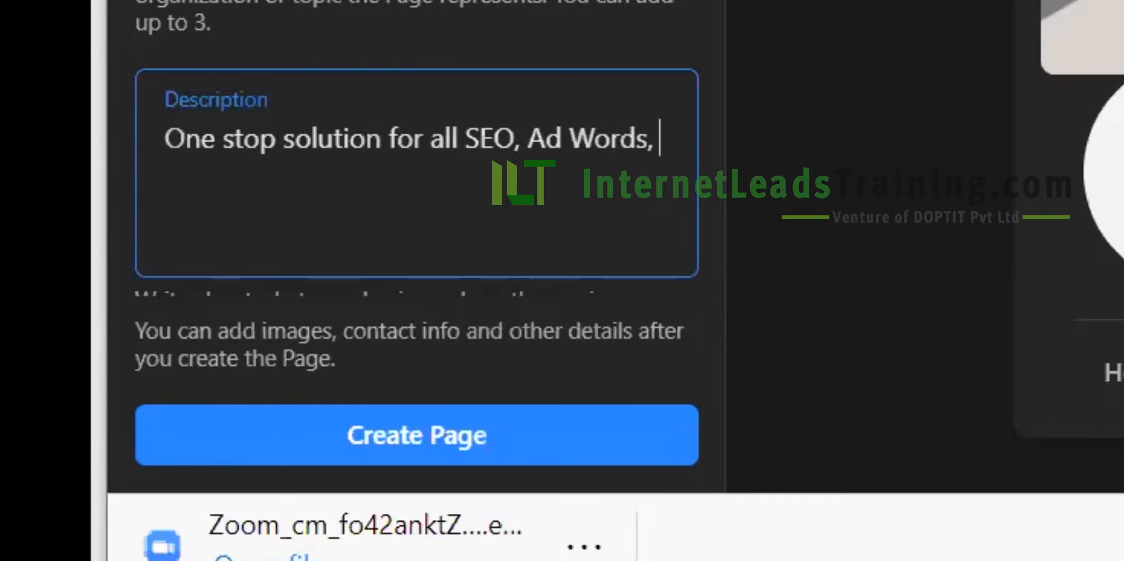
type("book")
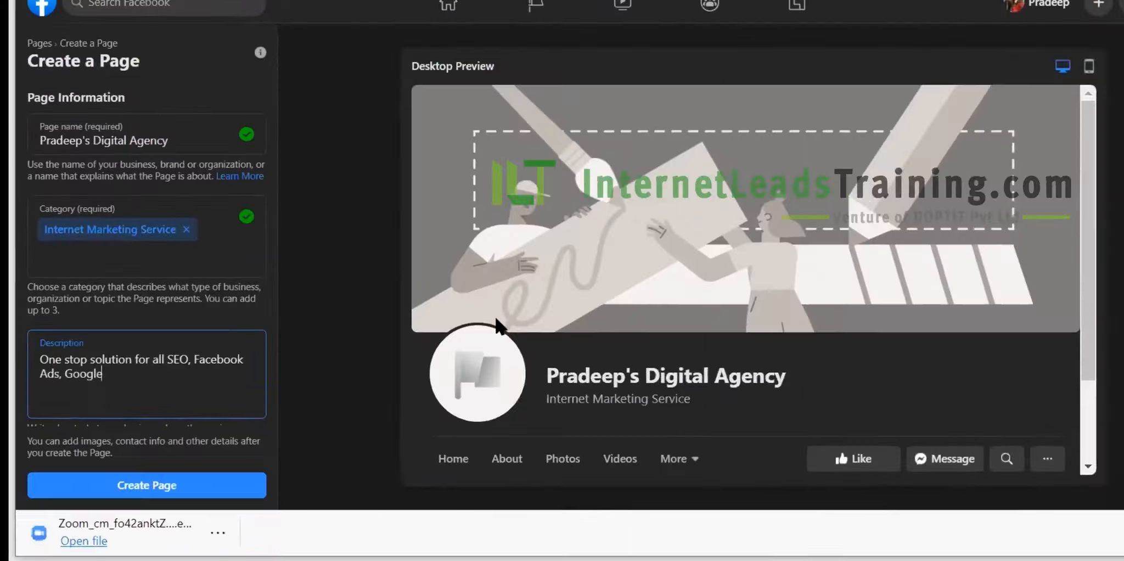
type("le A")
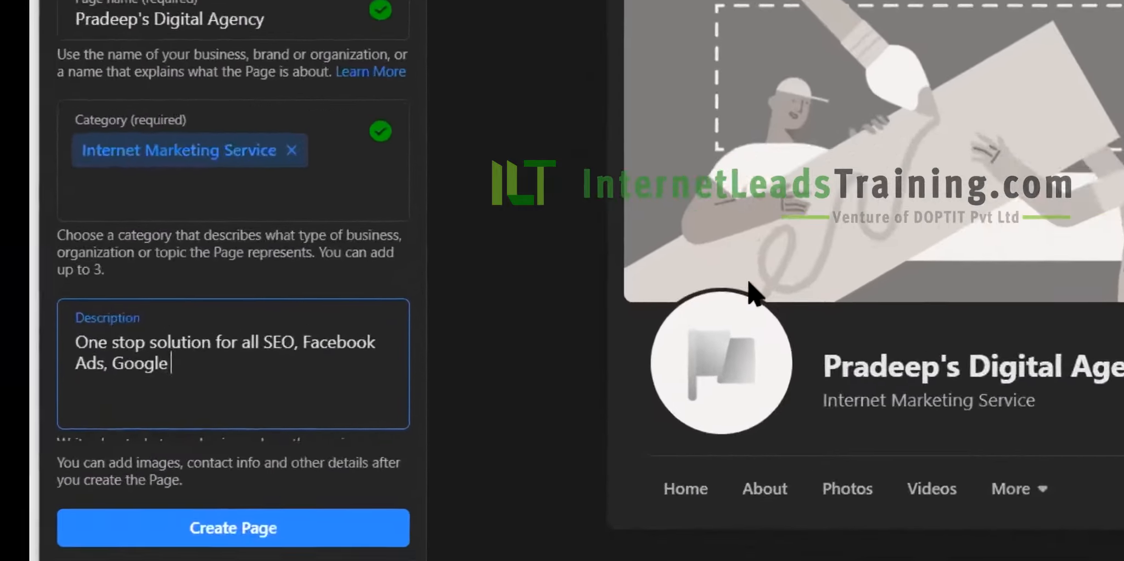
type("ds,")
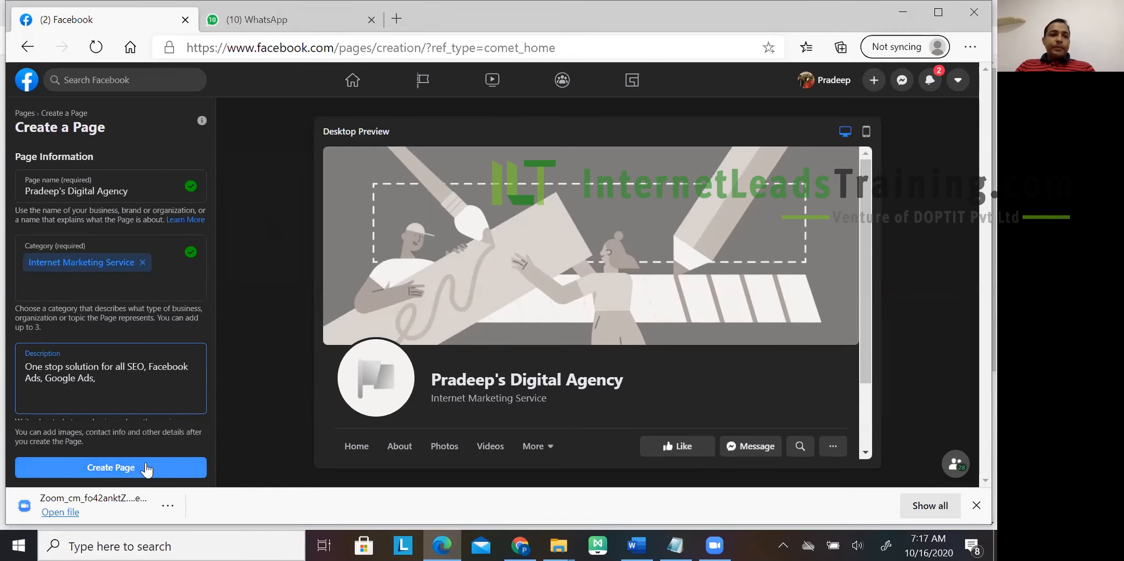
left_click(429, 286)
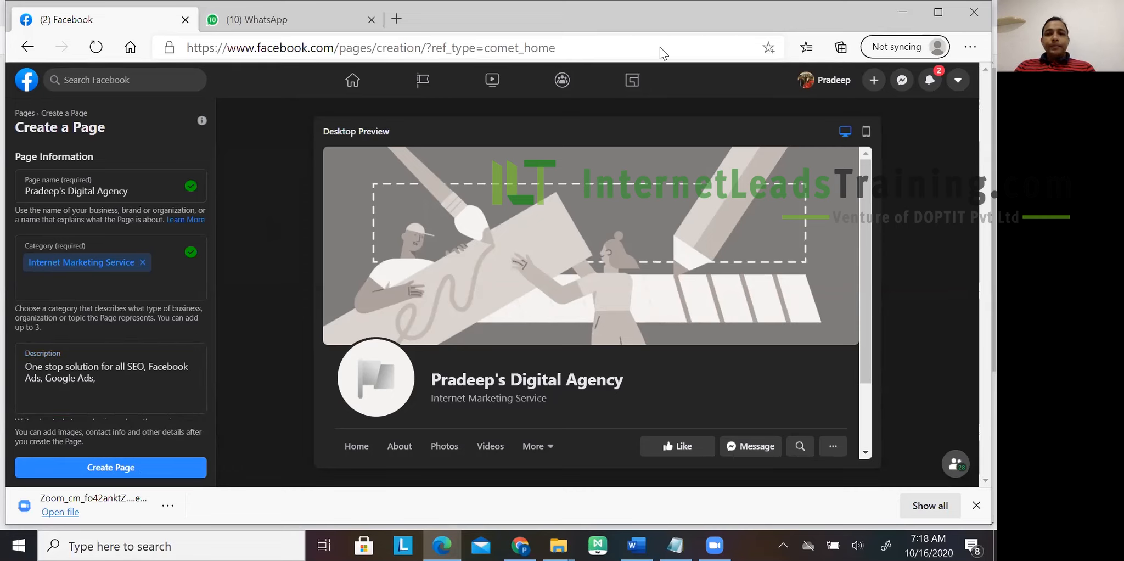
left_click(142, 459)
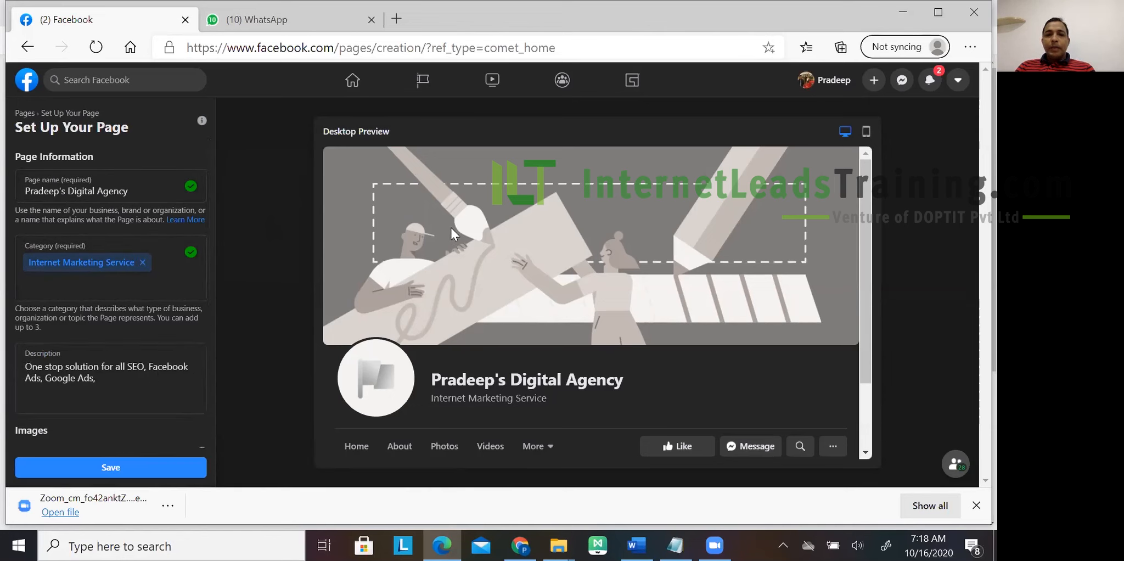
scroll(139, 402, "down", 3)
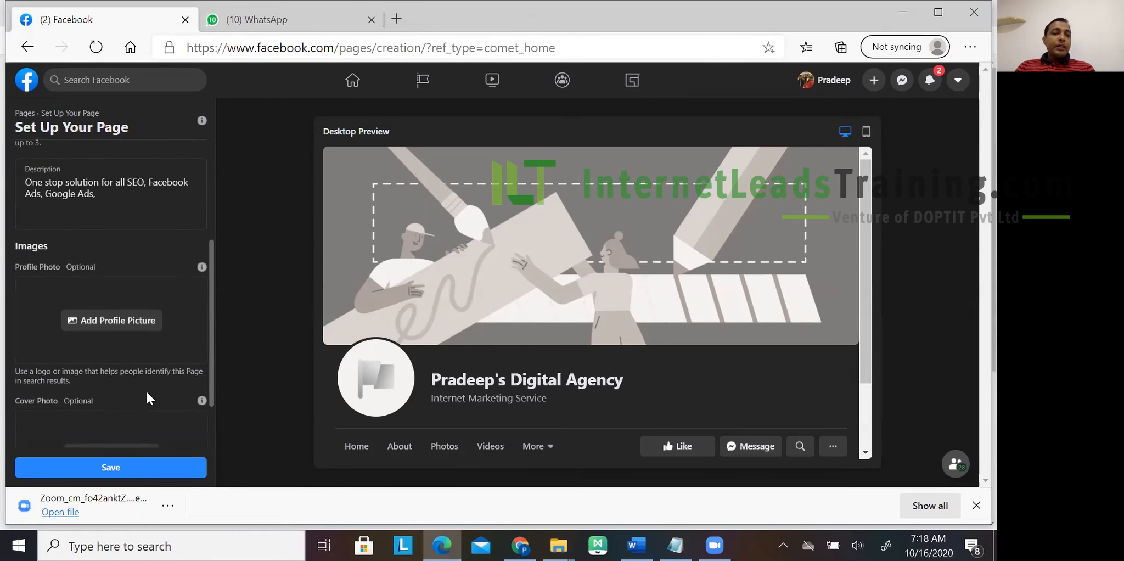
scroll(175, 380, "down", 1)
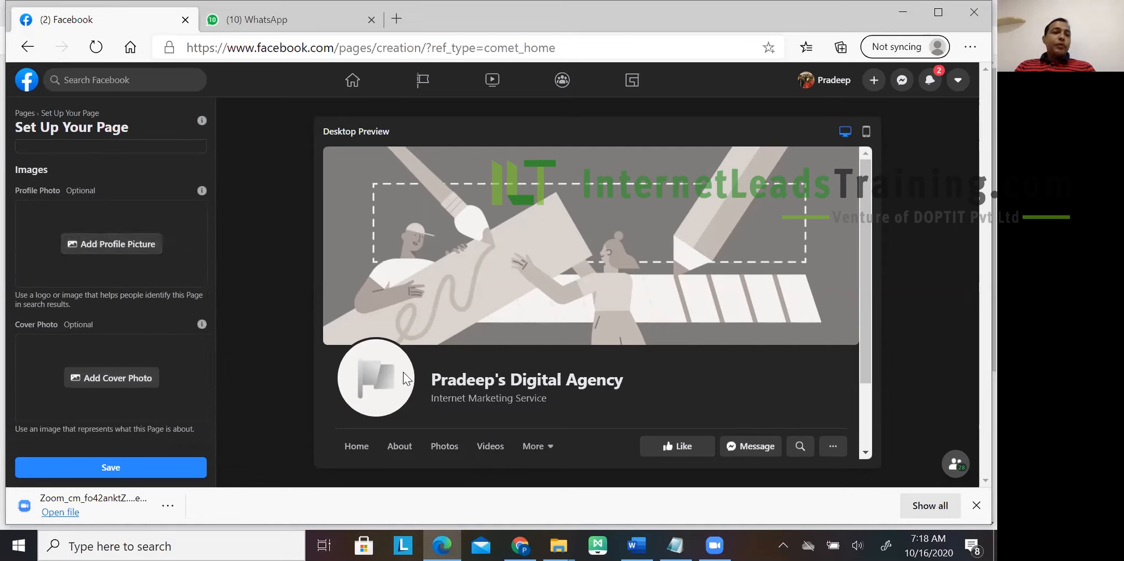
left_click(131, 242)
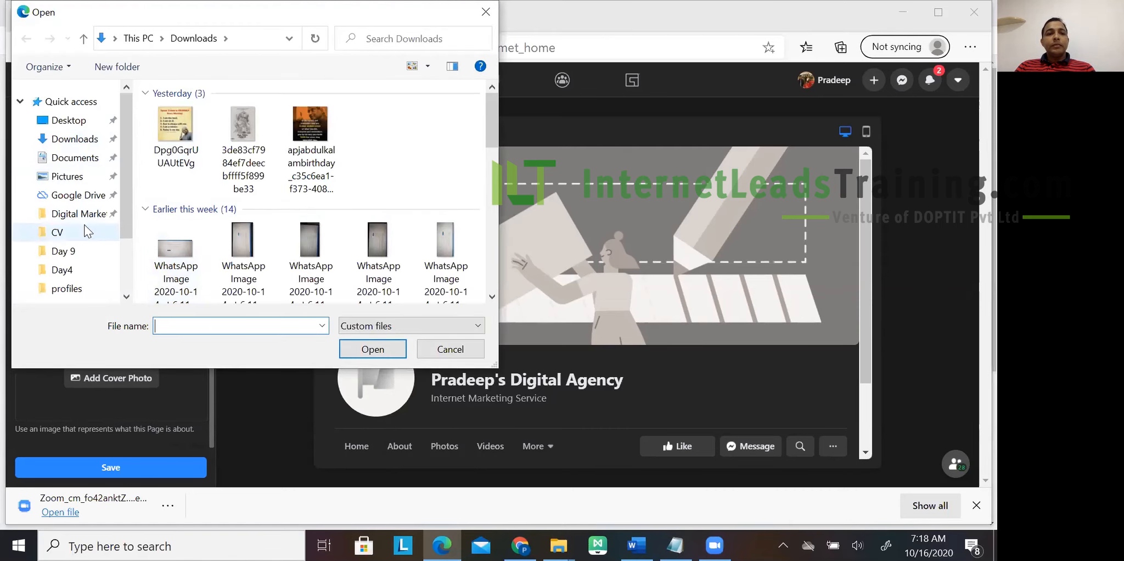
left_click(57, 232)
double_click(181, 131)
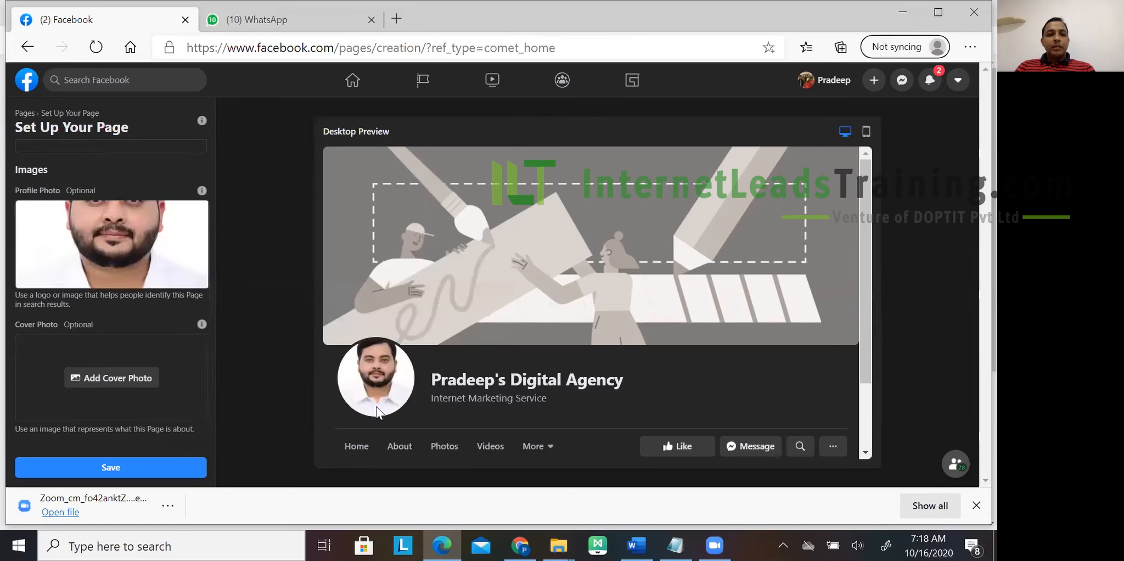
left_click_drag(68, 229, 226, 337)
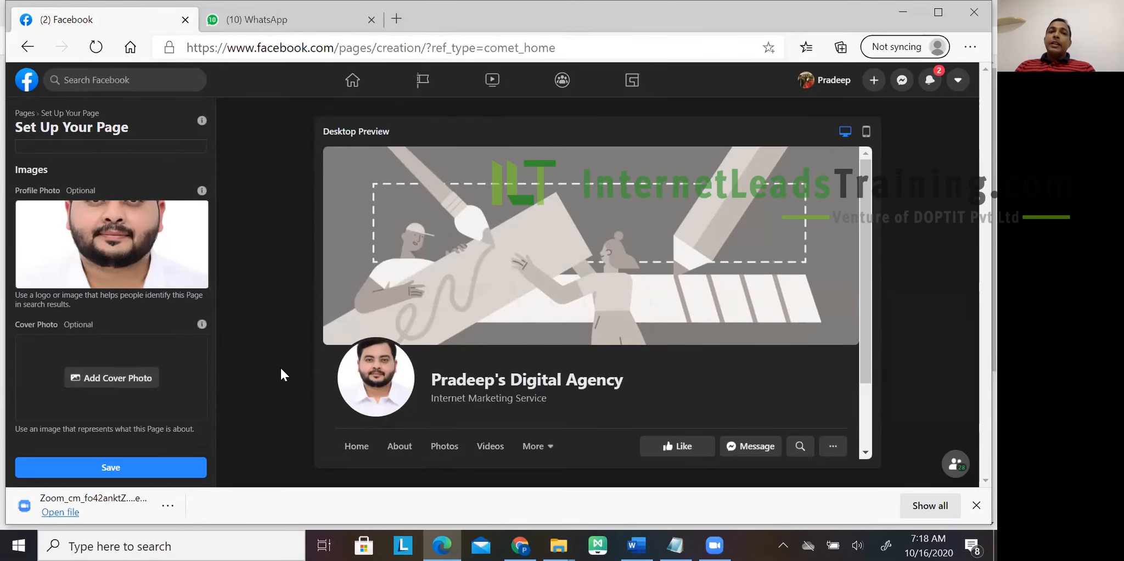
- Switch to Chrome, load canva.com and open its Facebook Cover templates
key("alt+Tab")
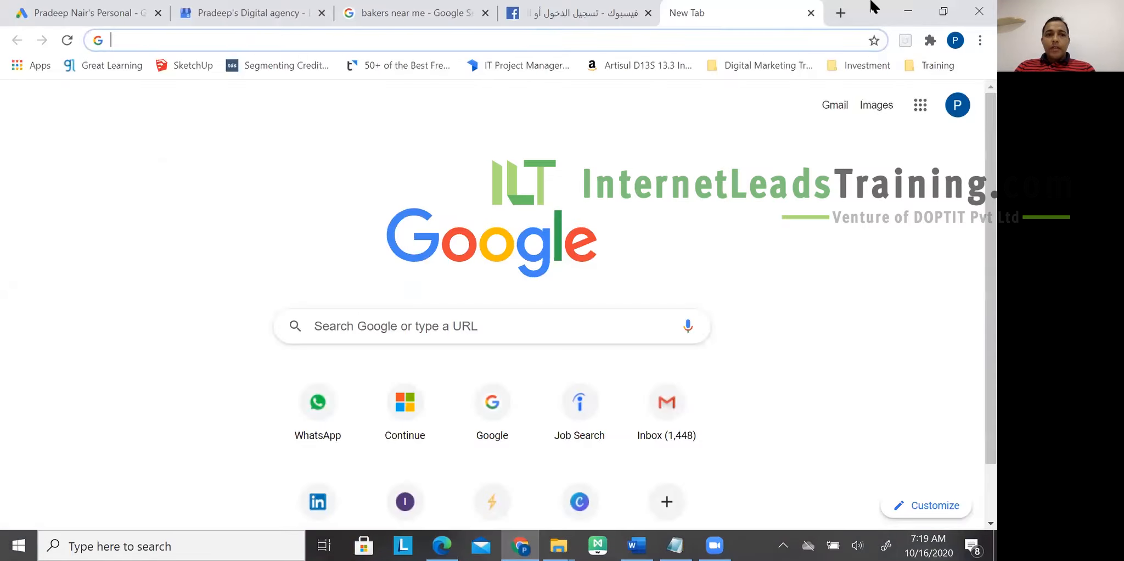
type("canva")
key("Return")
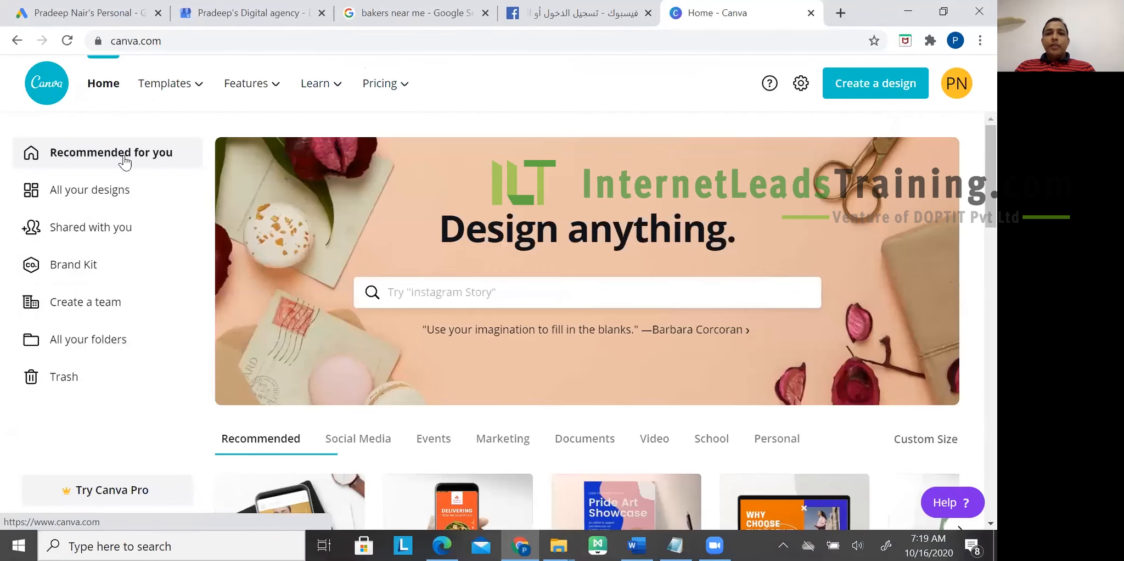
mouse_move(182, 97)
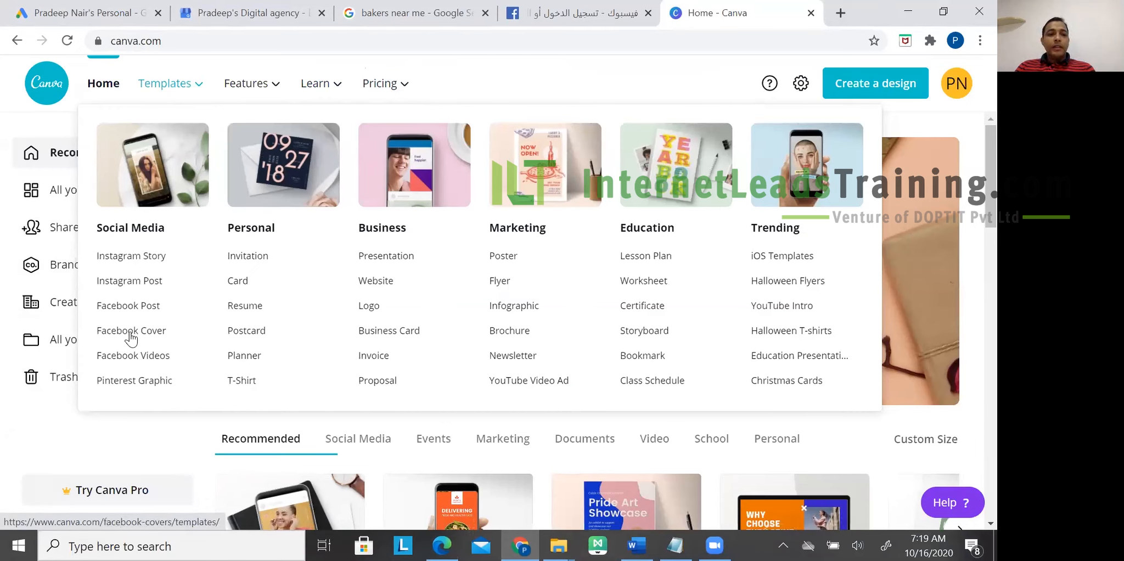
left_click(131, 332)
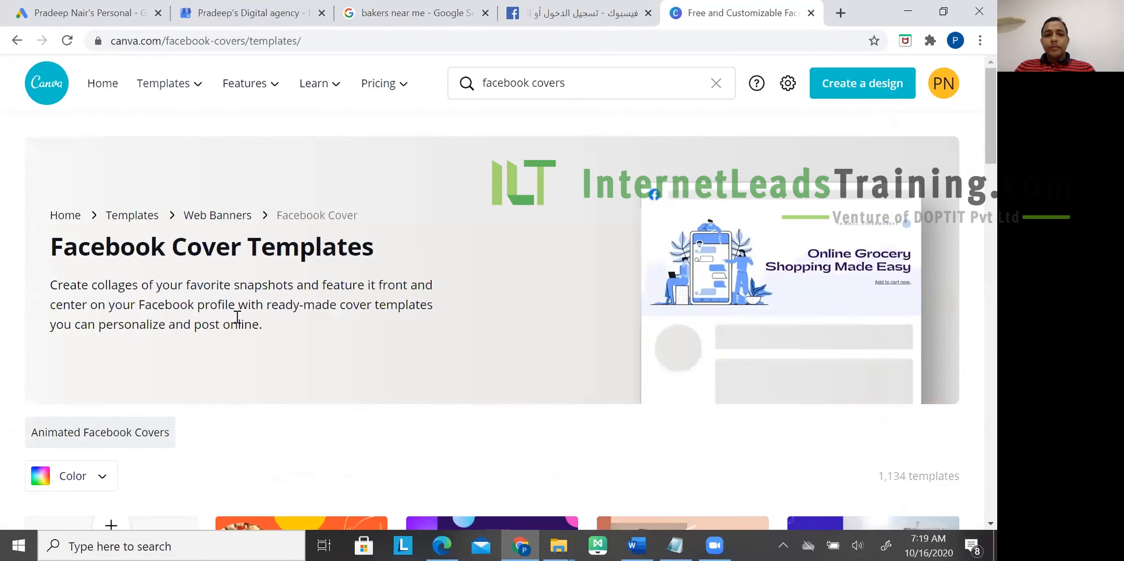
- Browse the Facebook cover templates and start a design from the green "Maintain Balance" template, Simple Photo with Leaf Icon Food Facebook Cover
scroll(294, 273, "down", 3)
scroll(293, 274, "down", 3)
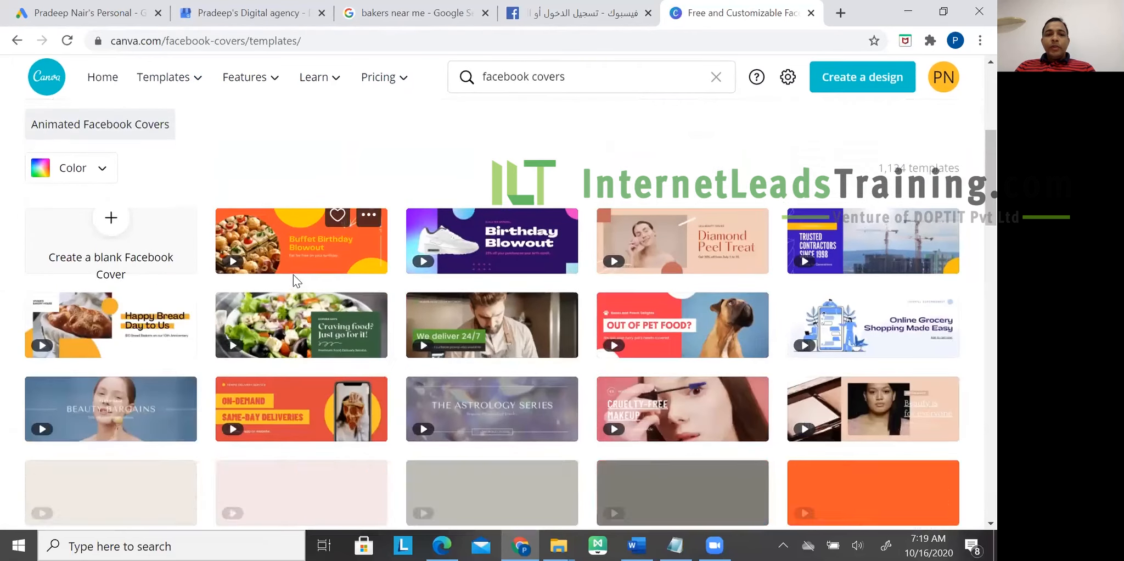
scroll(291, 284, "down", 3)
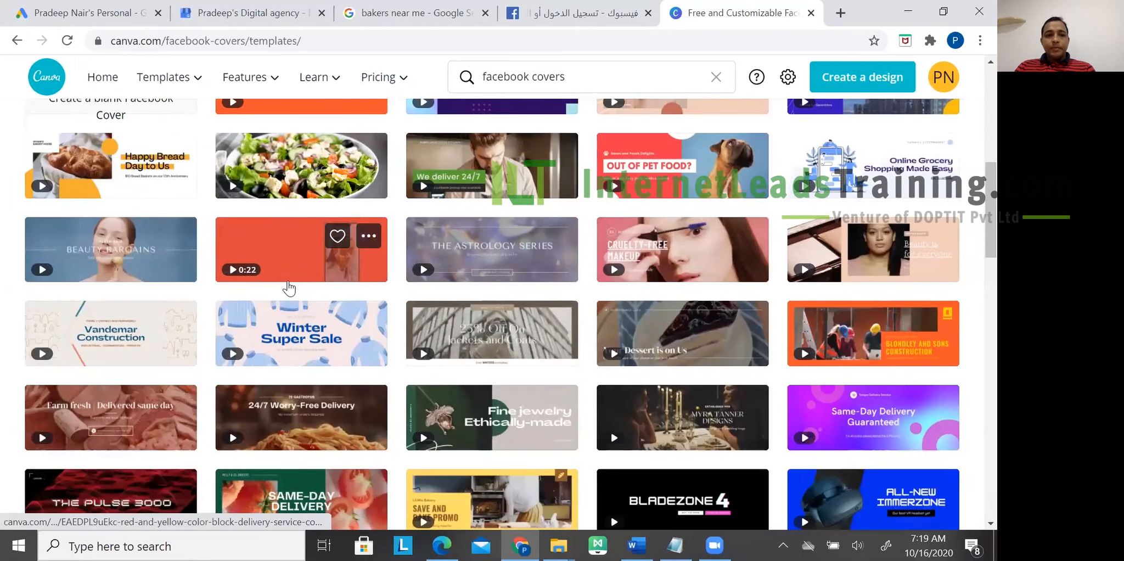
scroll(289, 287, "up", 1)
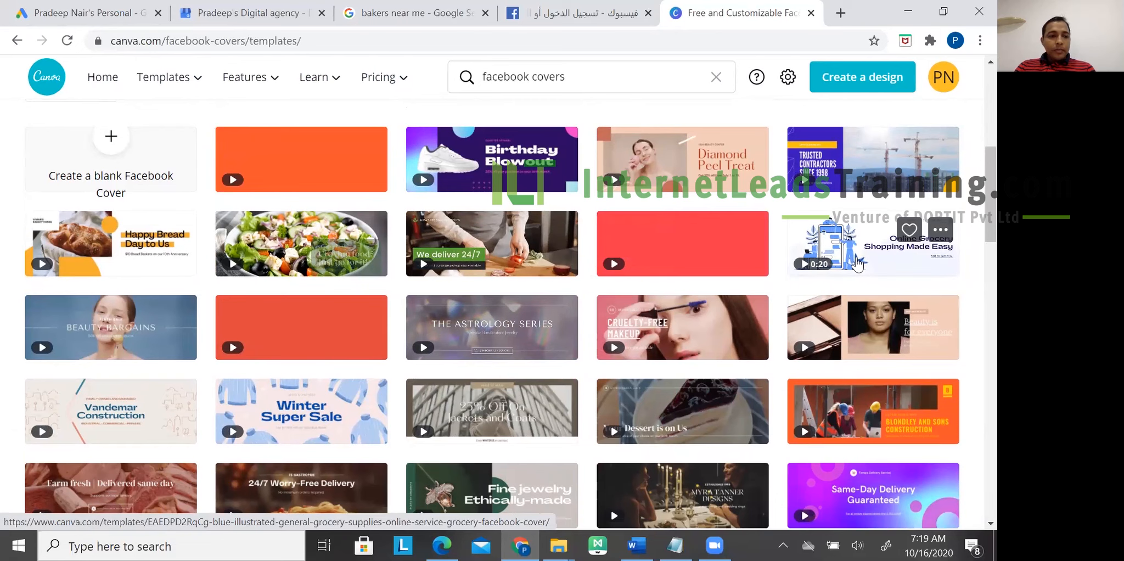
scroll(859, 261, "down", 10)
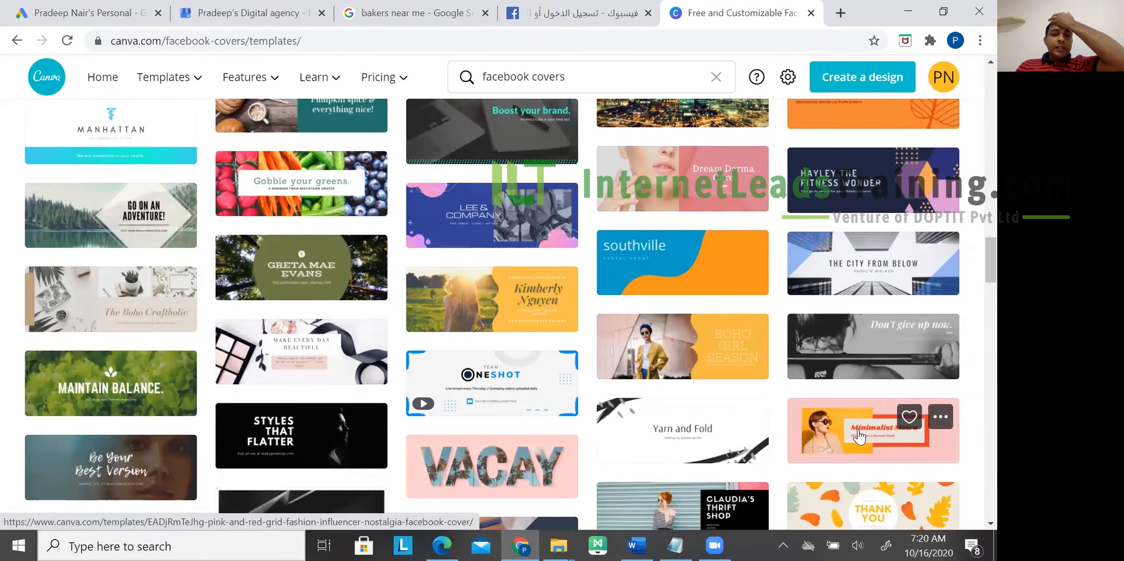
left_click(146, 369)
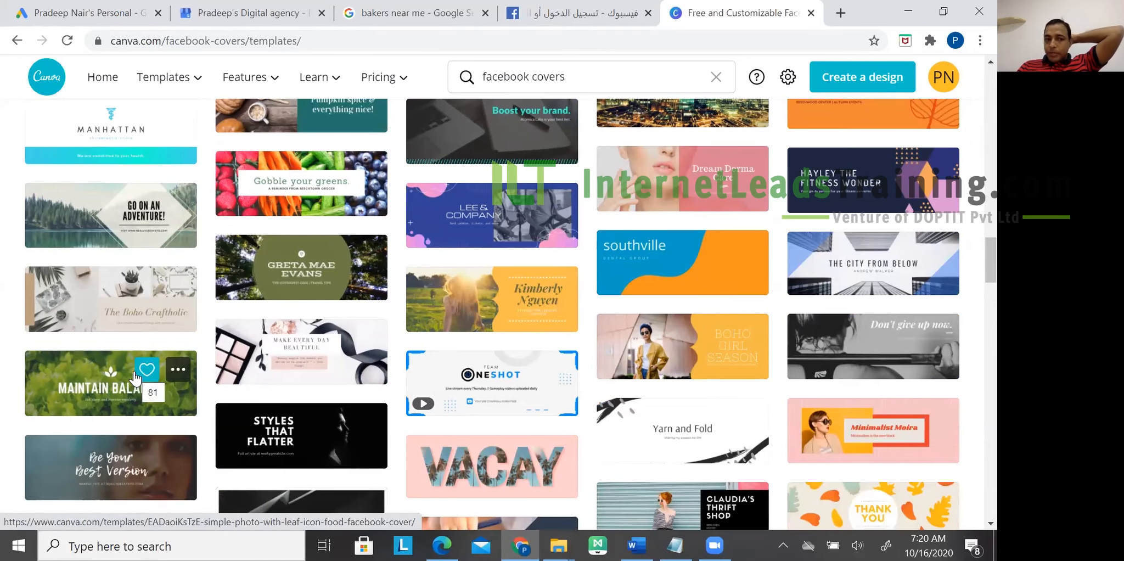
left_click(98, 376)
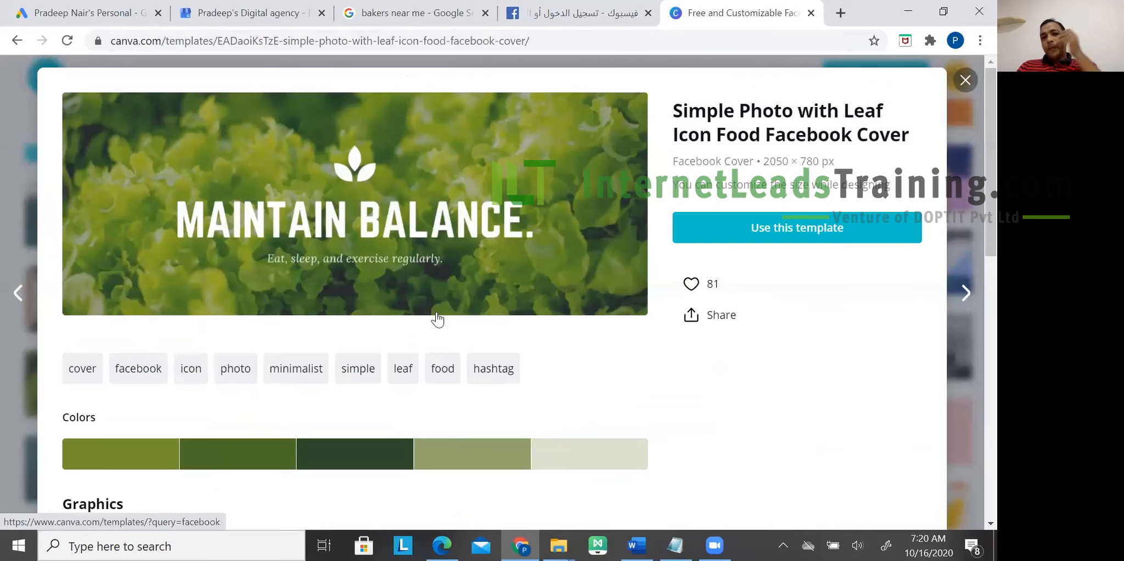
left_click(799, 228)
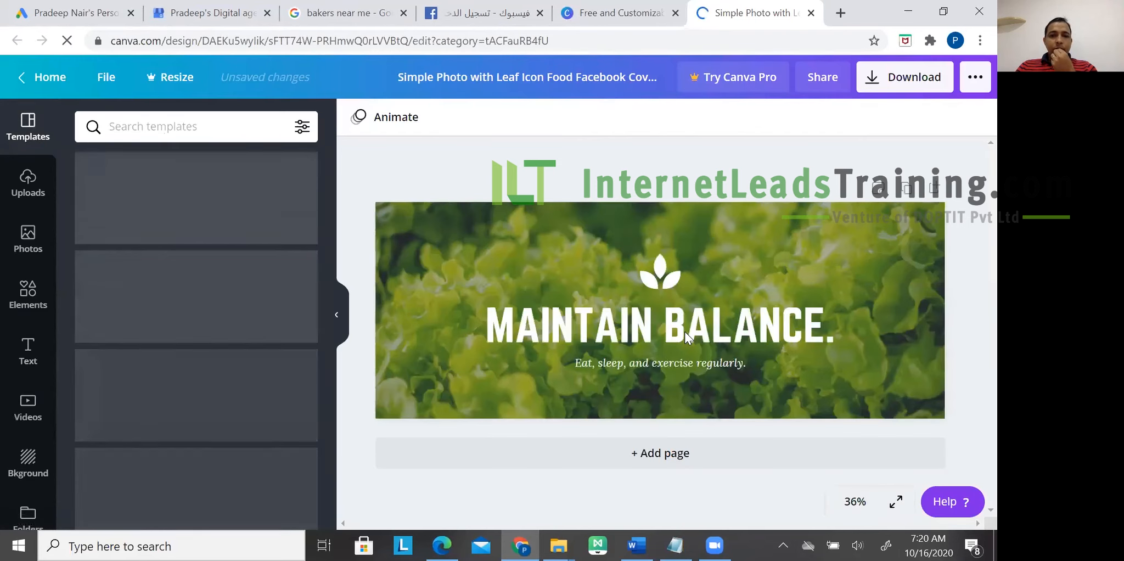
- Replace the cover's "Maintain Balance." heading with "PRADEEP'S DIGITAL AGENCY"
double_click(684, 332)
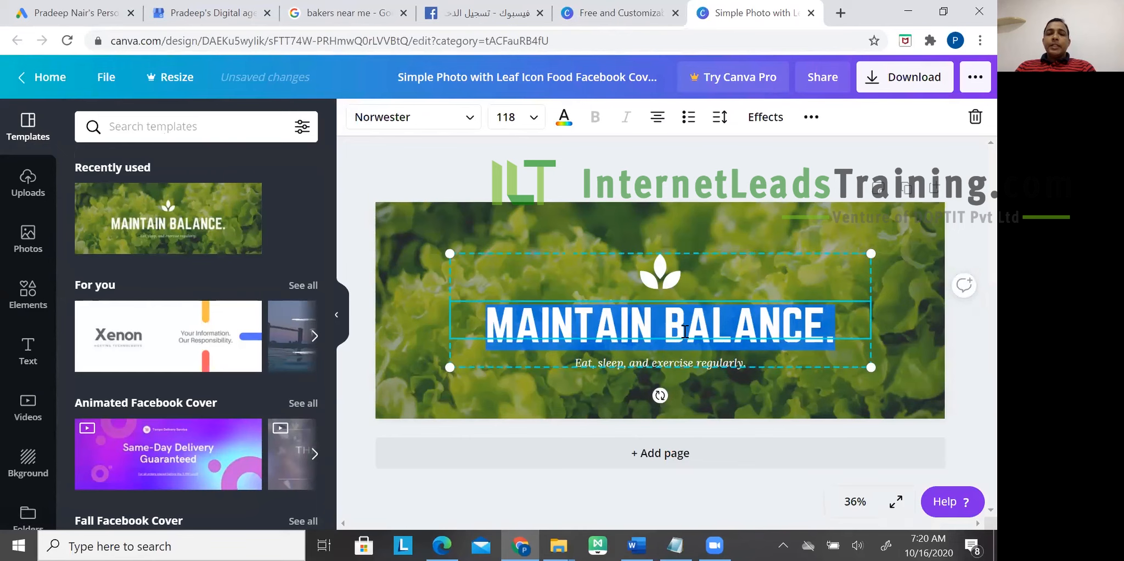
type("PRADE")
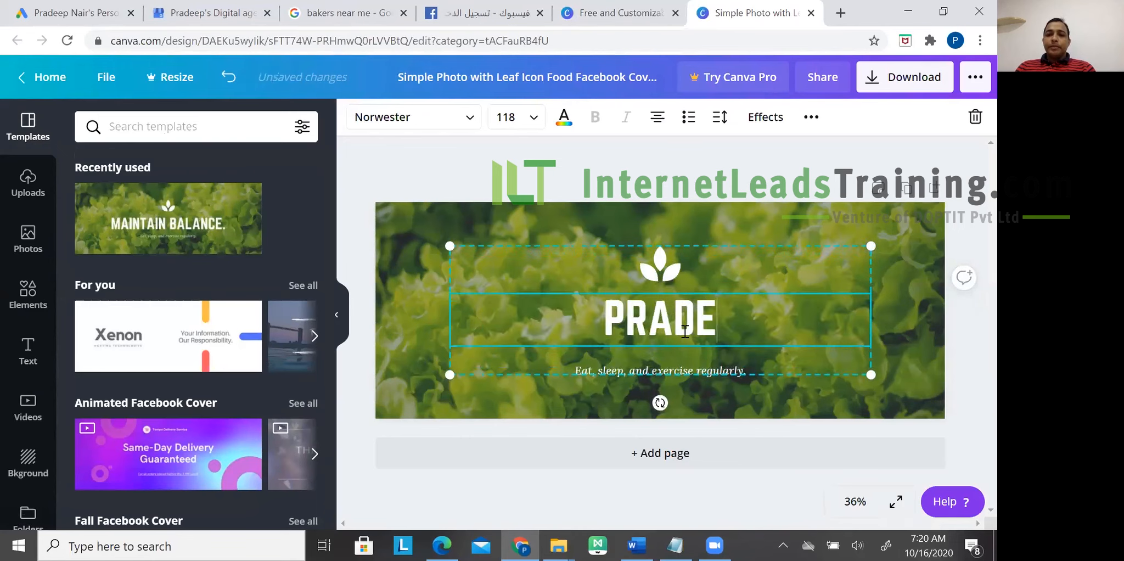
type("EP'S DIGITAL AGE")
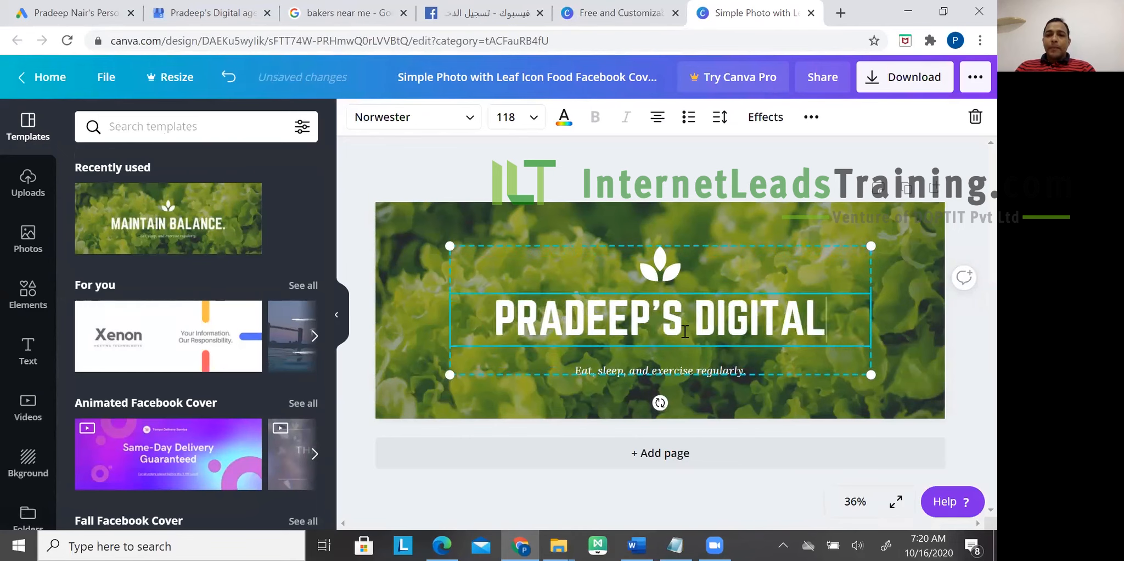
type("NCY")
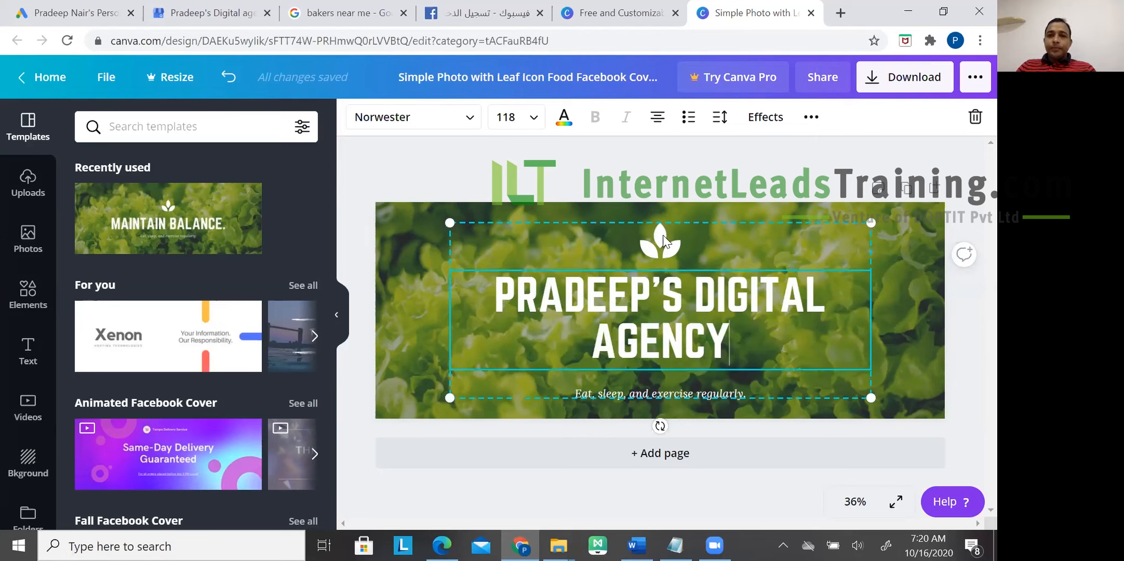
- Set the font size of the cover's whole agency-name heading to 96
double_click(555, 301)
left_click(721, 300)
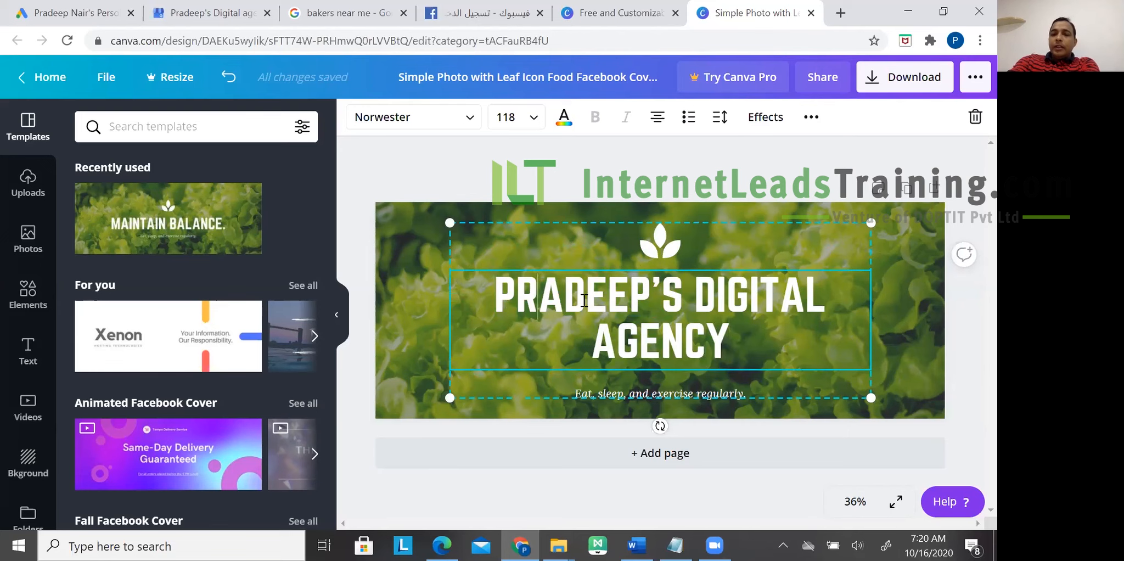
key("shift+Left")
left_click(717, 356, "shift")
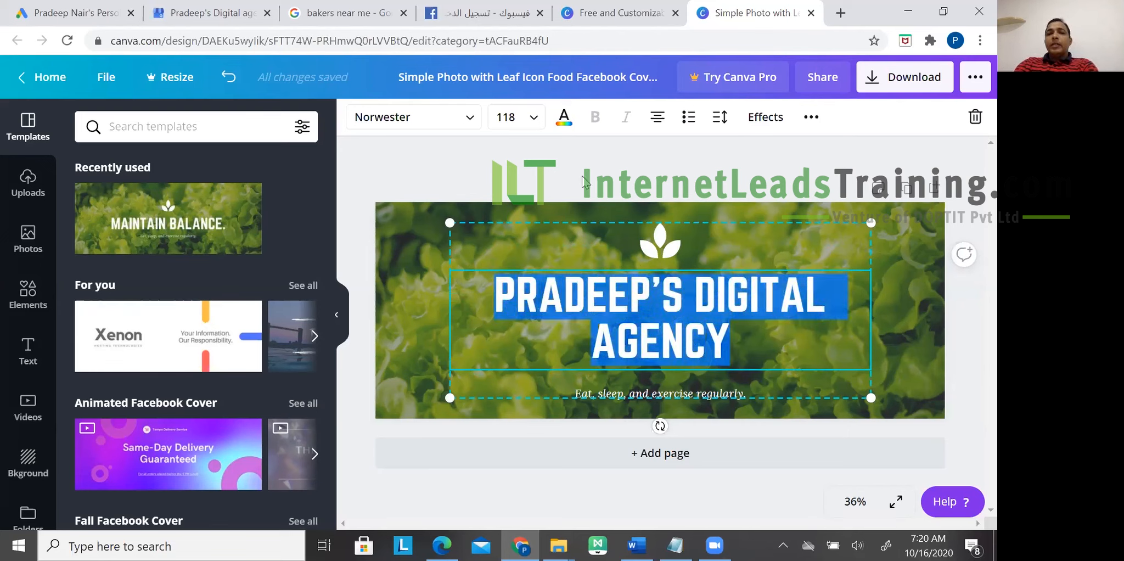
left_click(505, 117)
scroll(536, 277, "down", 5)
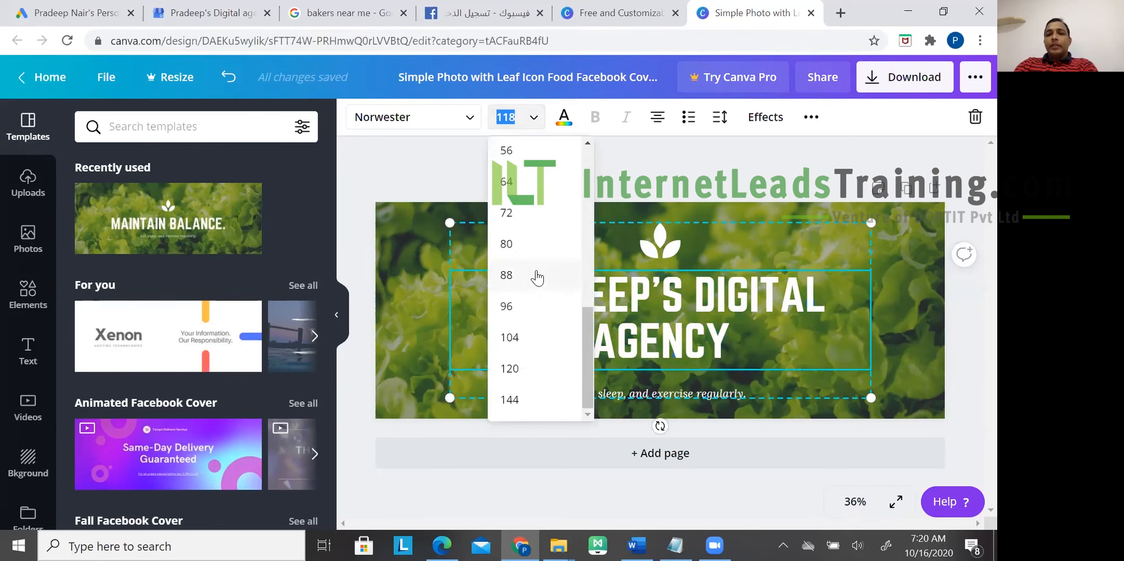
left_click(521, 308)
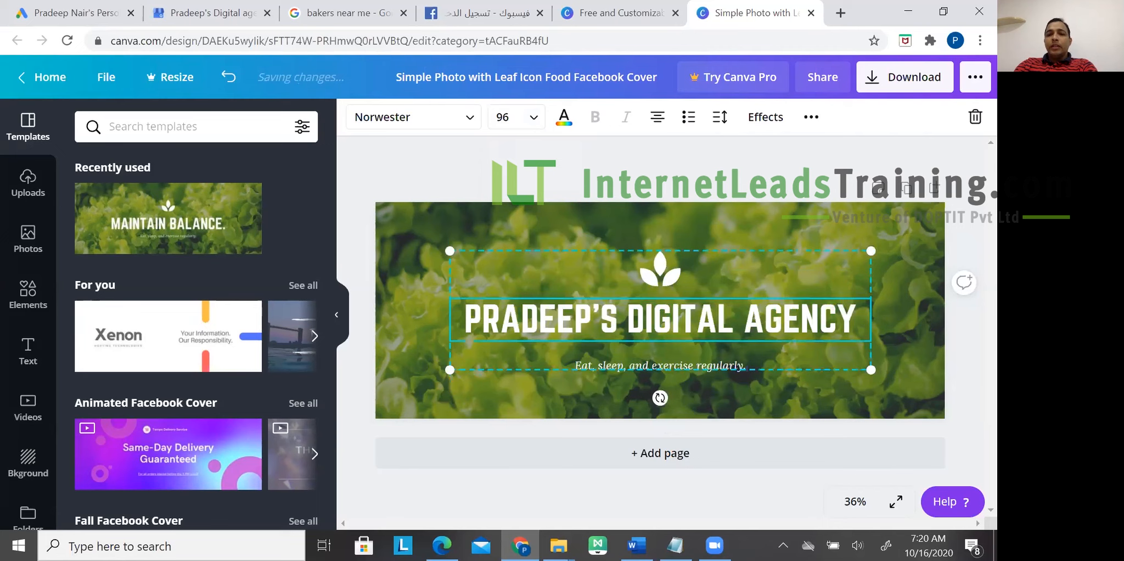
- Replace the cover's tagline "Eat, sleep, and exercise regularly." with "Digital Marketing"
left_click(723, 357)
double_click(708, 359)
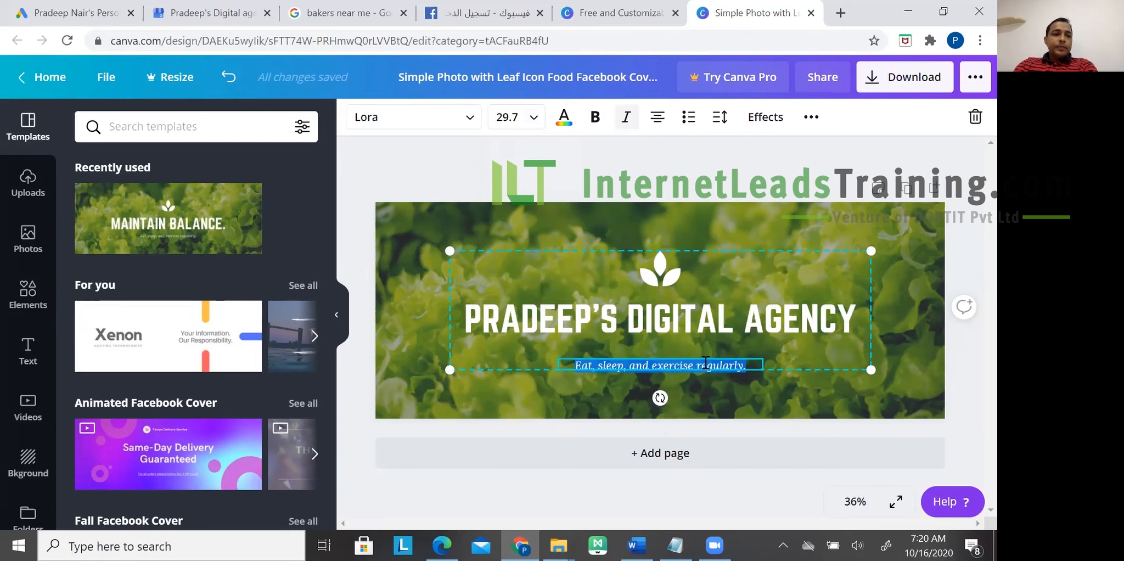
key("BackSpace")
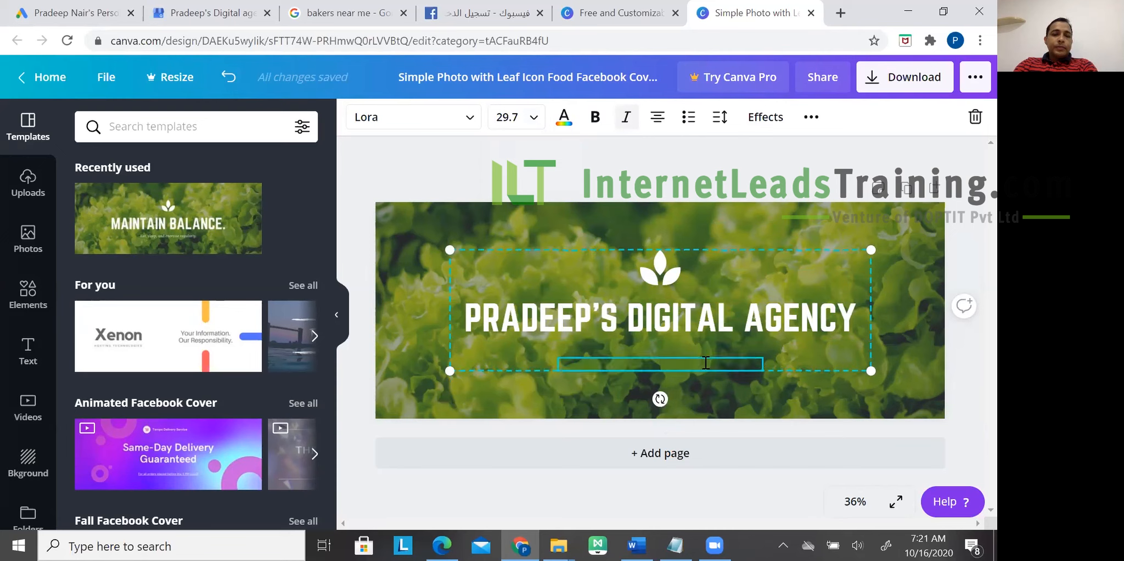
type("Digit")
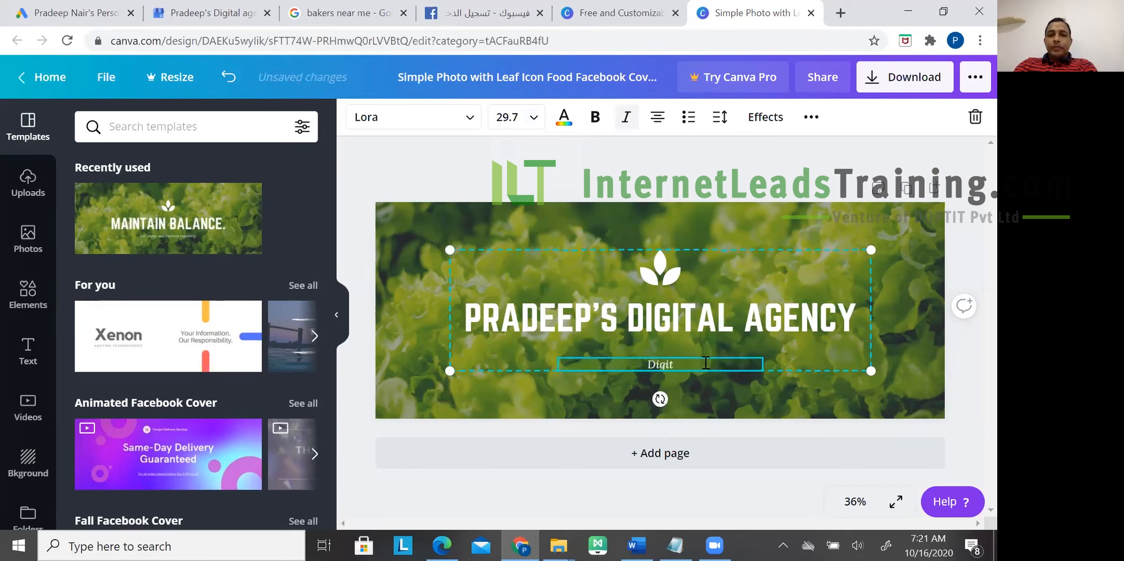
type("al Marketing")
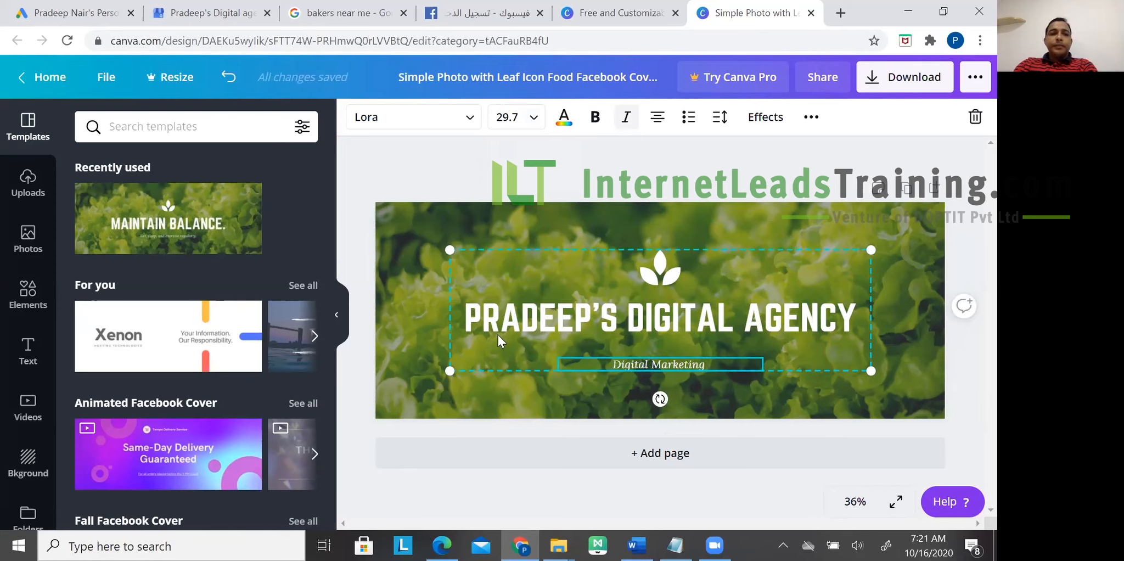
- Browse the elements, add the peach-and-brown arch from Organic Rainbows, and place it at a smaller size in the cover's lower-right corner
left_click(34, 300)
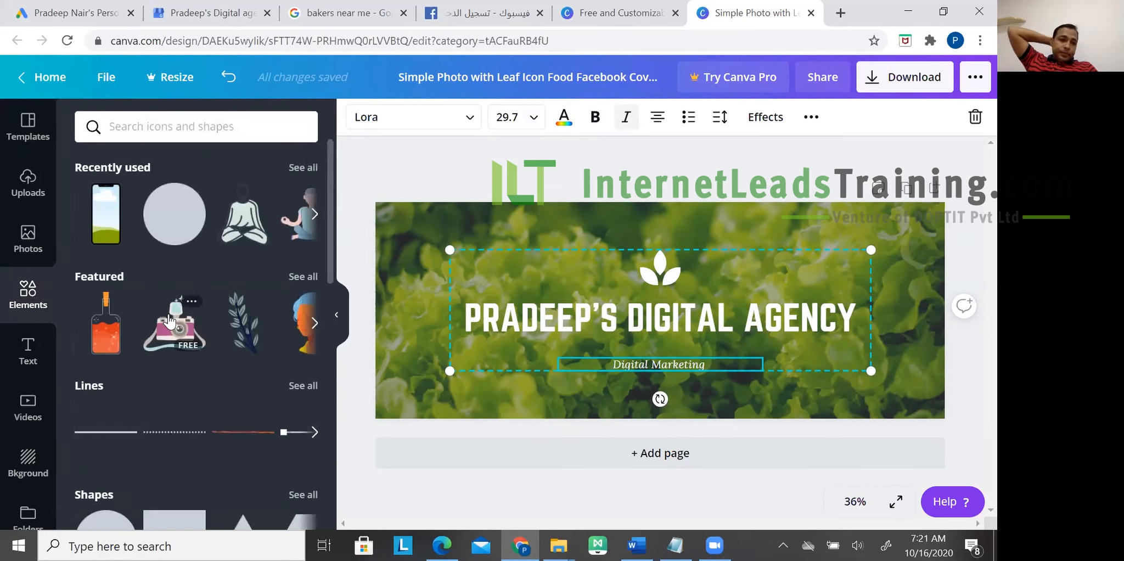
scroll(173, 319, "down", 7)
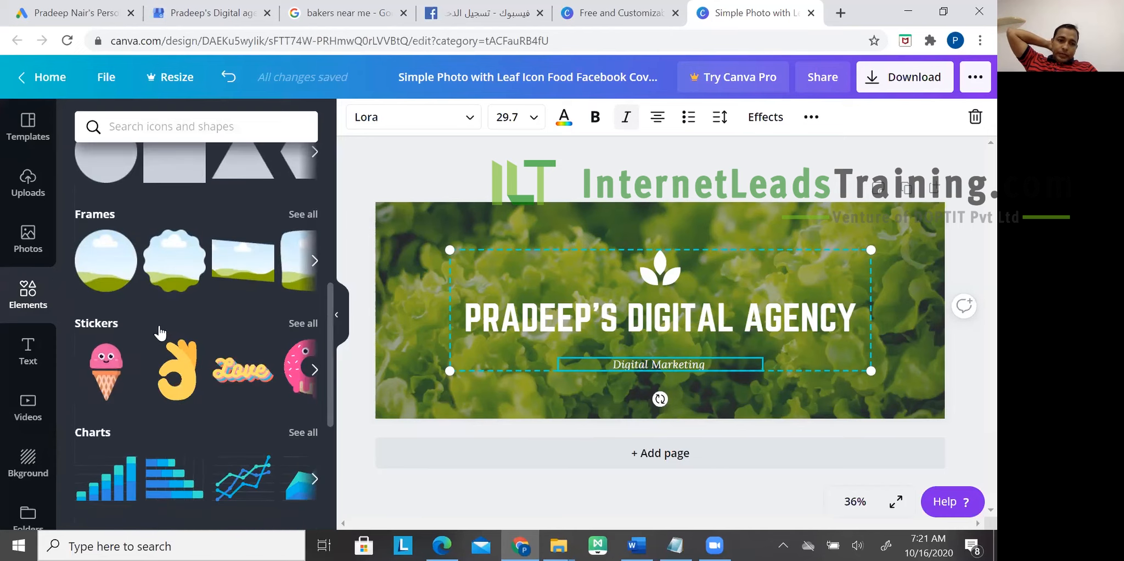
scroll(164, 326, "down", 5)
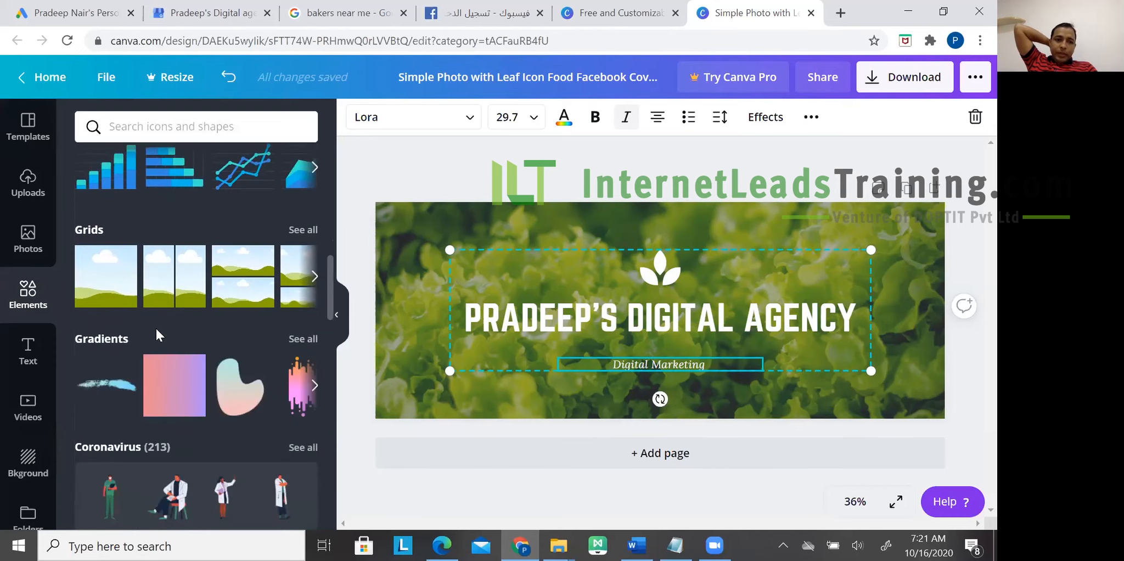
scroll(156, 329, "down", 3)
scroll(158, 338, "down", 8)
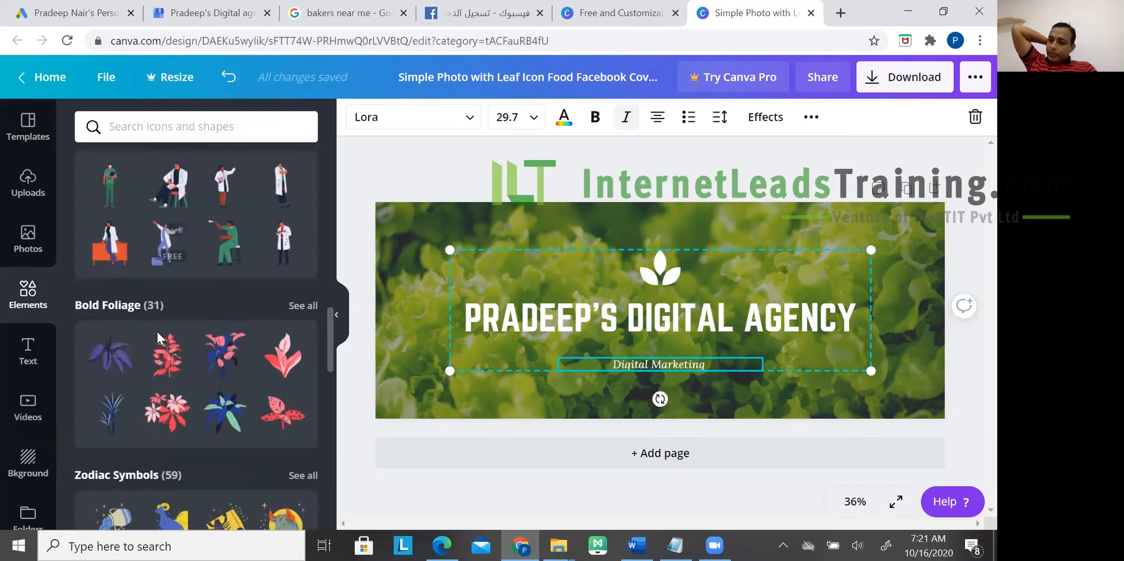
scroll(157, 340, "down", 15)
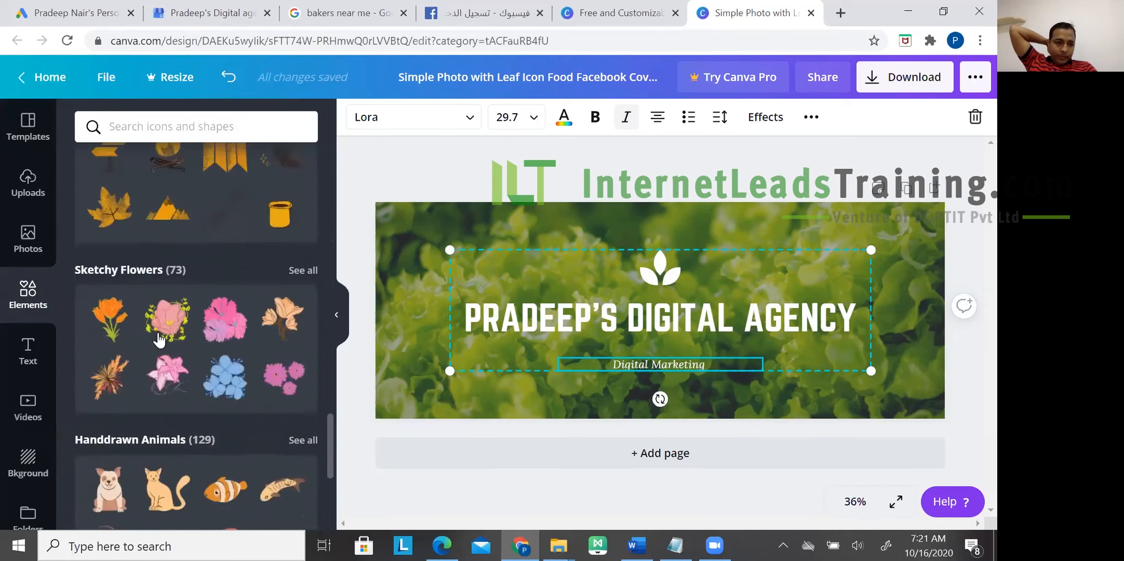
scroll(157, 332, "down", 4)
scroll(157, 334, "down", 3)
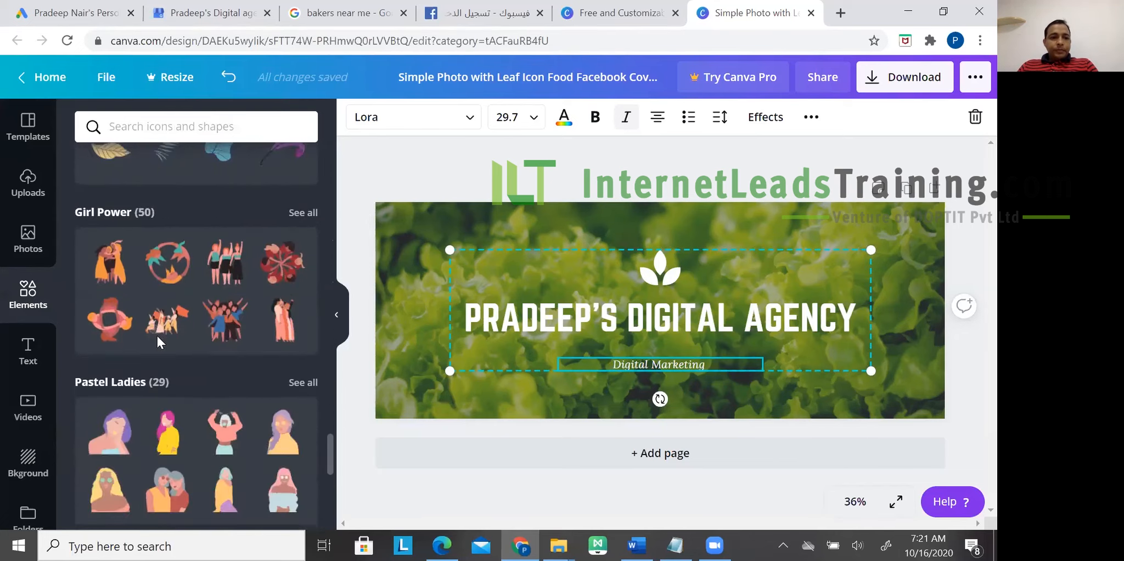
scroll(156, 335, "down", 4)
scroll(157, 336, "down", 10)
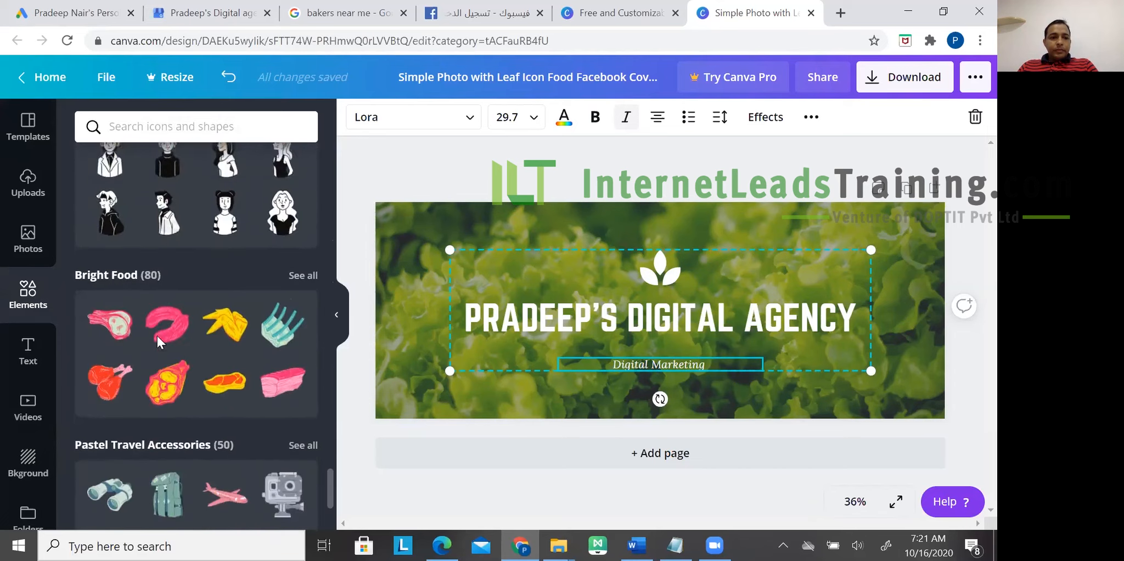
scroll(157, 335, "down", 8)
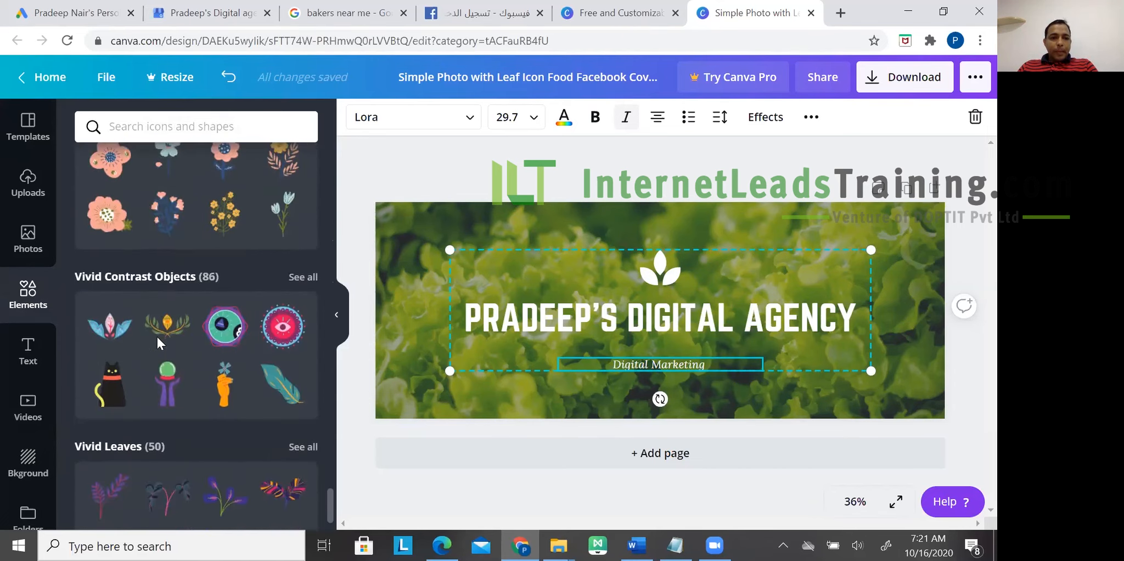
scroll(157, 340, "down", 1)
scroll(208, 328, "up", 10)
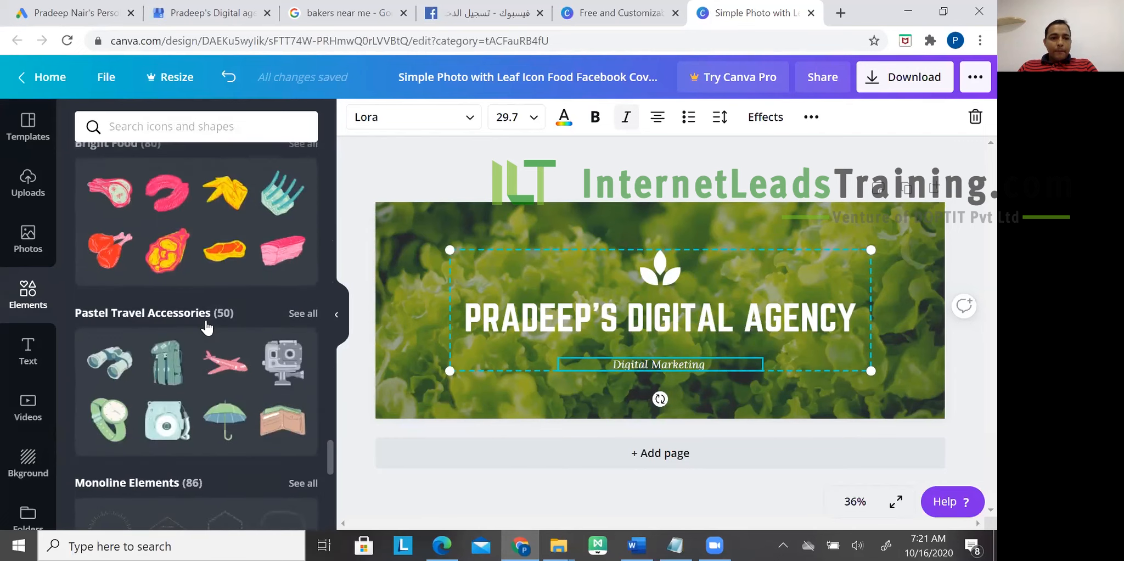
scroll(205, 328, "up", 4)
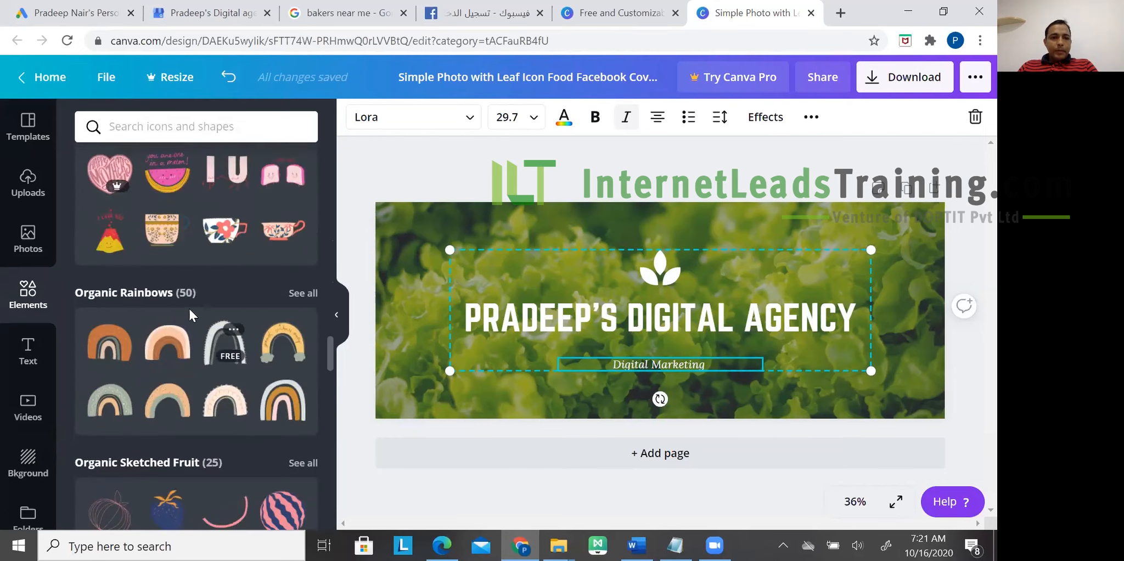
scroll(185, 317, "up", 1)
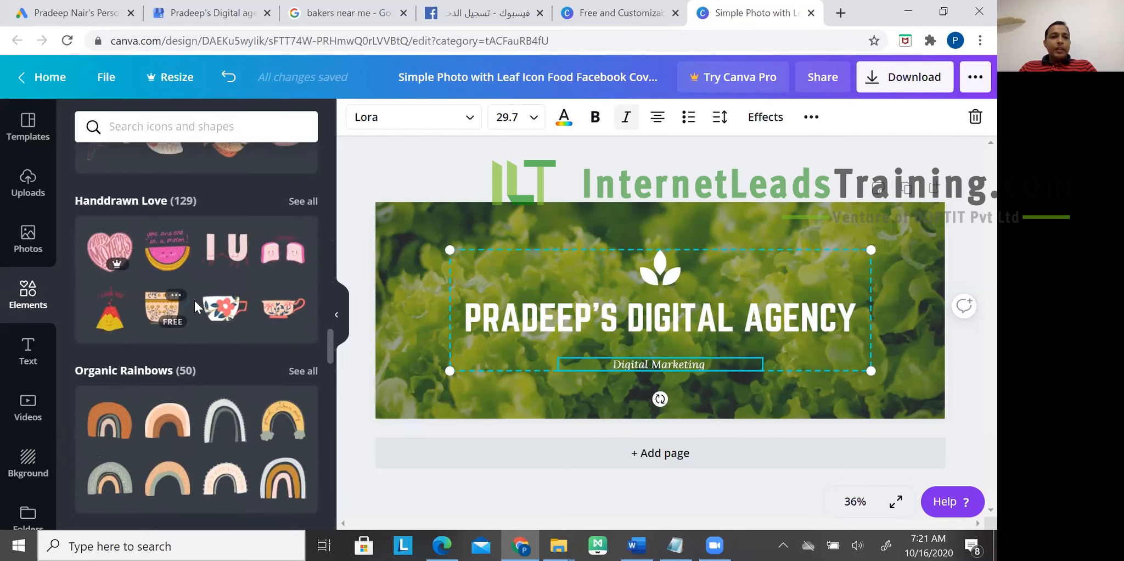
left_click(156, 434)
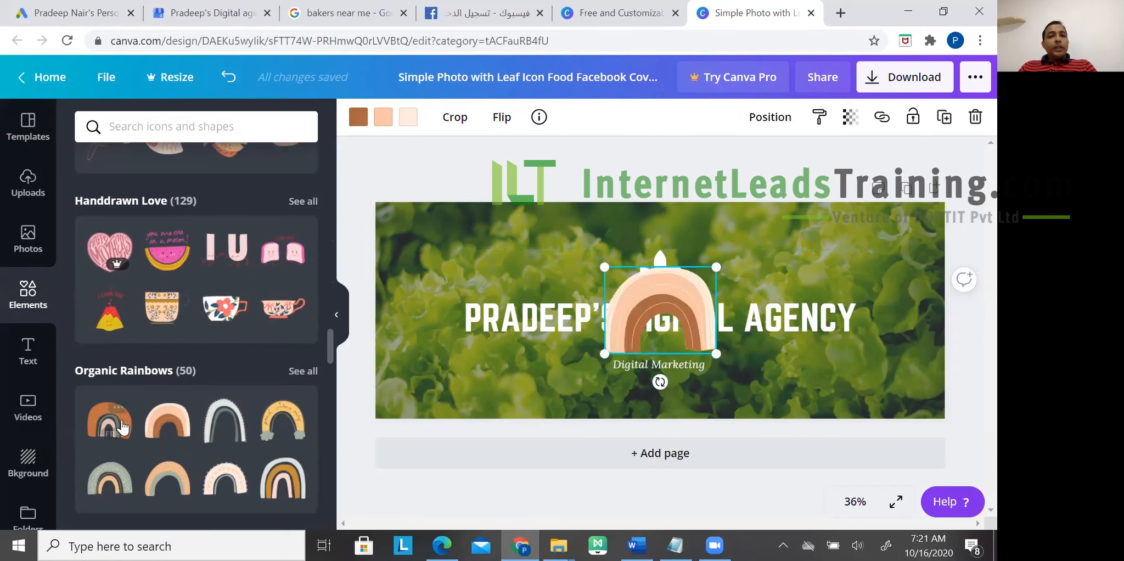
left_click_drag(800, 287, 873, 374)
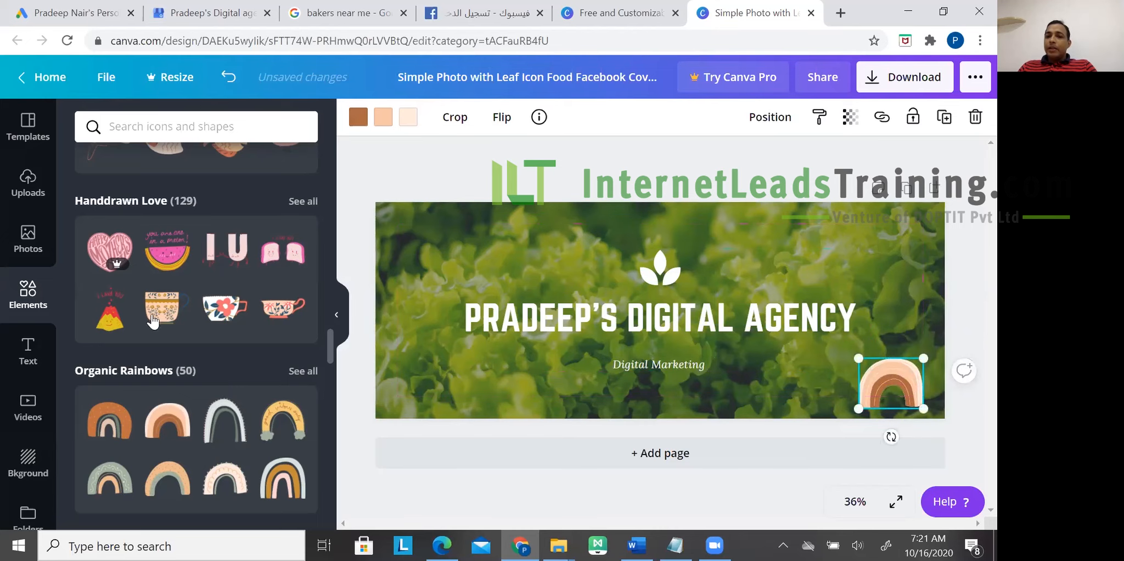
- Add the yellow neon "Sparkle" text style, shrink it to font size 205 and place it above the start of the heading
scroll(170, 278, "up", 8)
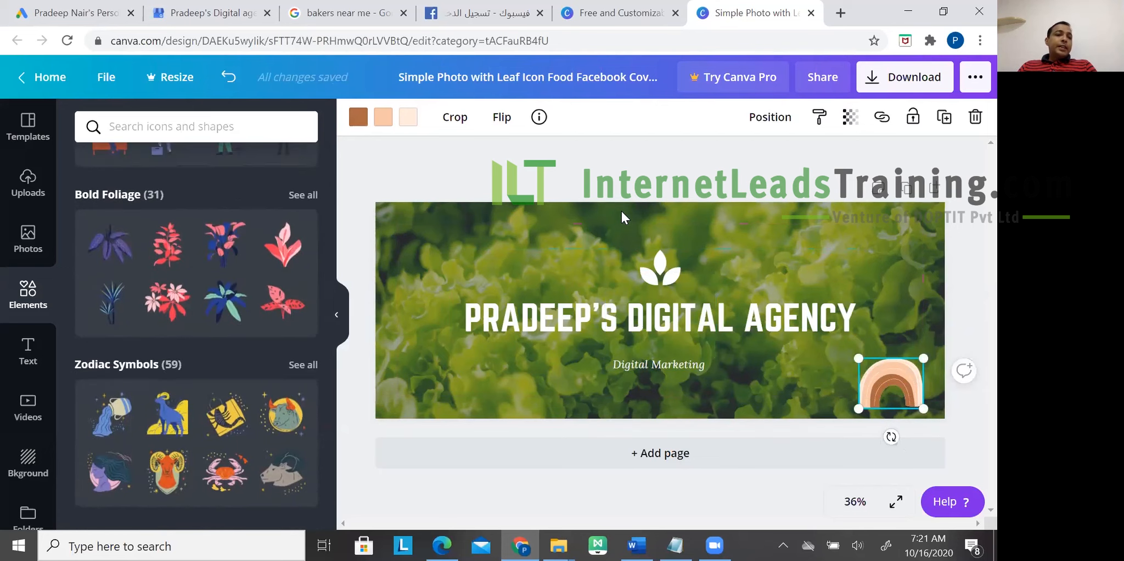
left_click(27, 348)
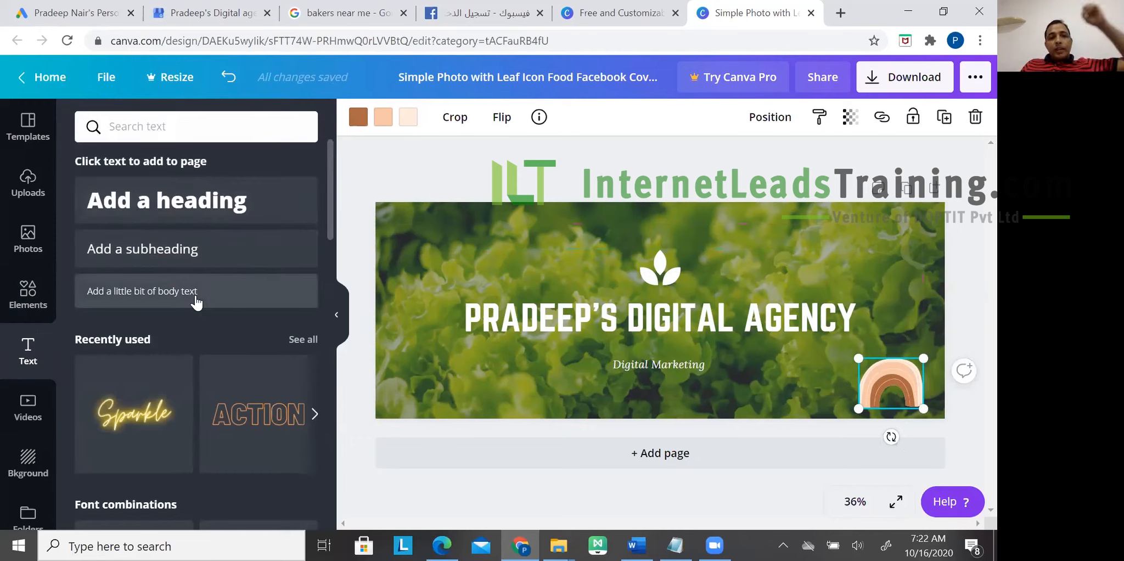
scroll(199, 291, "down", 5)
scroll(196, 291, "up", 2)
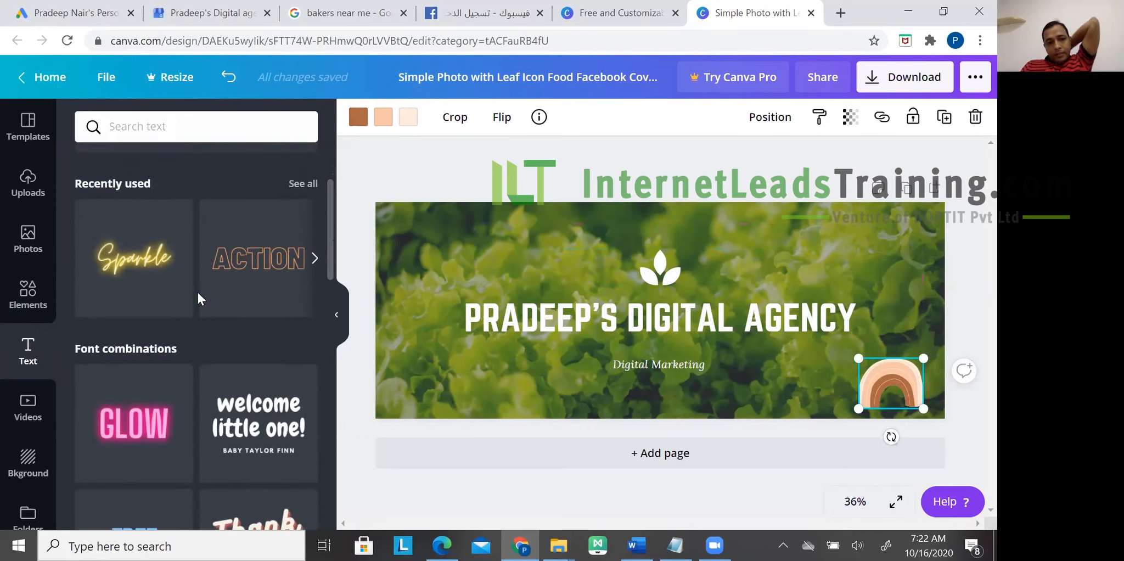
left_click(153, 261)
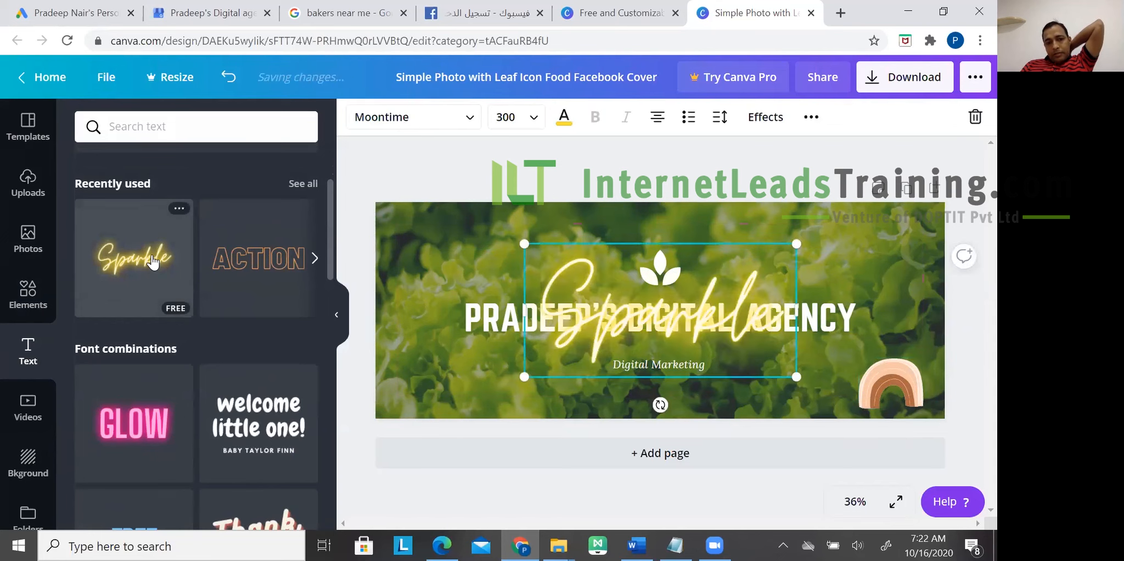
left_click_drag(552, 245, 497, 259)
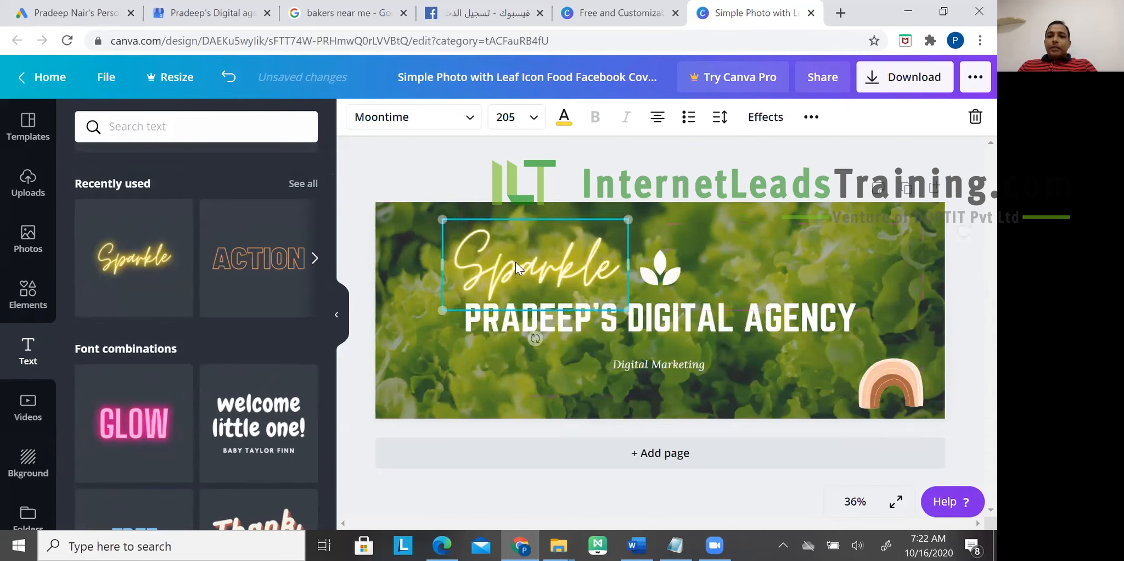
left_click(880, 248)
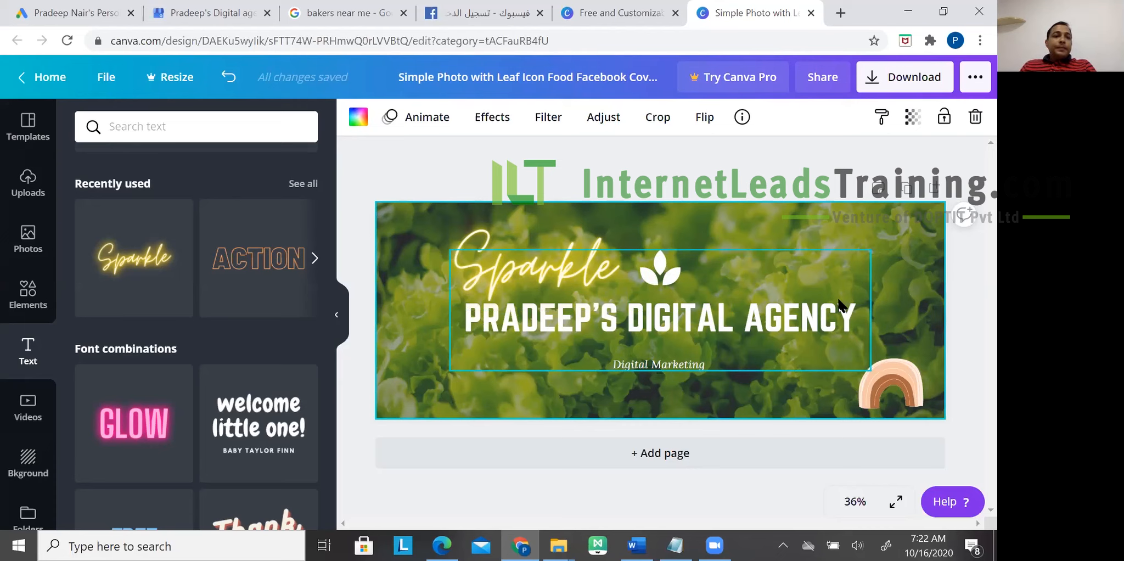
- Add the uploaded full-length photo of the man in a brown T-shirt and place it, reduced, in the cover's lower-left corner
left_click(25, 192)
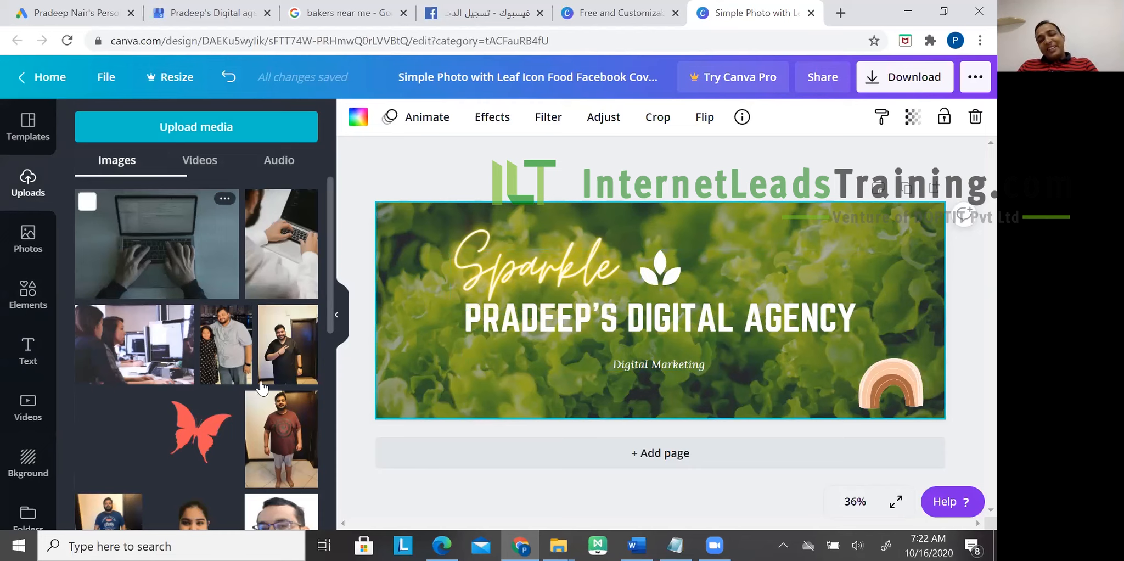
left_click(277, 439)
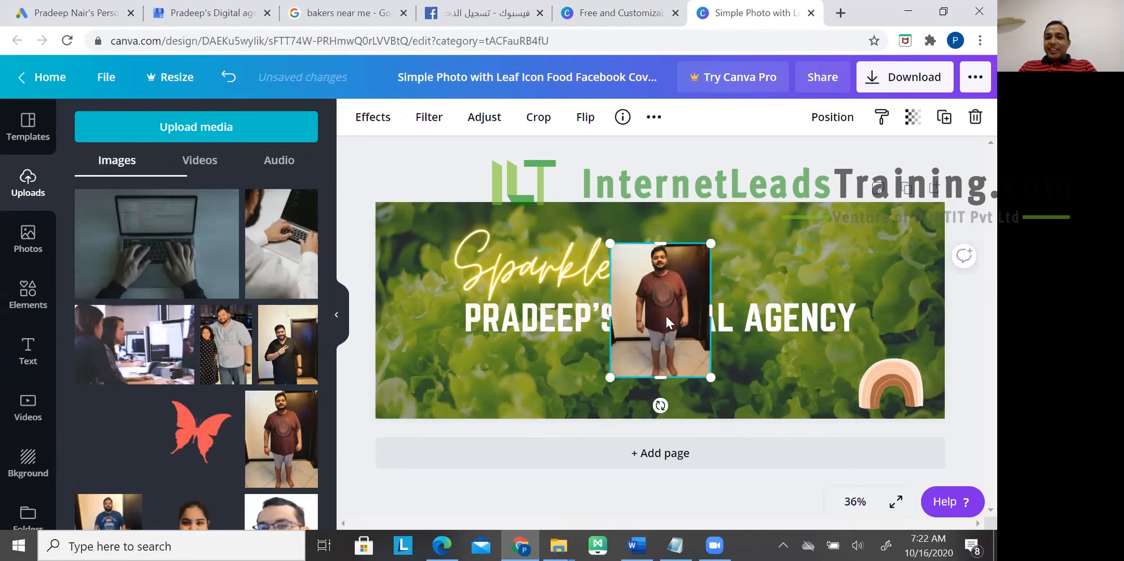
left_click_drag(610, 377, 402, 377)
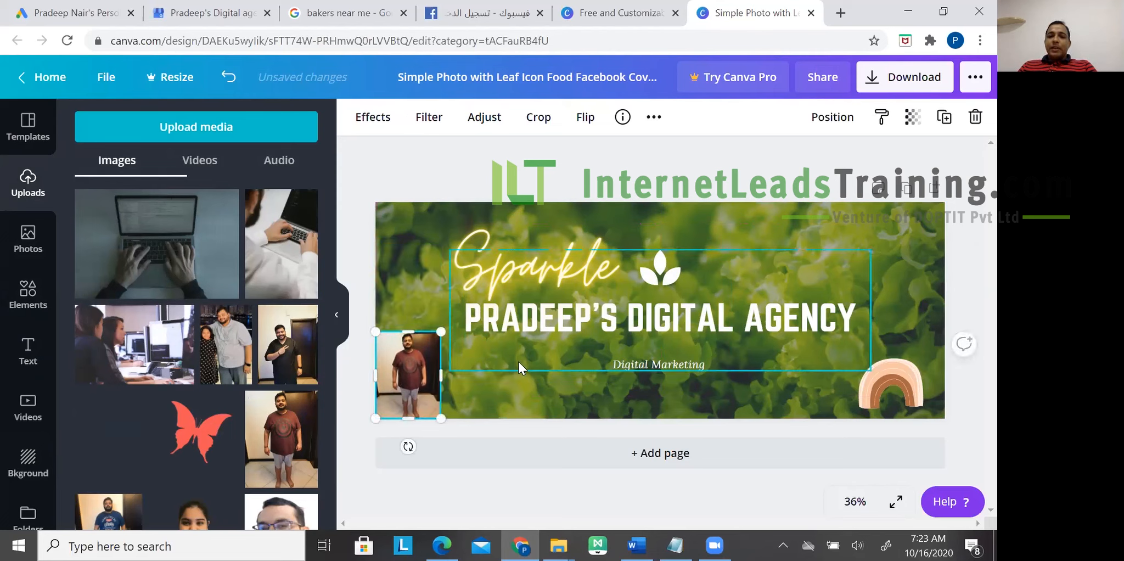
left_click(504, 390)
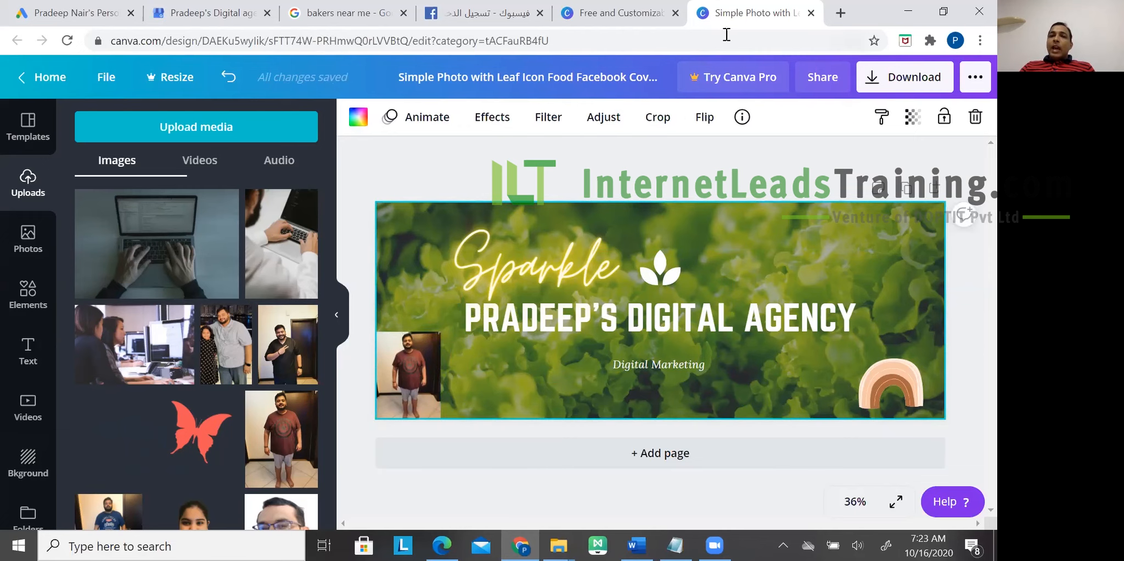
- Search Google for "ezhuthupura" in a new browser tab and open the Malayalam Google Input Tools online try-out page
left_click(843, 12)
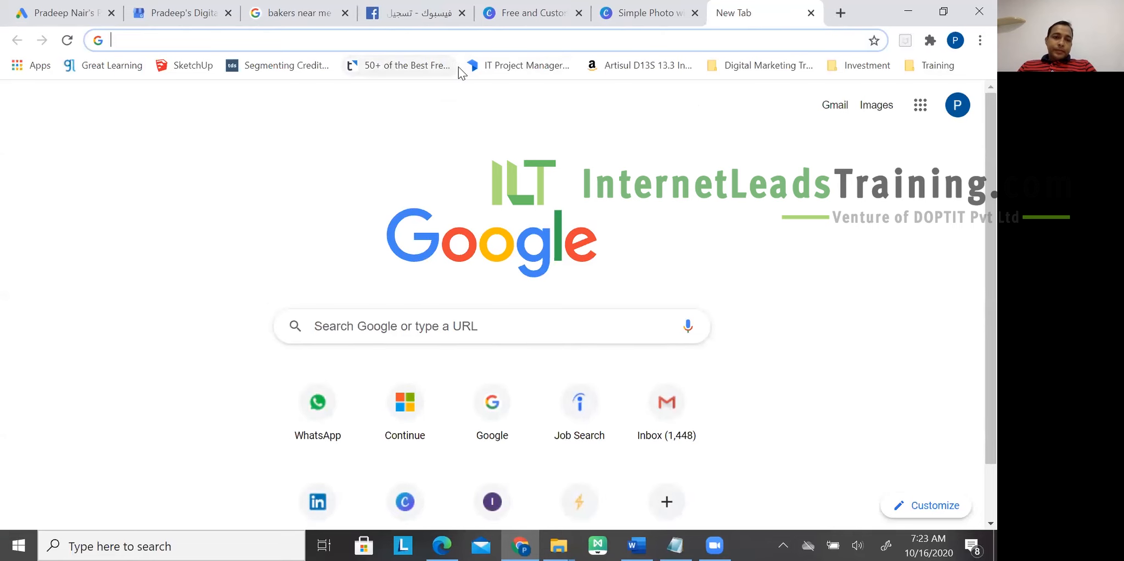
type("ezuth")
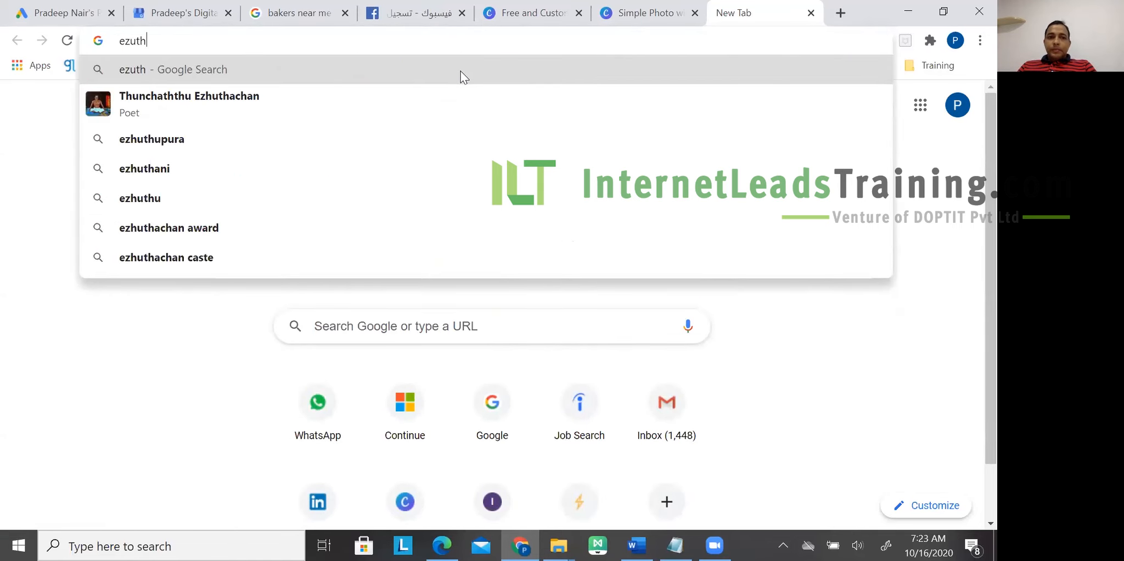
left_click(248, 137)
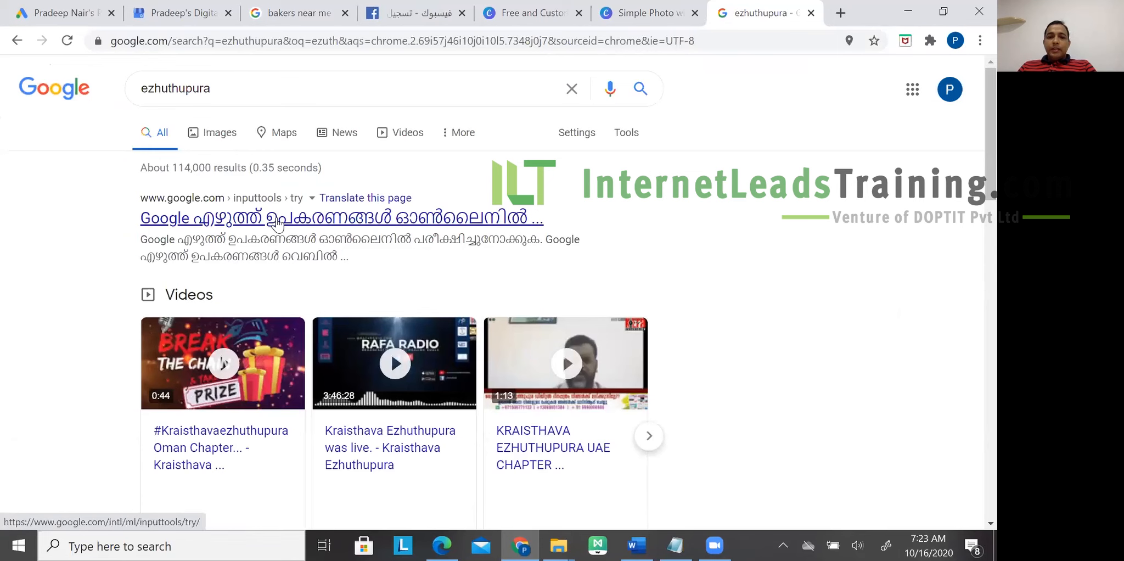
left_click(277, 219)
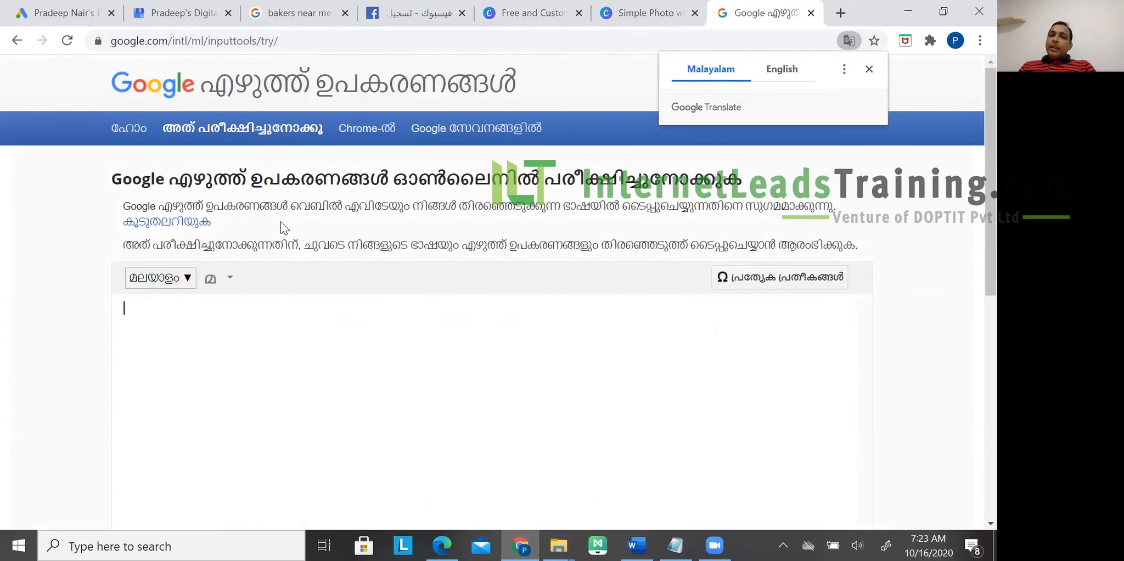
- Write "Digital Marketing Agency" in Malayalam script with the transliteration tool, accepting the first suggestion for "Agency", and copy the whole phrase
type("Digital Mar")
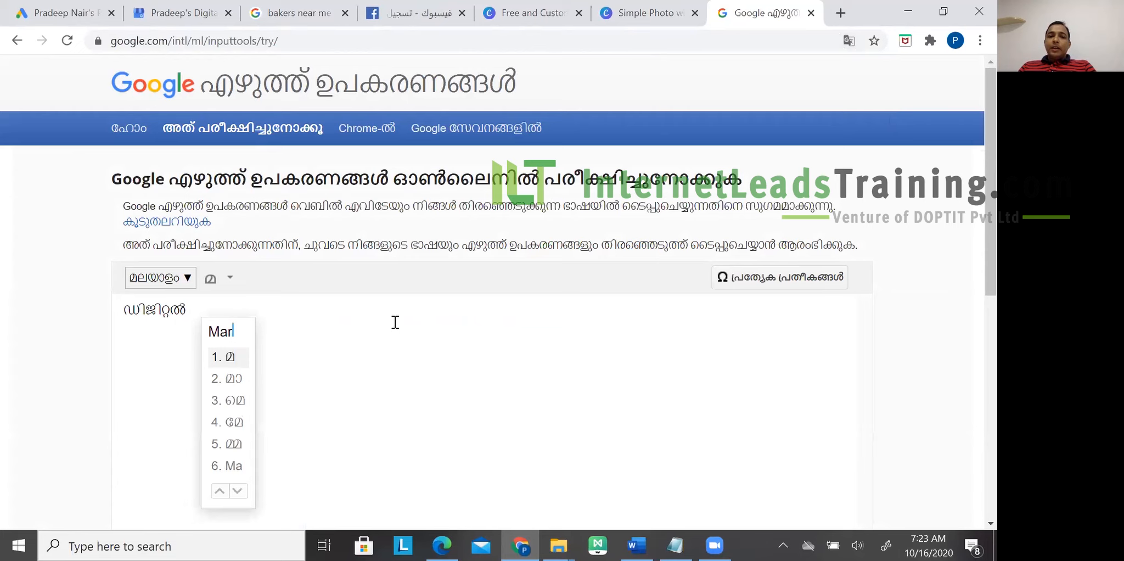
type("keting Agency")
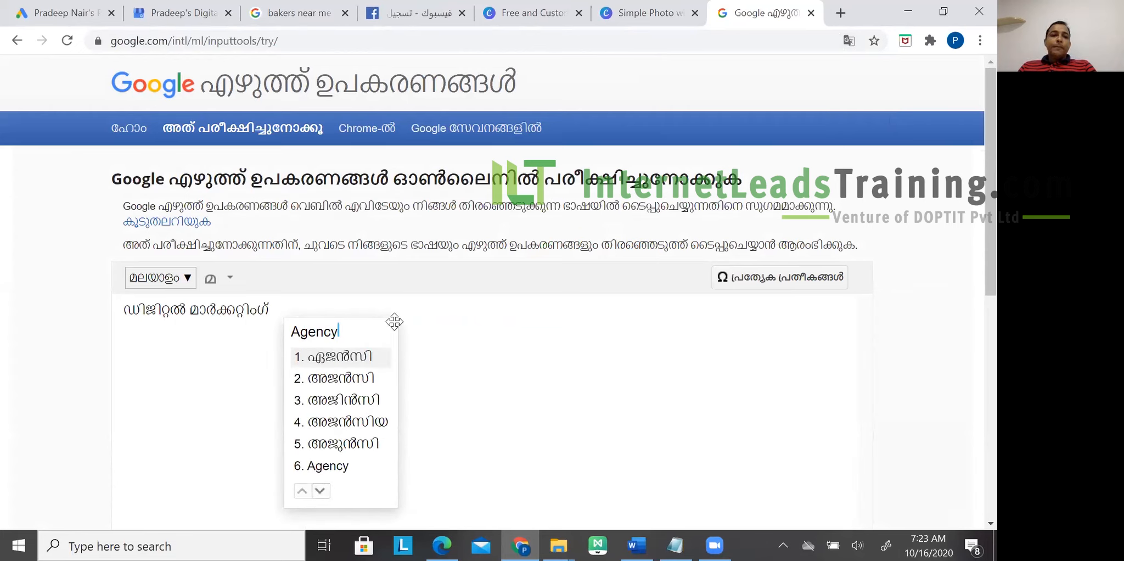
left_click(357, 359)
left_click_drag(365, 314, 44, 286)
key("ctrl+c")
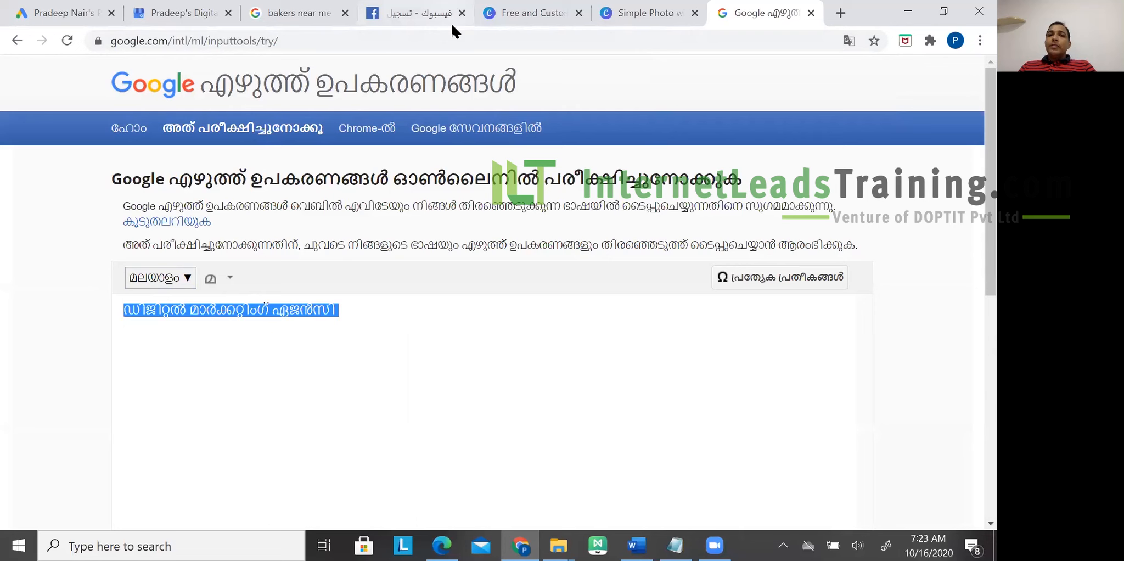
- Return to the Canva cover design and replace the "Digital Marketing" tagline with the copied Malayalam phrase
left_click_drag(615, 22, 618, 72)
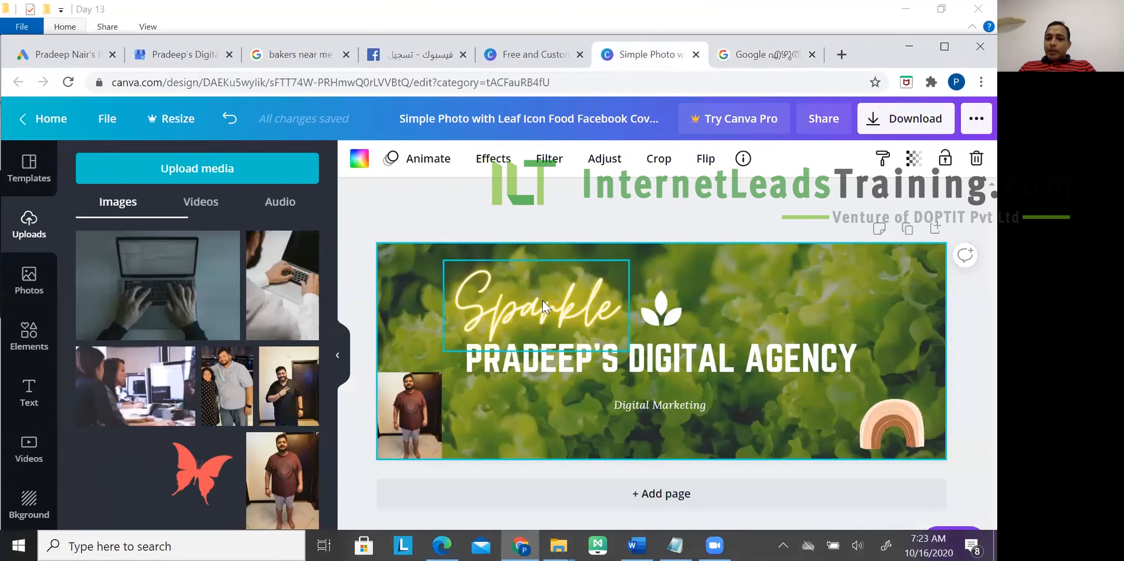
left_click(650, 403)
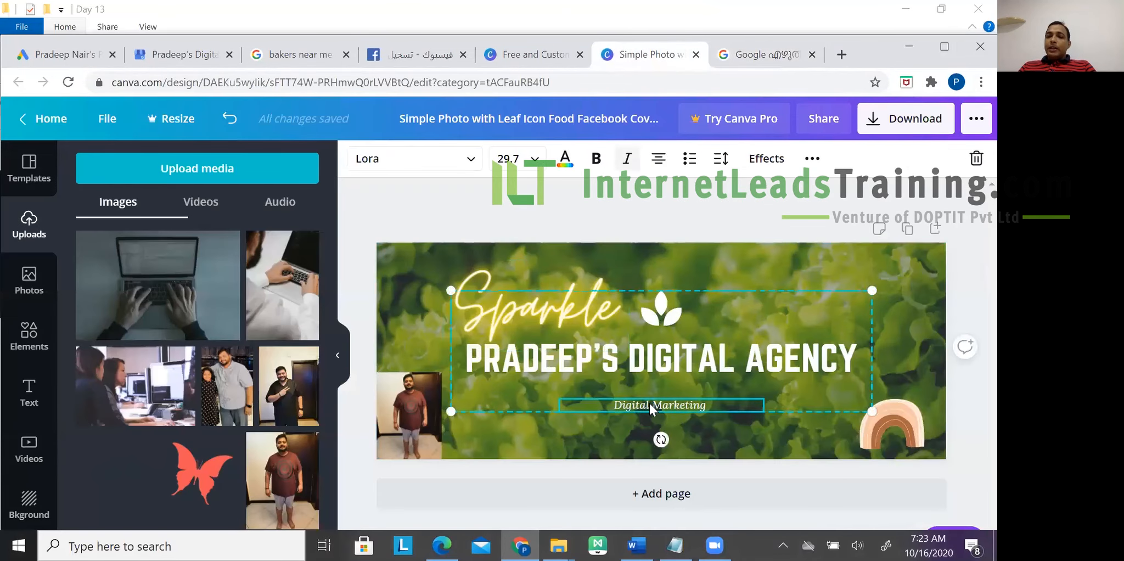
double_click(650, 402)
key("ctrl+v")
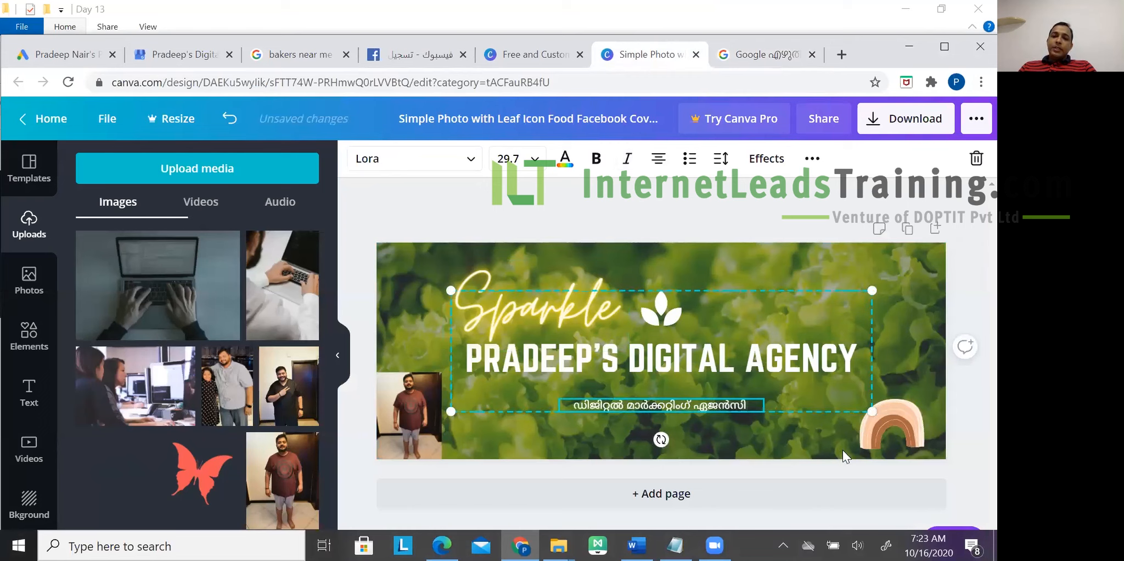
left_click(810, 465)
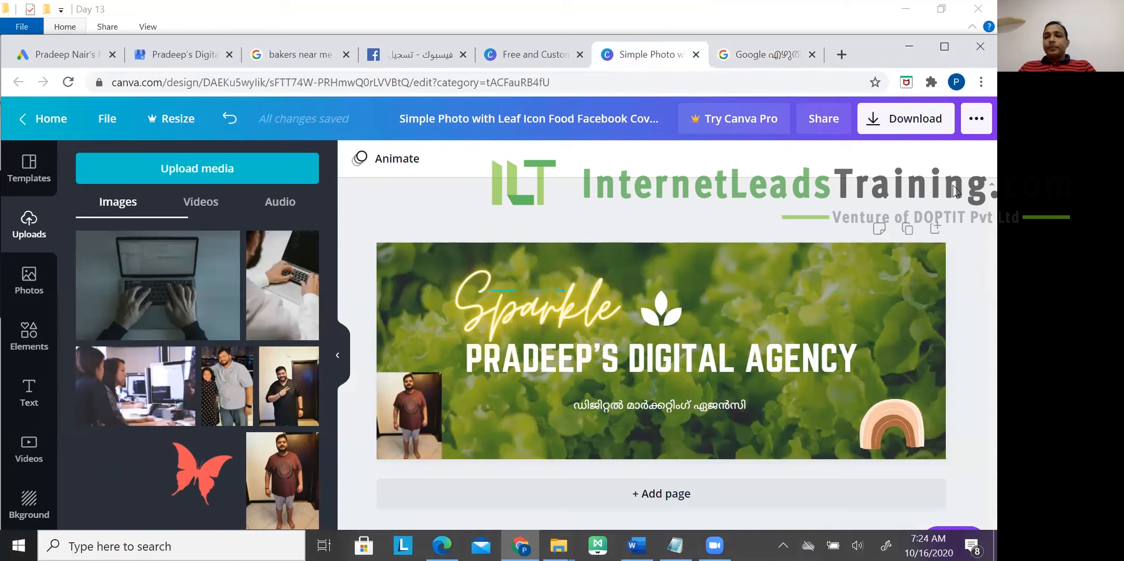
- Download the cover design as a PNG, then put away the opened image preview and the referral message
left_click(907, 118)
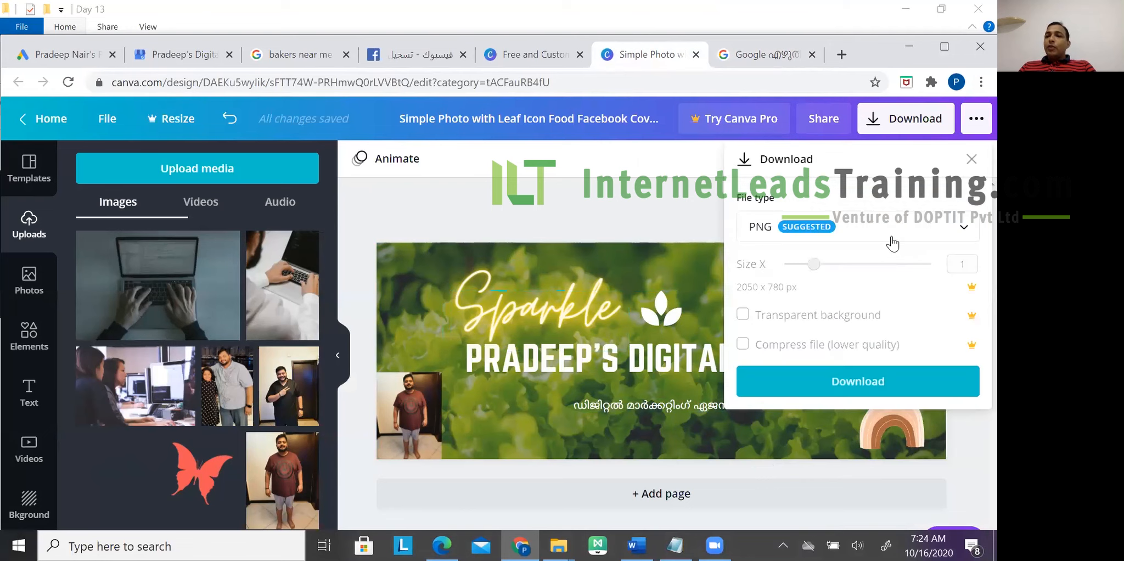
left_click(891, 238)
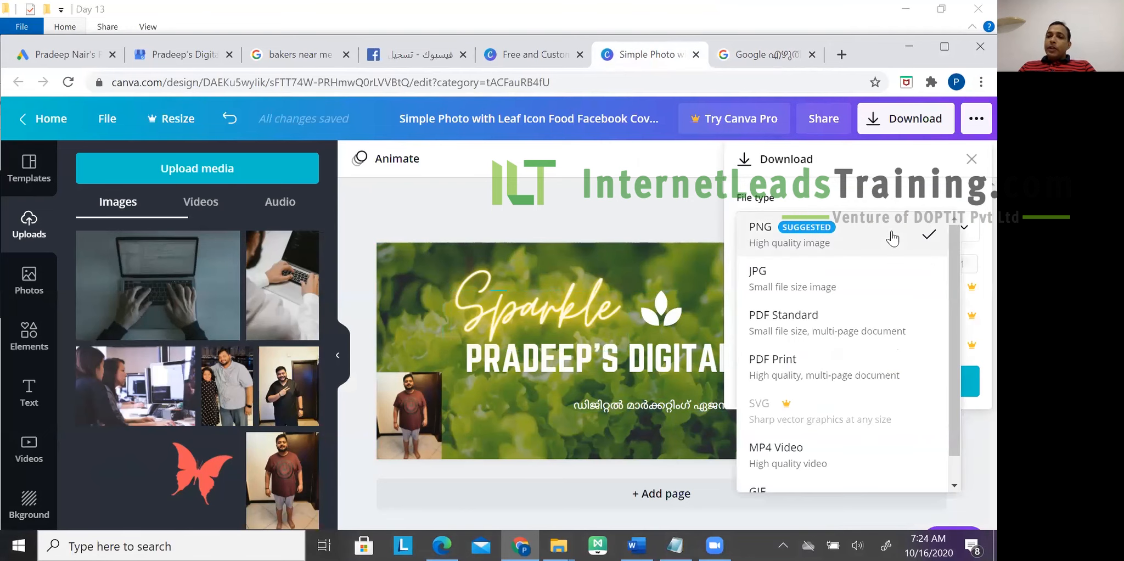
left_click(872, 240)
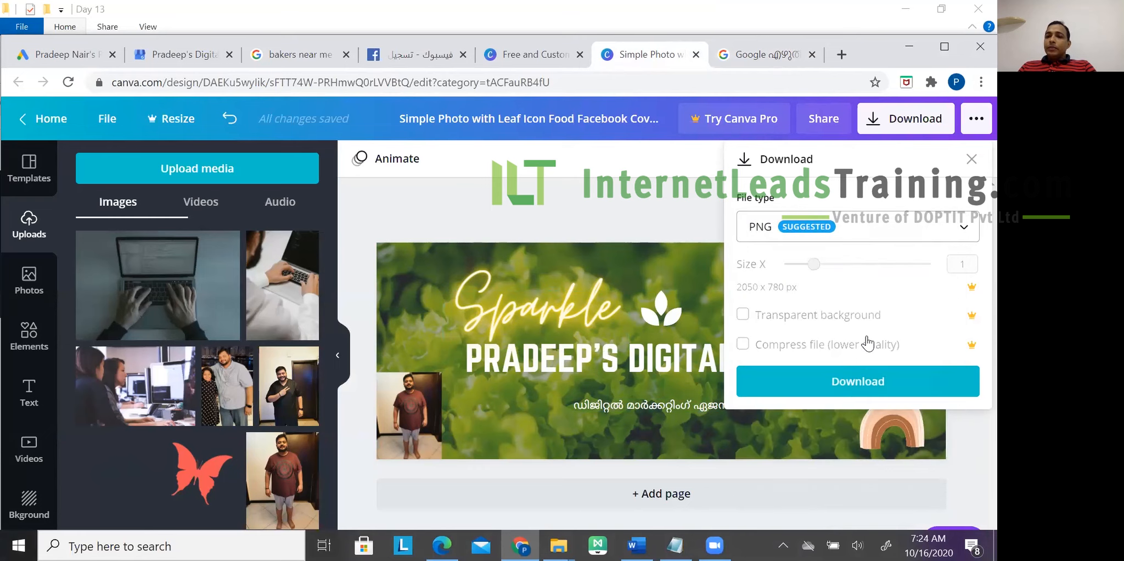
left_click(855, 377)
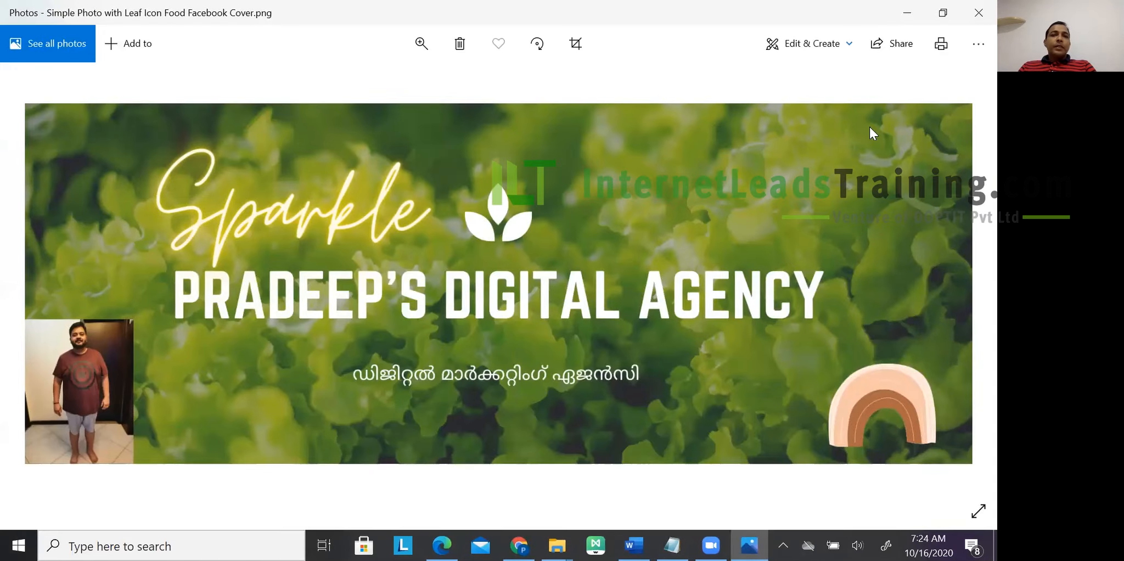
left_click(908, 13)
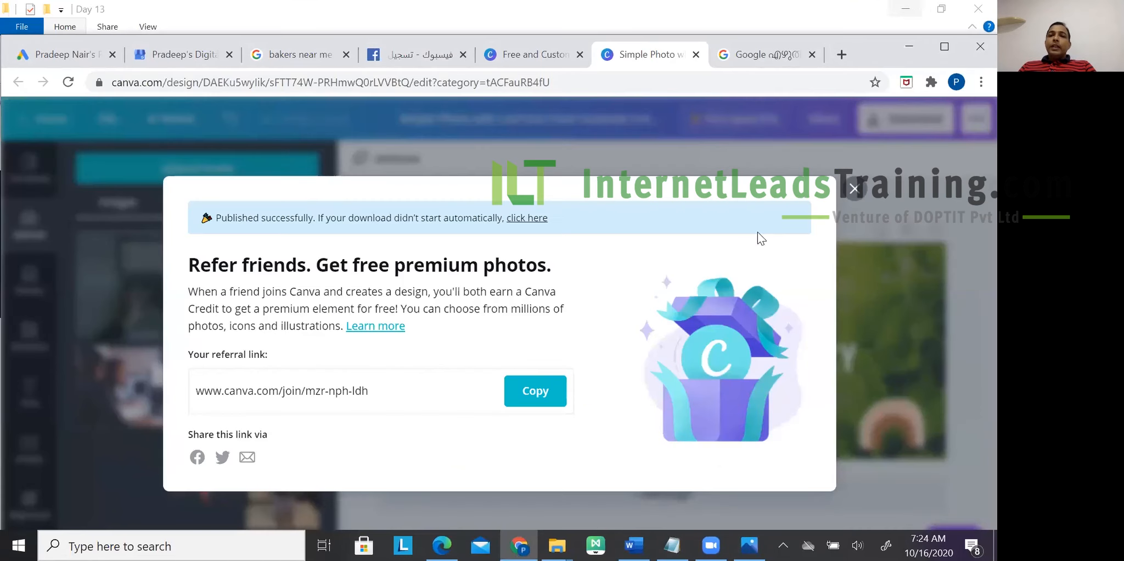
left_click(842, 194)
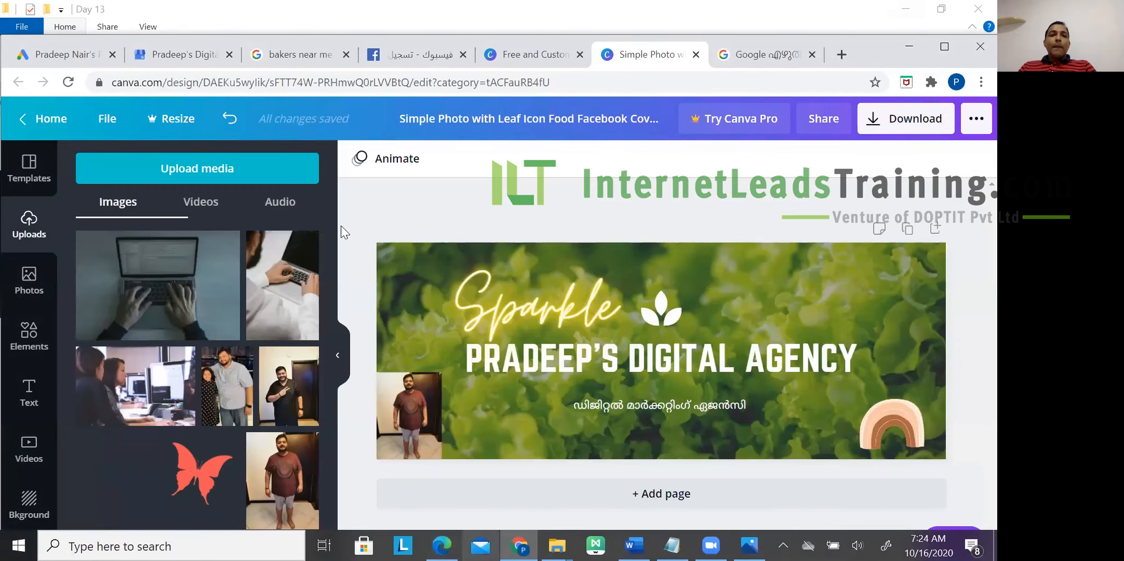
- Switch to the Facebook Page setup in Edge and upload the Canva-made PNG from Downloads as the cover photo
key("alt+Tab")
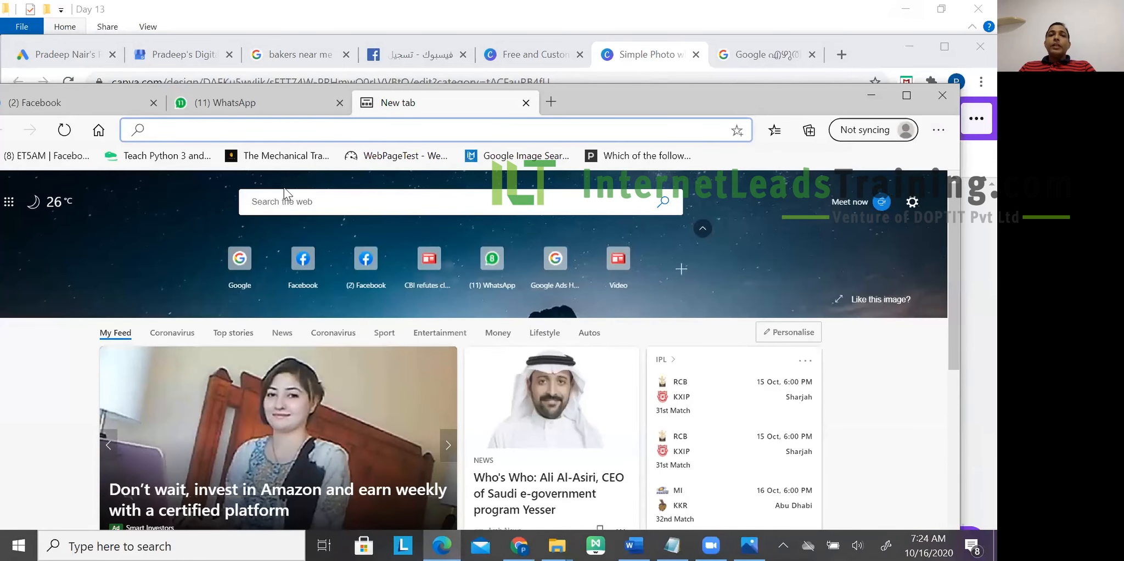
key("ctrl+Tab")
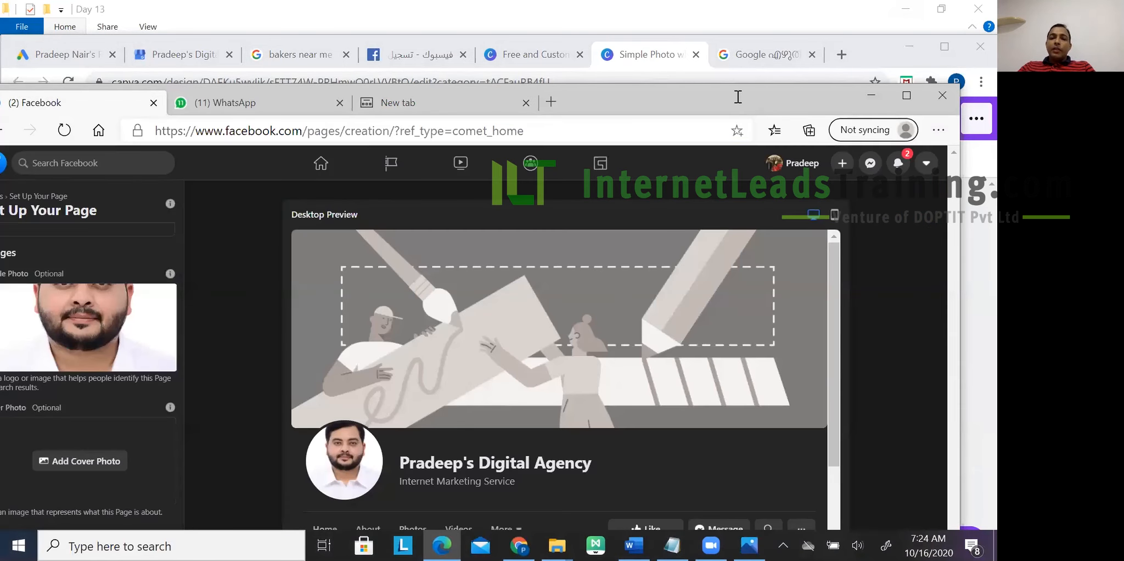
left_click_drag(695, 117, 748, 50)
left_click(157, 389)
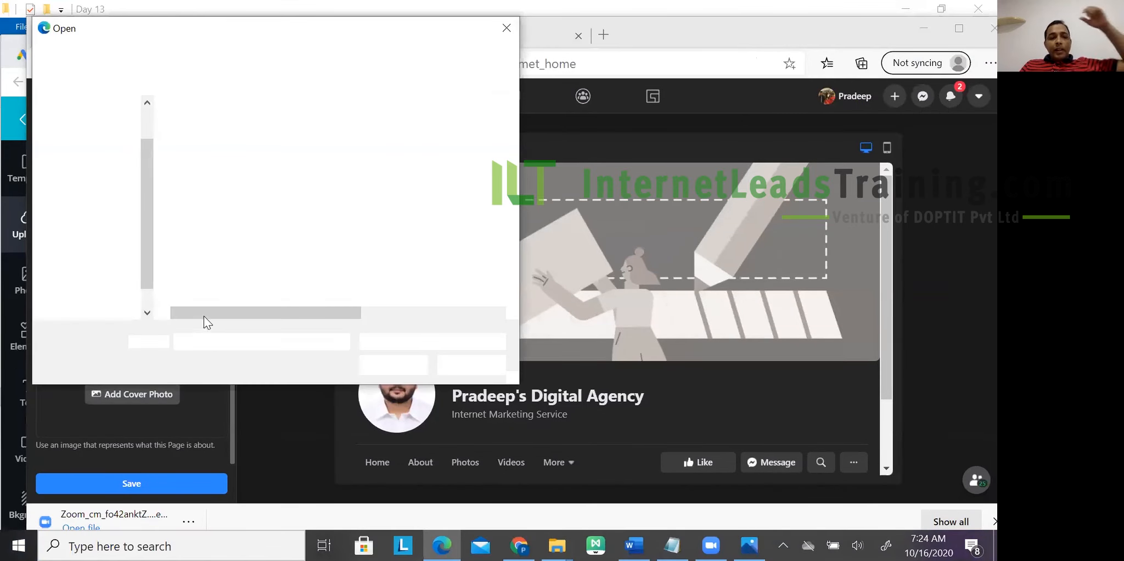
left_click(93, 104)
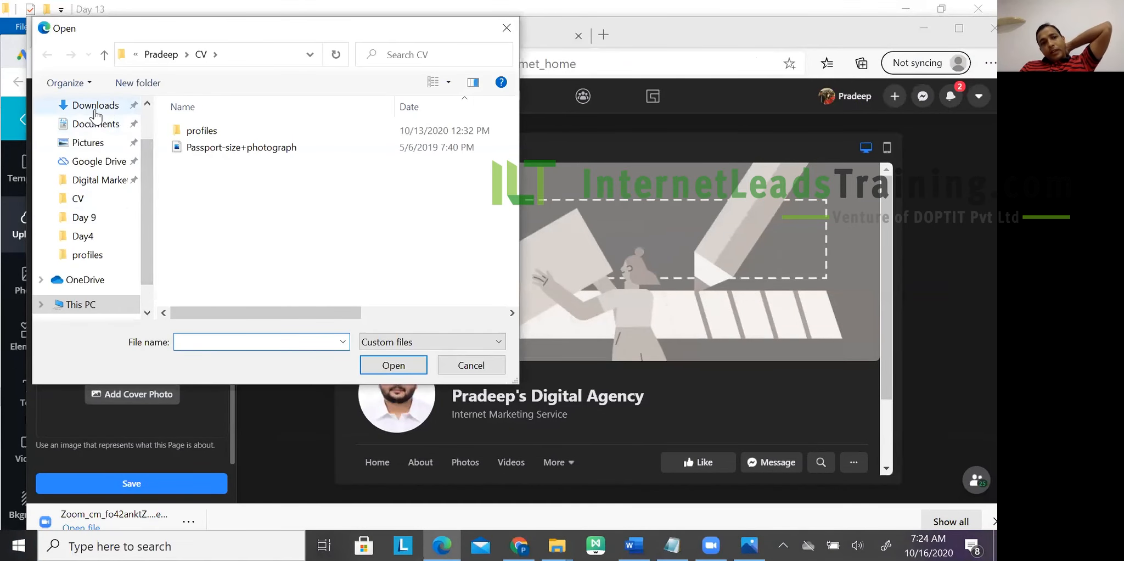
double_click(196, 148)
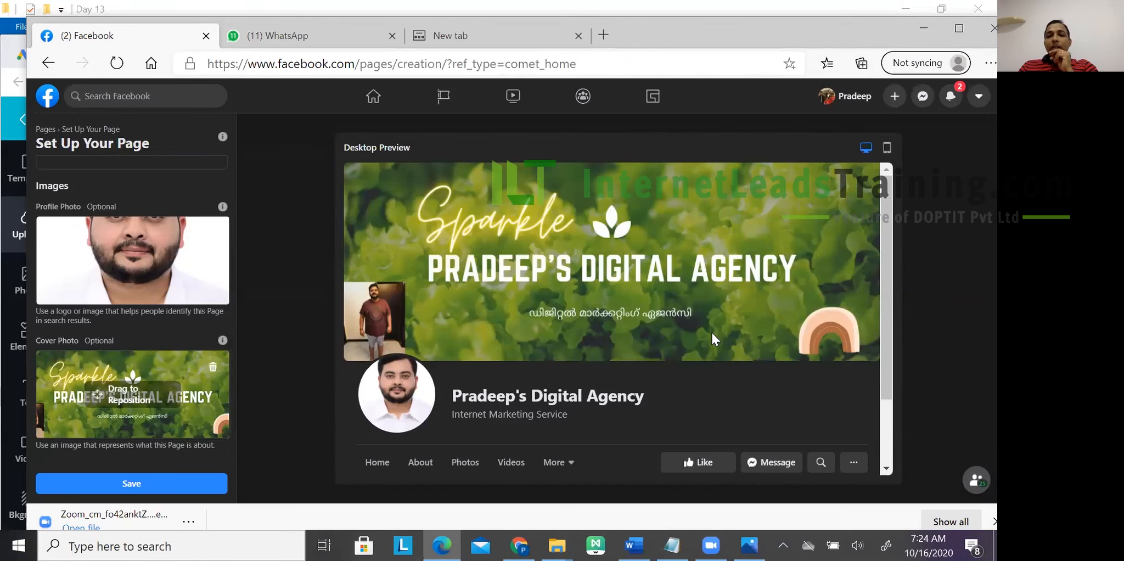
- Check the desktop preview of the new Page and save its profile and cover photos
scroll(707, 326, "down", 2)
scroll(707, 326, "up", 2)
left_click(155, 487)
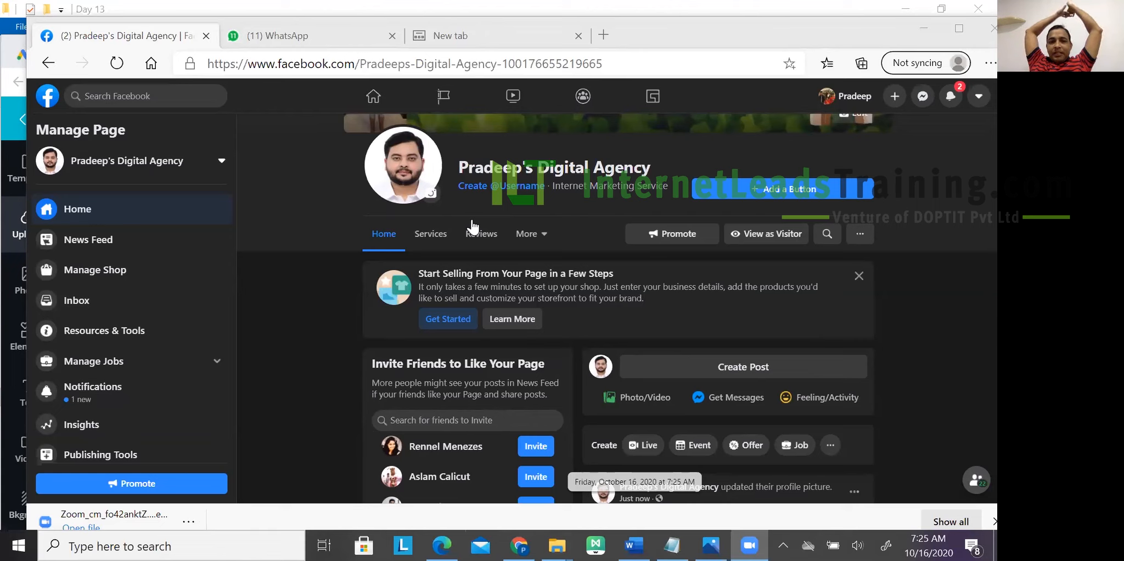
left_click(301, 336)
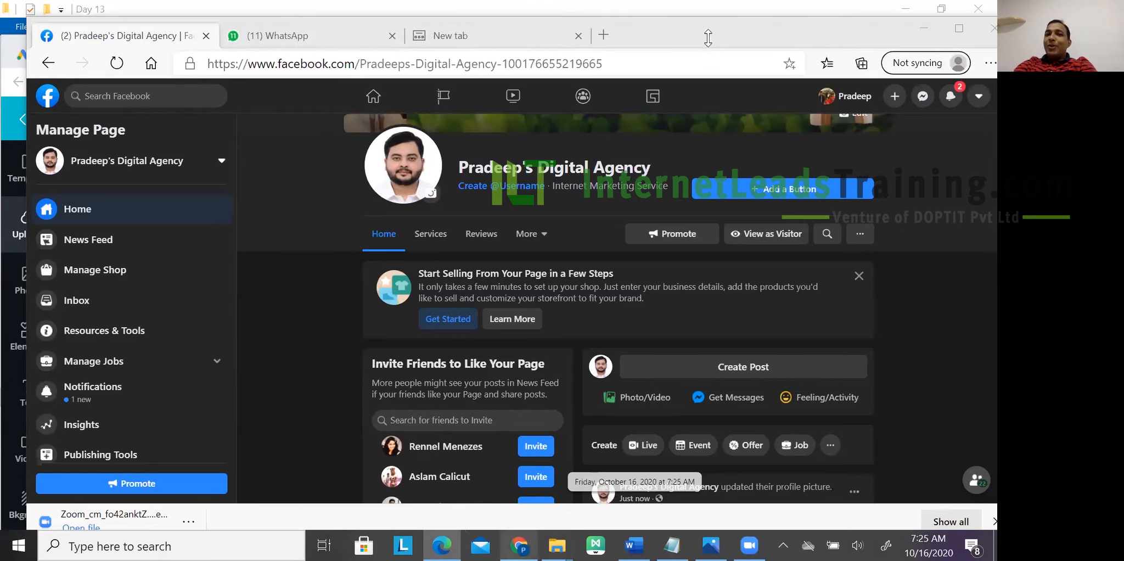
- Switch back to Chrome, maximize the window and open remove.bg in a new tab
key("alt+Tab")
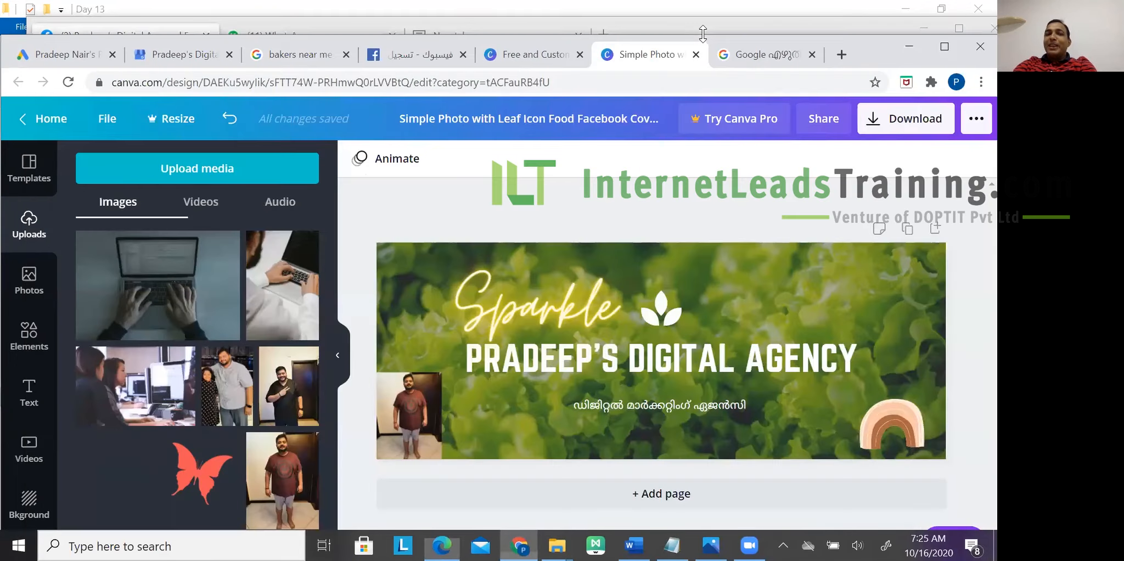
double_click(716, 72)
key("ctrl+t")
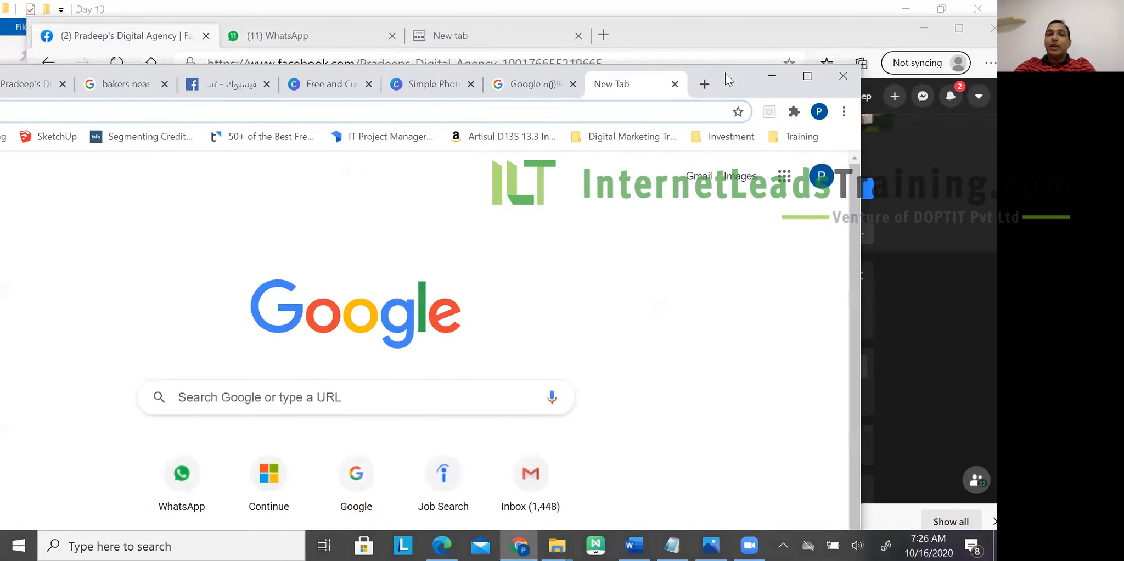
double_click(726, 73)
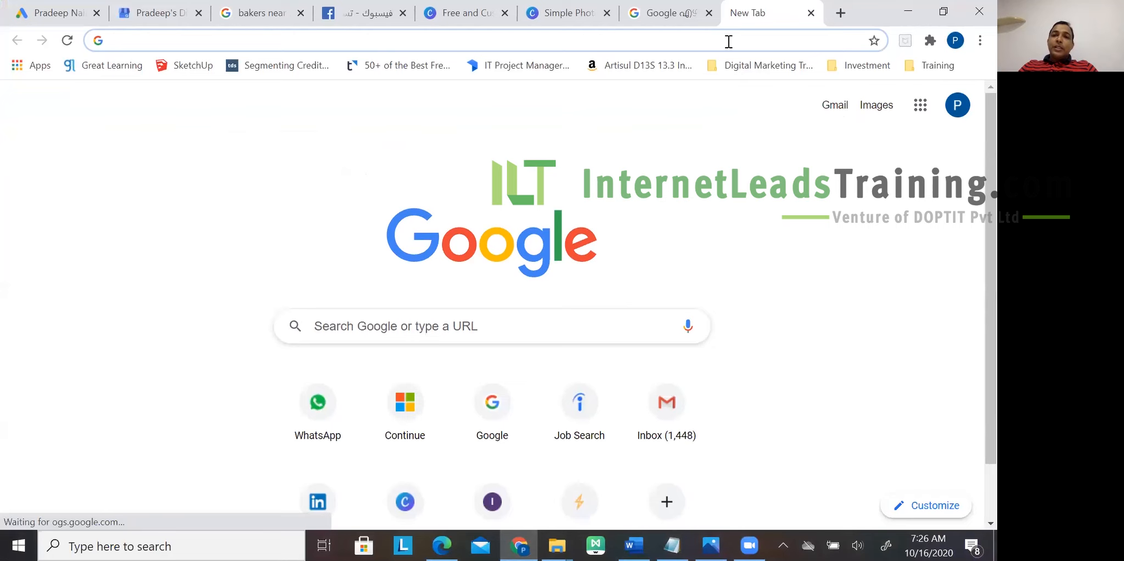
left_click(559, 41)
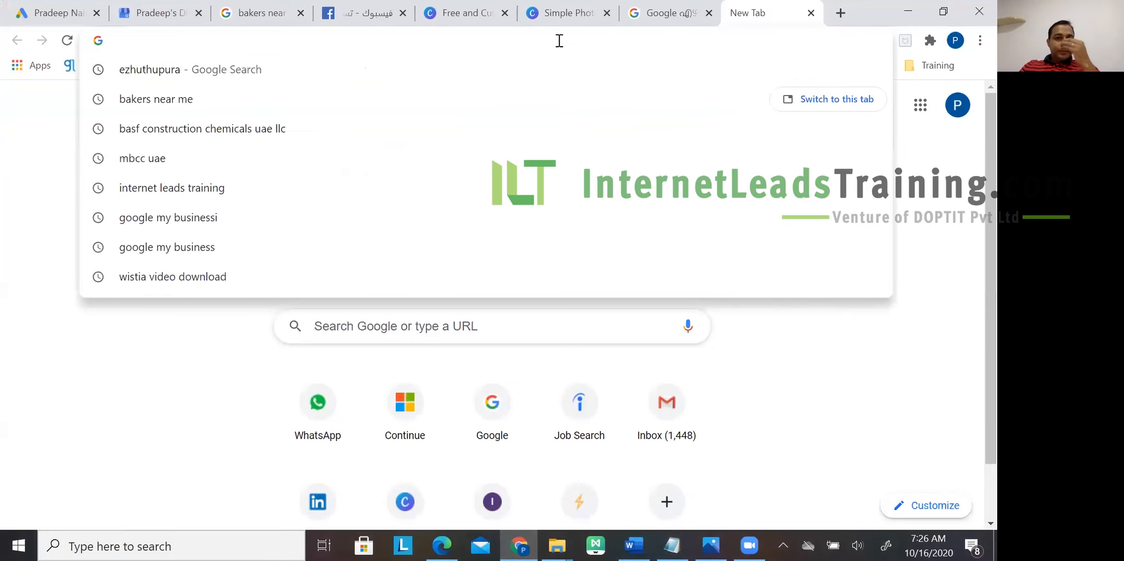
type("remove.bg")
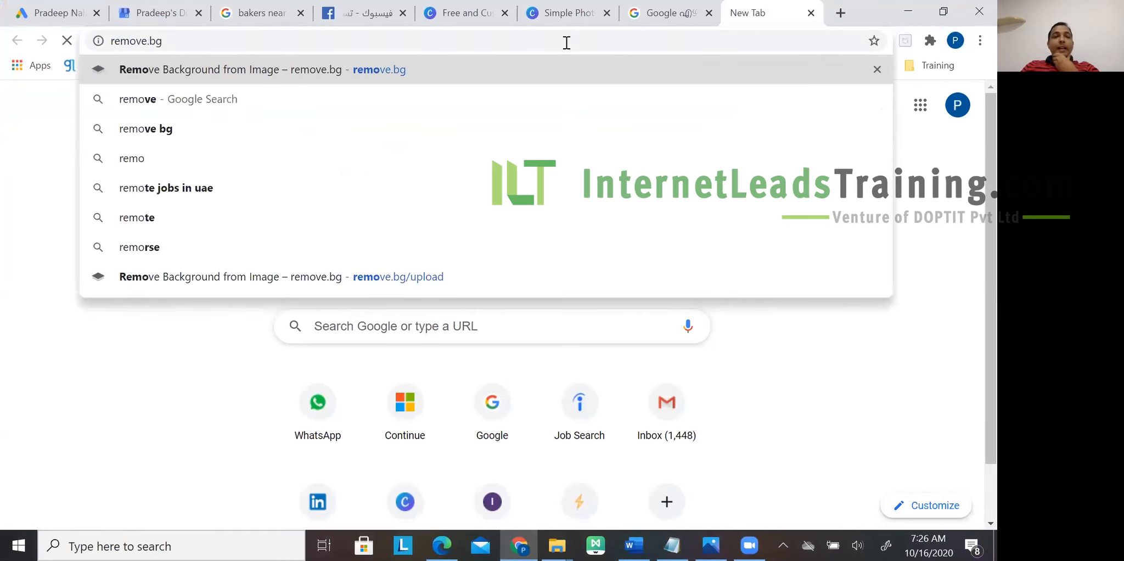
key("Return")
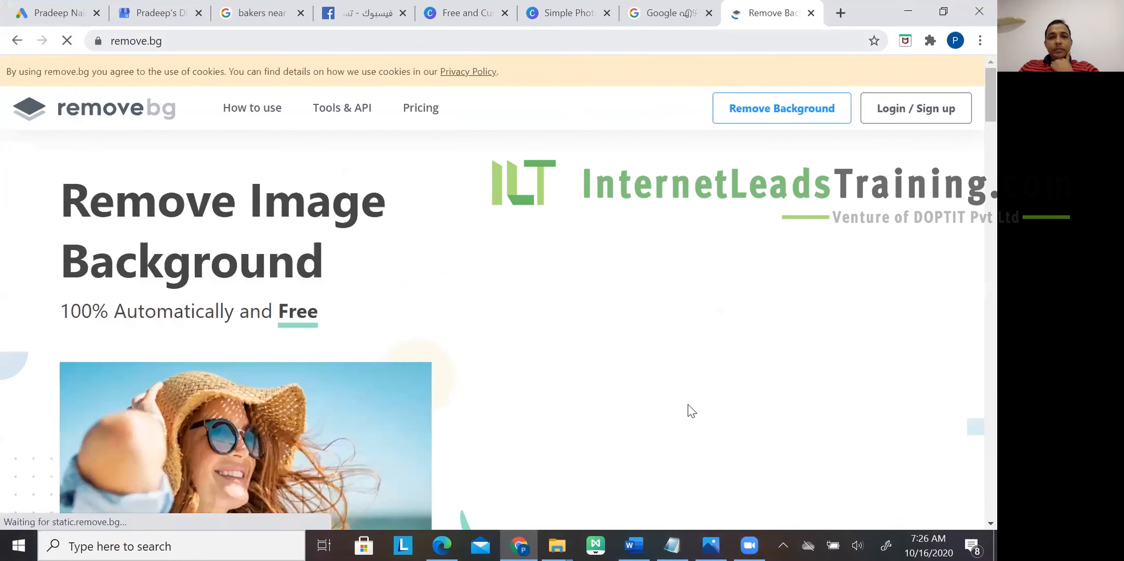
- Upload the WhatsApp portrait of the girl in a white shirt from Downloads to have its background removed
left_click(683, 433)
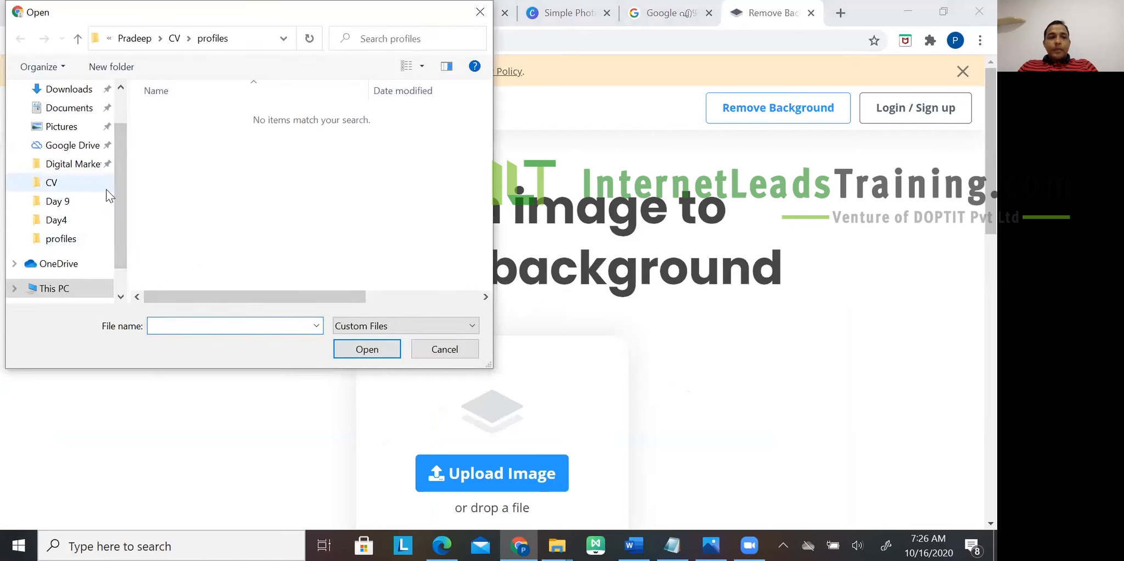
left_click_drag(119, 192, 122, 163)
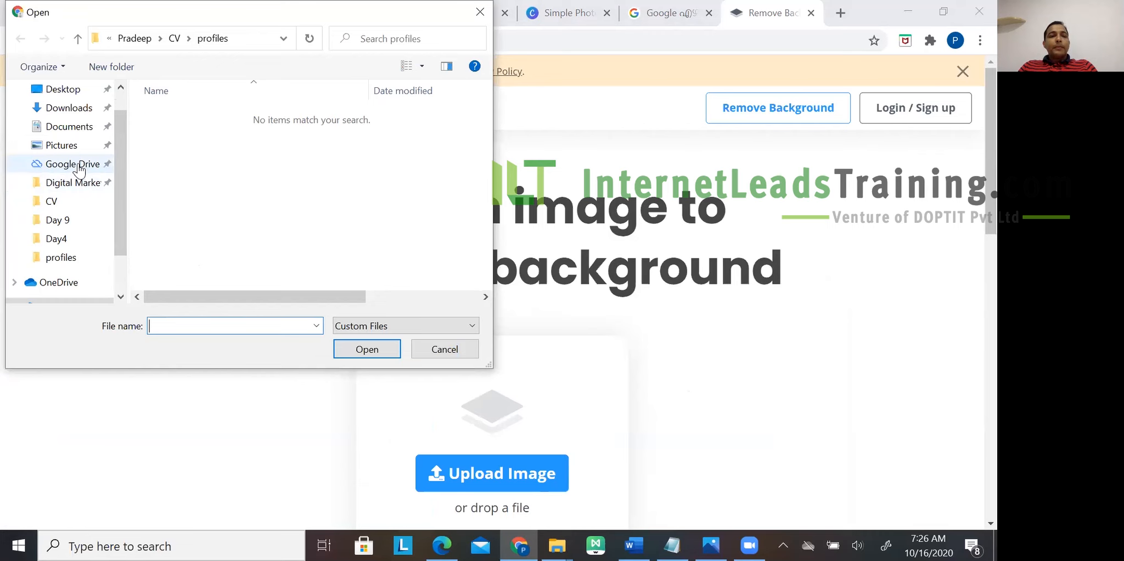
left_click(69, 110)
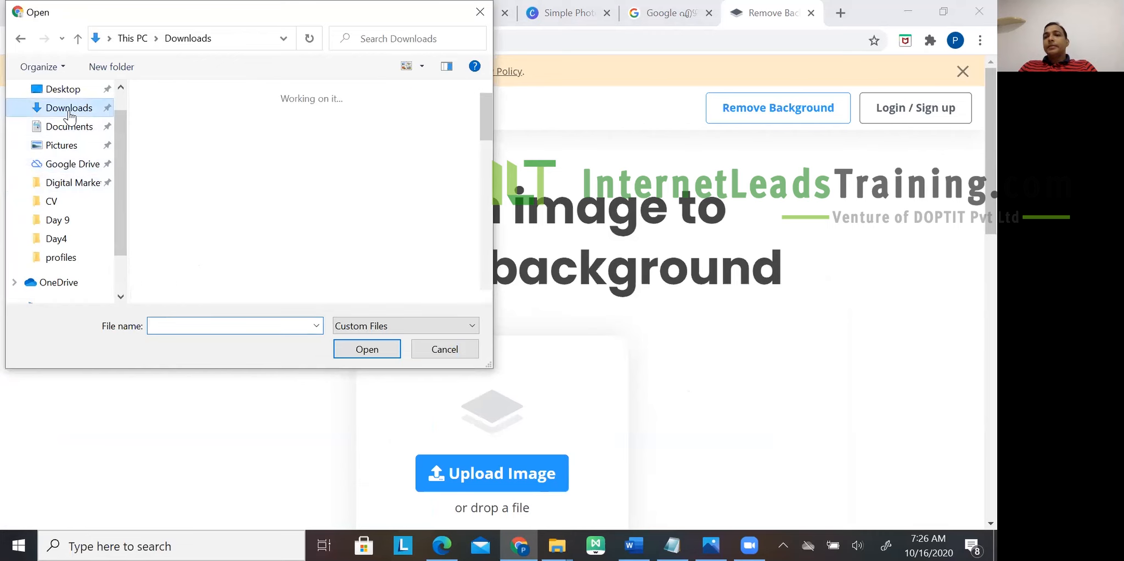
scroll(279, 176, "down", 5)
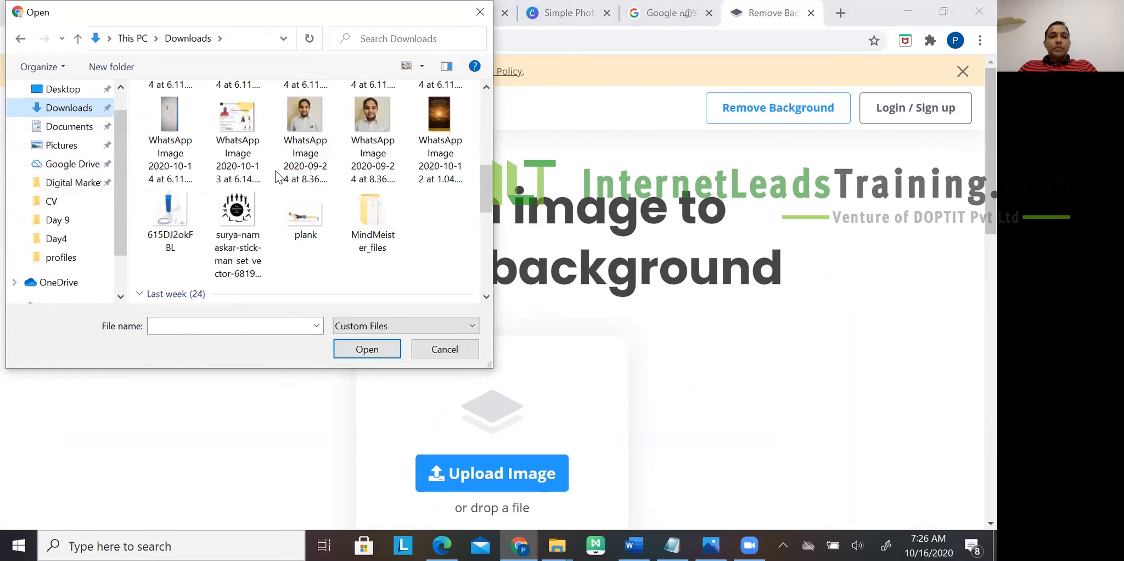
scroll(277, 175, "up", 5)
scroll(276, 175, "down", 2)
left_click(318, 221)
double_click(317, 221)
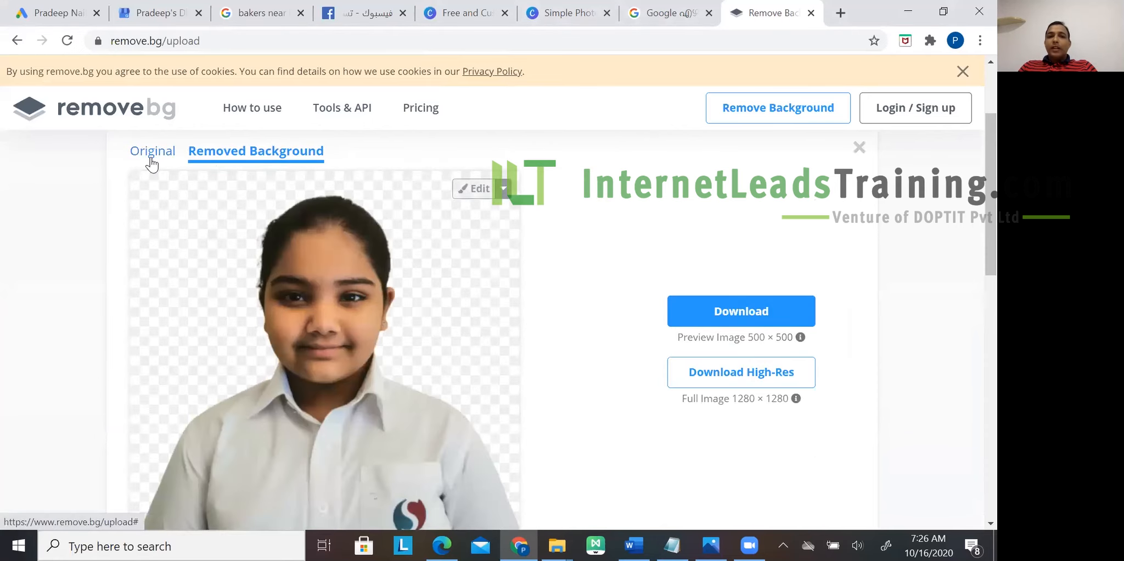
- Compare the original portrait with the background-removed version and review the full-image 1280 × 1280 download terms
left_click(152, 160)
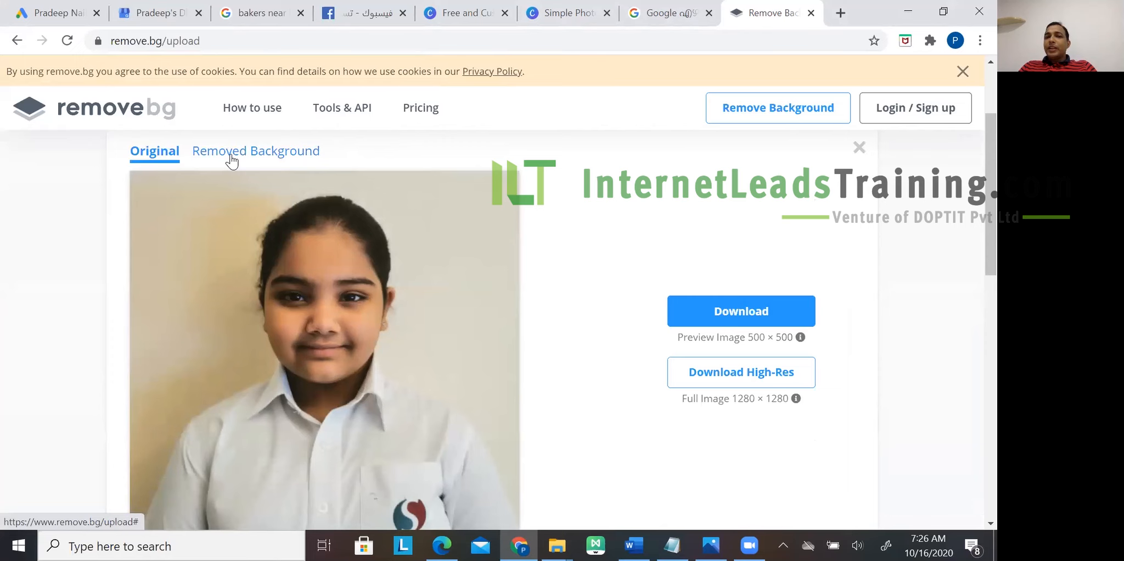
left_click(232, 161)
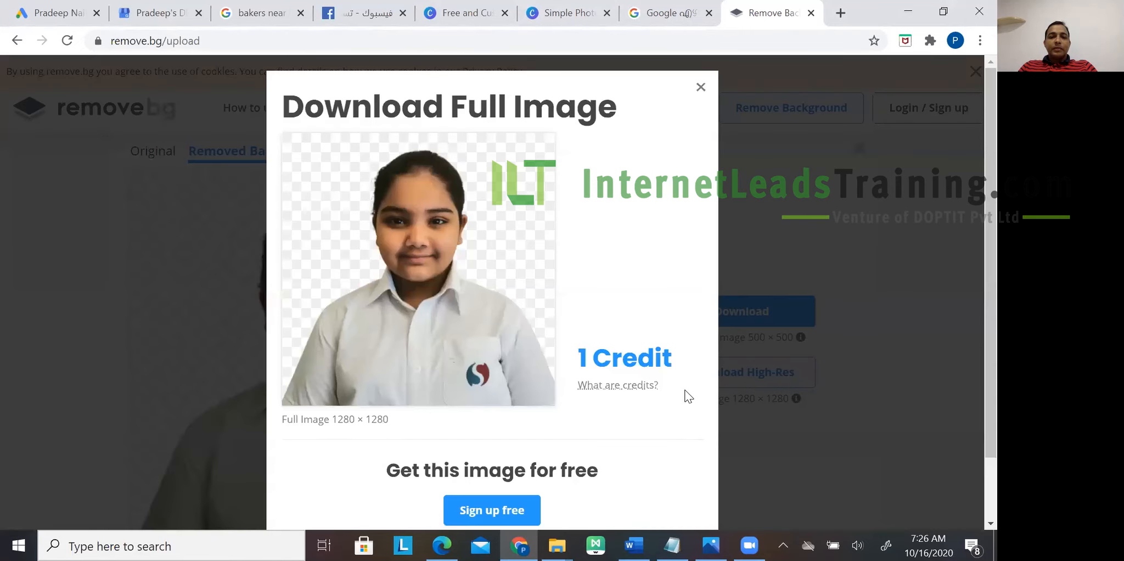
scroll(702, 247, "down", 2)
scroll(716, 99, "up", 2)
left_click(700, 86)
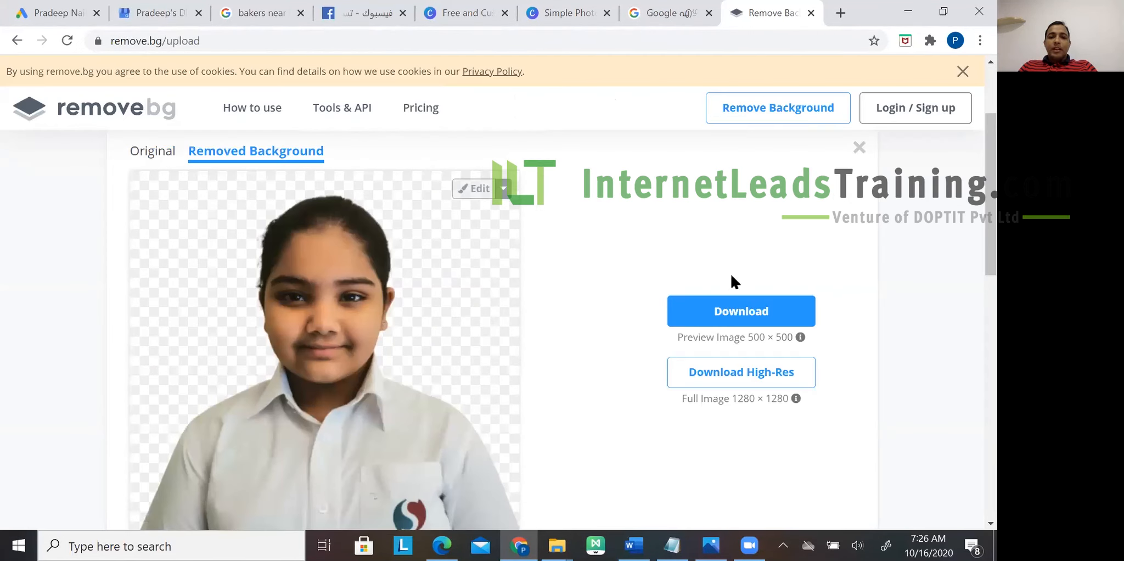
- Download the 500 × 500 preview image of the portrait with its background removed
left_click(720, 310)
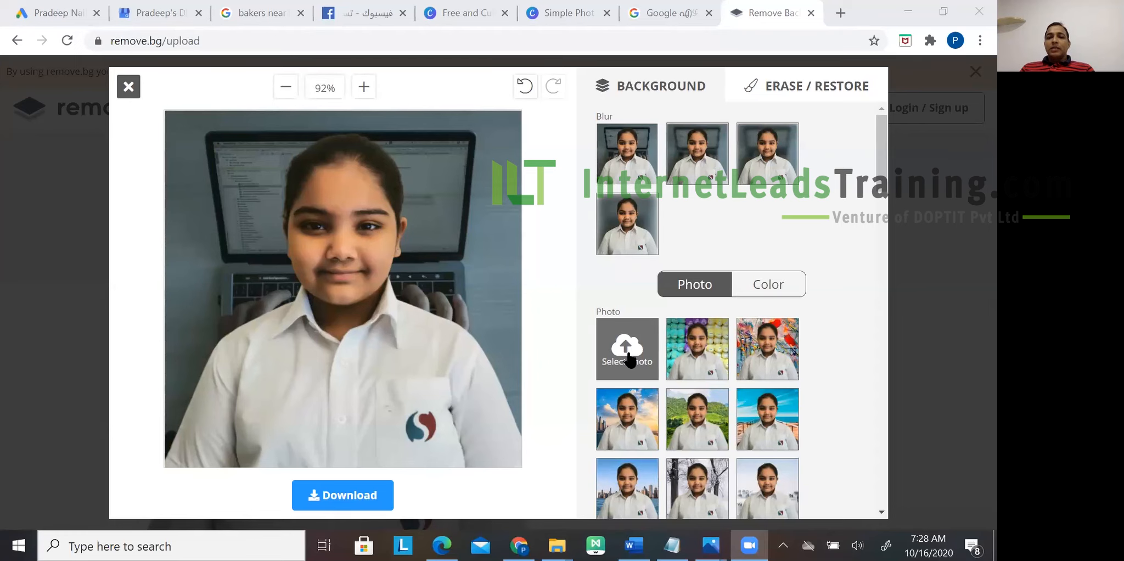
- Replace the portrait's background with the pexels startup stock photo from Downloads
left_click(628, 356)
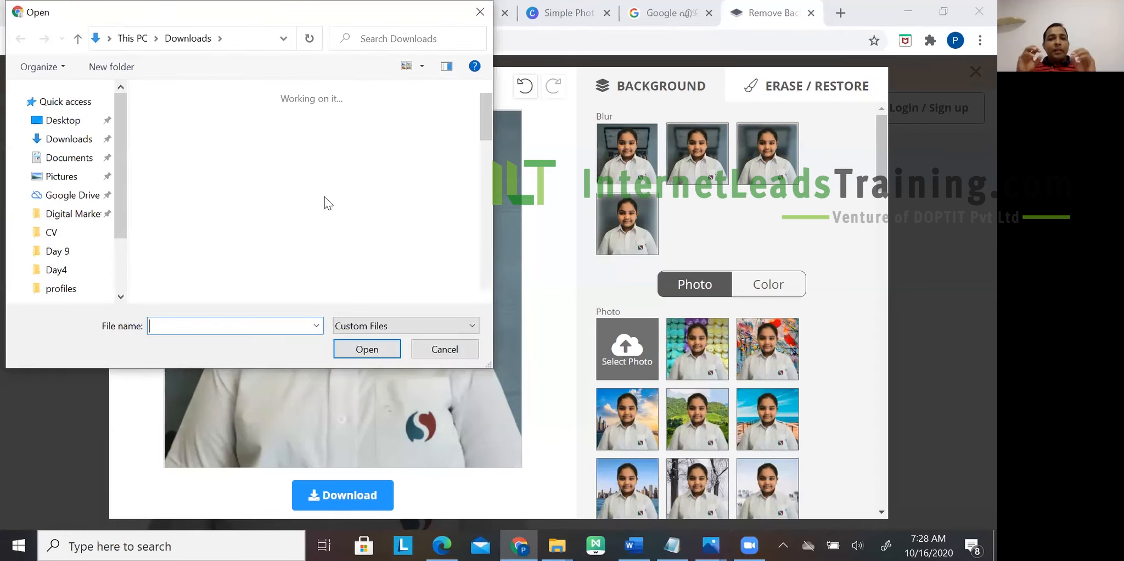
scroll(401, 192, "down", 1)
scroll(467, 206, "down", 8)
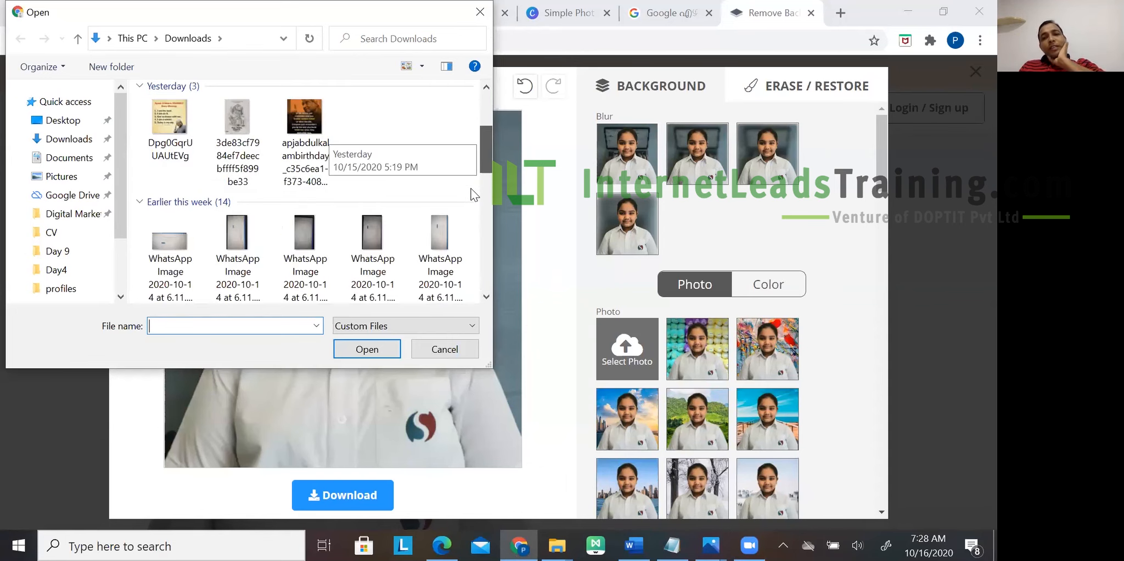
scroll(462, 221, "down", 5)
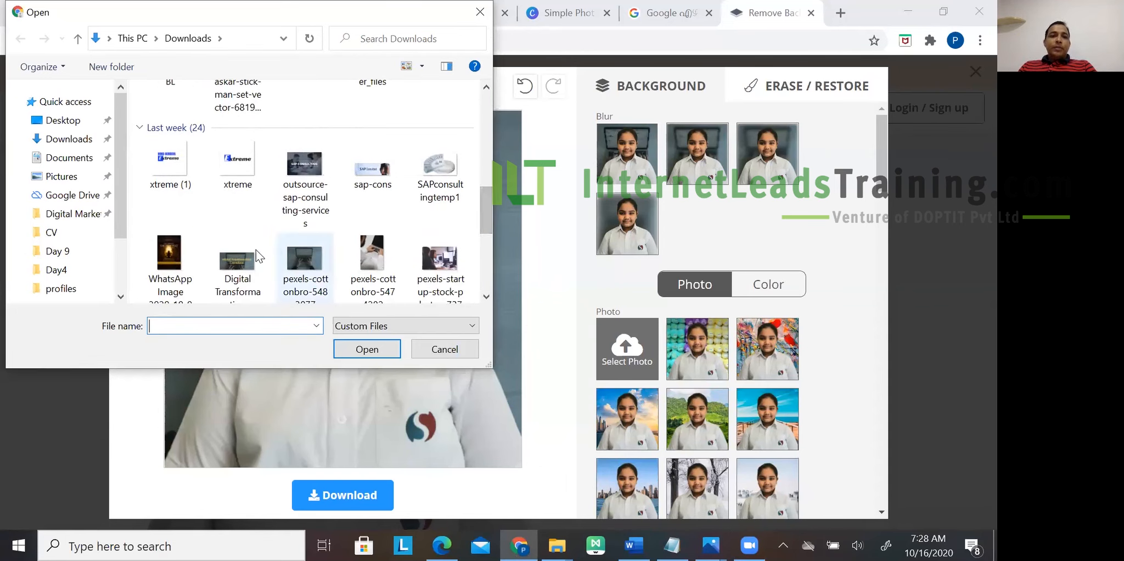
left_click(426, 260)
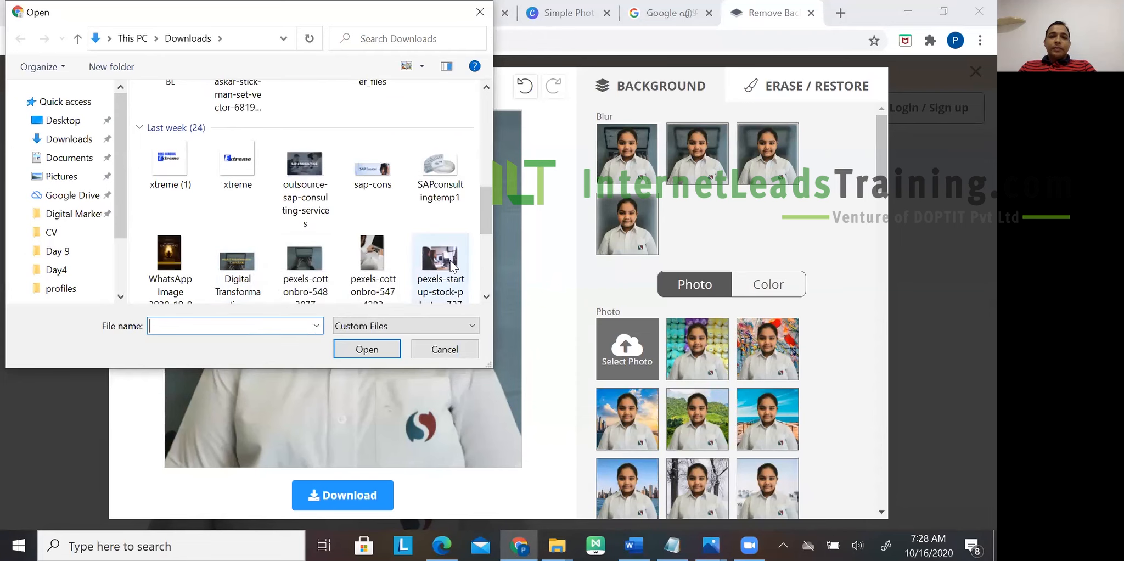
left_click(367, 350)
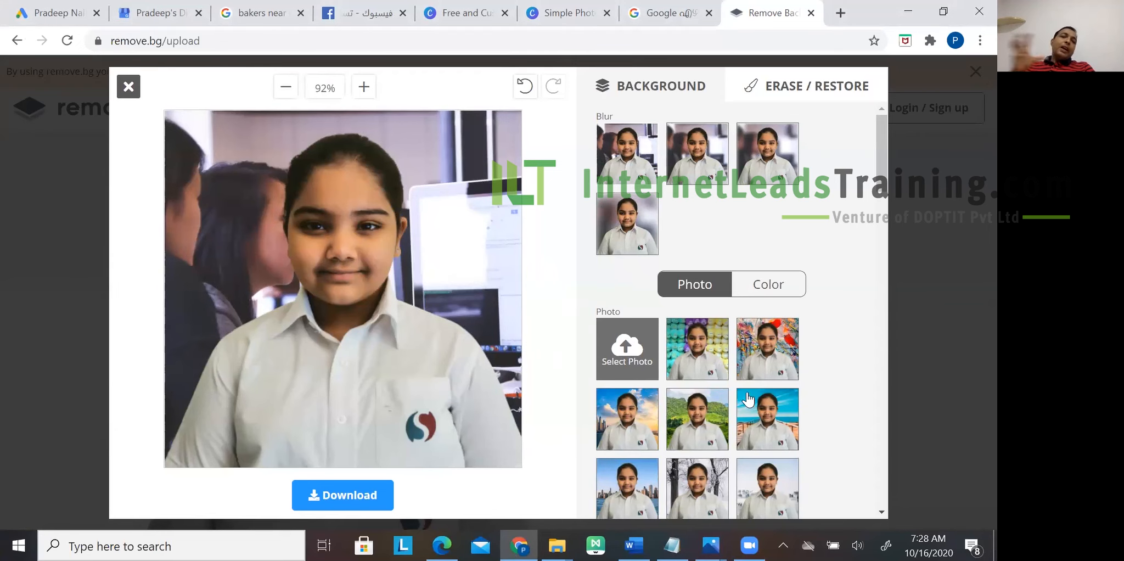
scroll(749, 378, "down", 3)
scroll(752, 379, "down", 3)
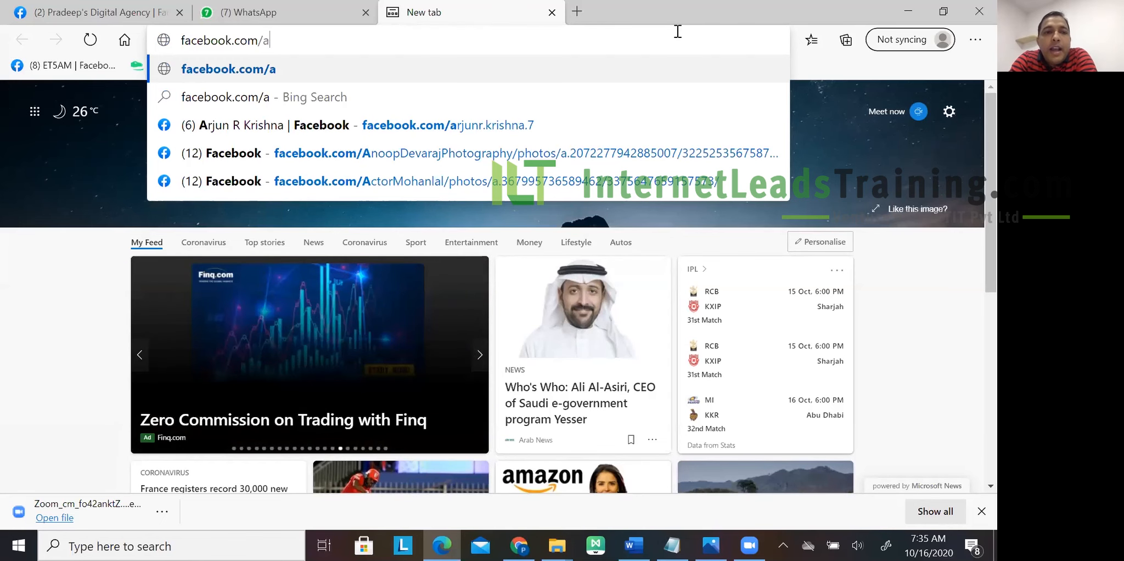
- Load facebook.com/adsmanager in the new Microsoft Edge tab
type("dsmanag")
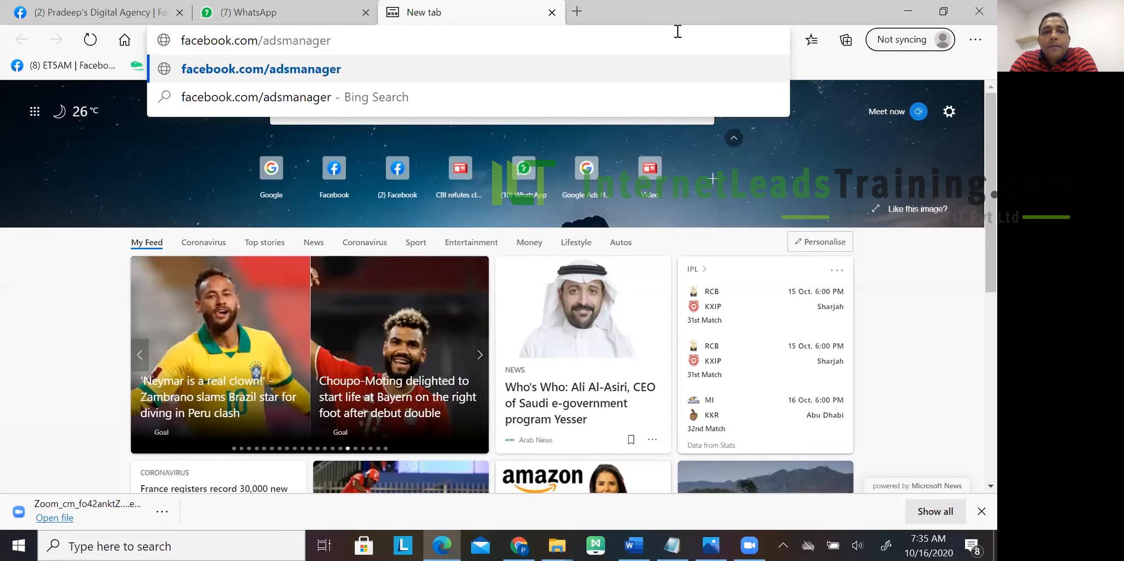
type("er")
key("Return")
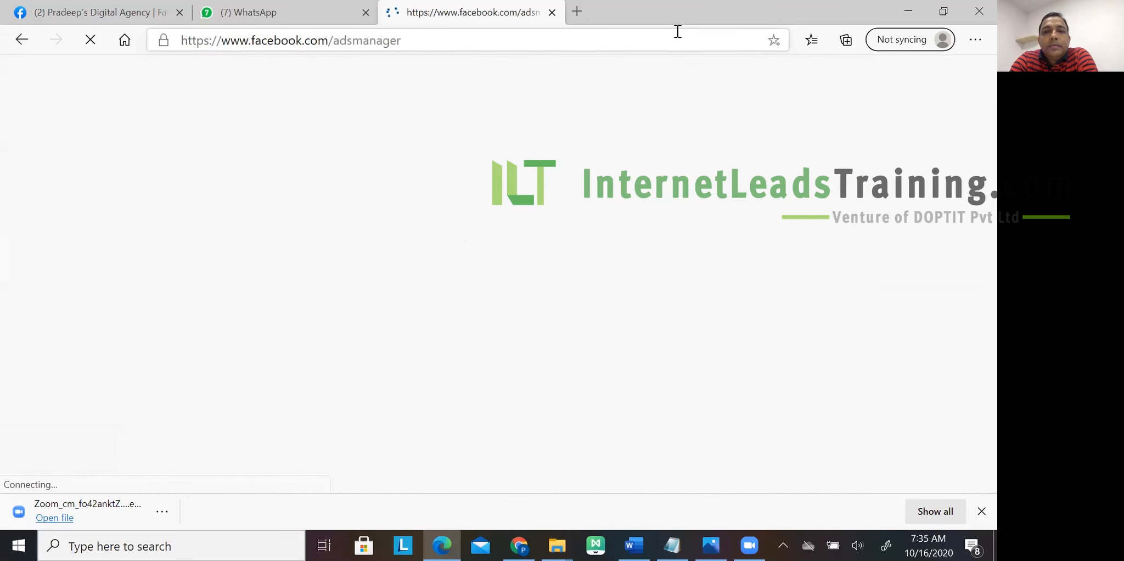
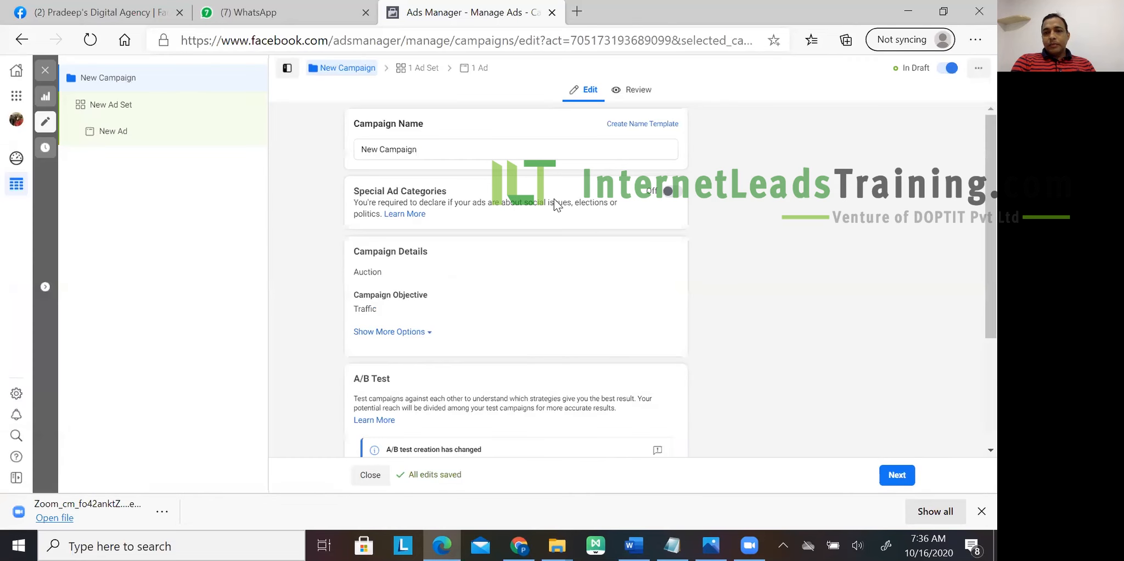
- Name the new campaign "Digital Marketing Training"
left_click(527, 157)
left_click_drag(534, 150, 290, 152)
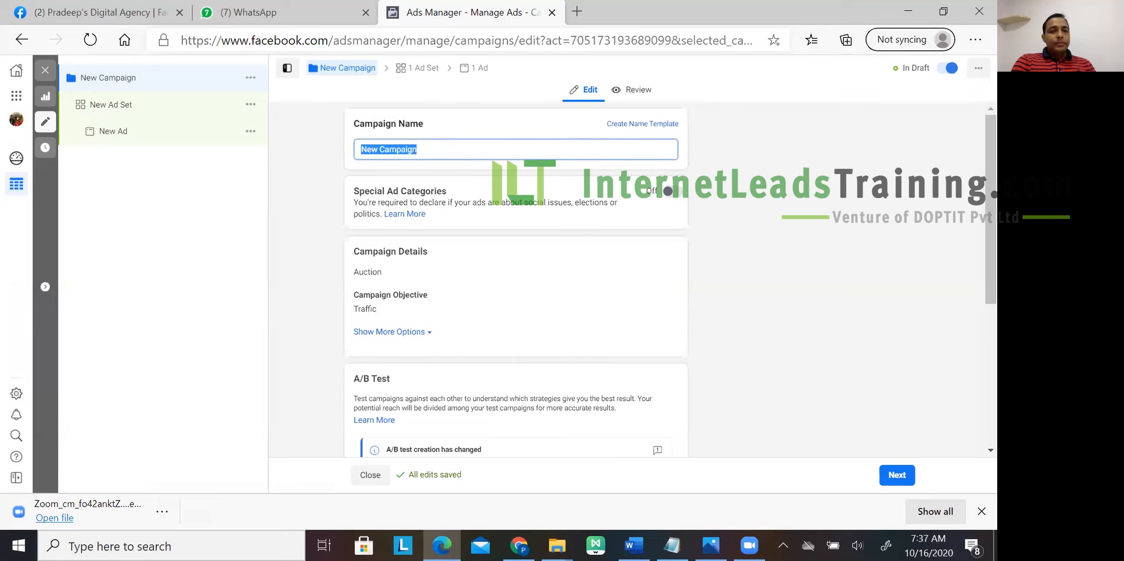
type("Digital Mar")
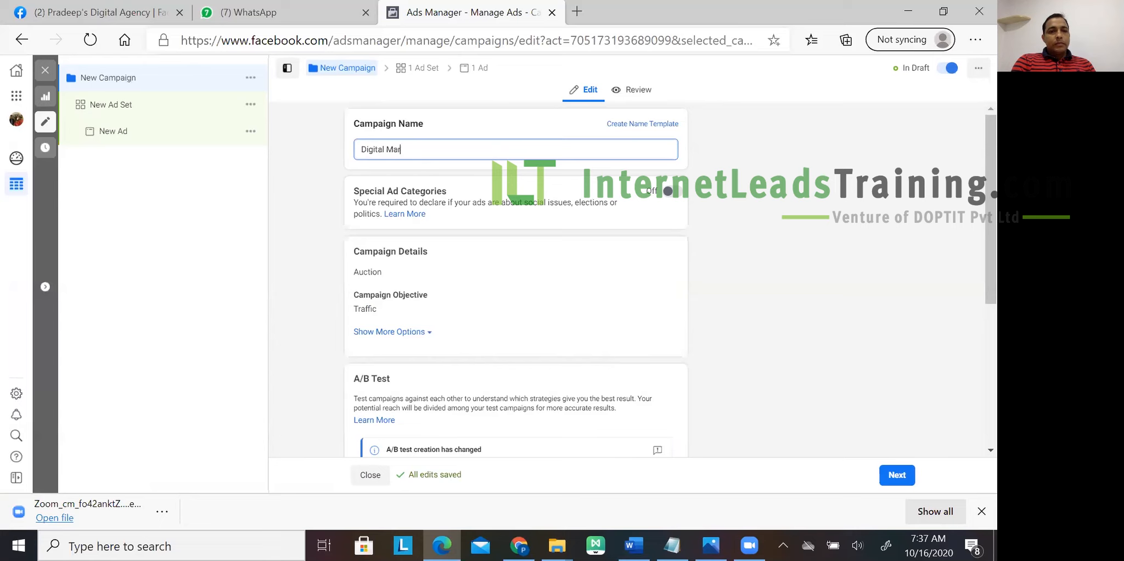
type("keting Training")
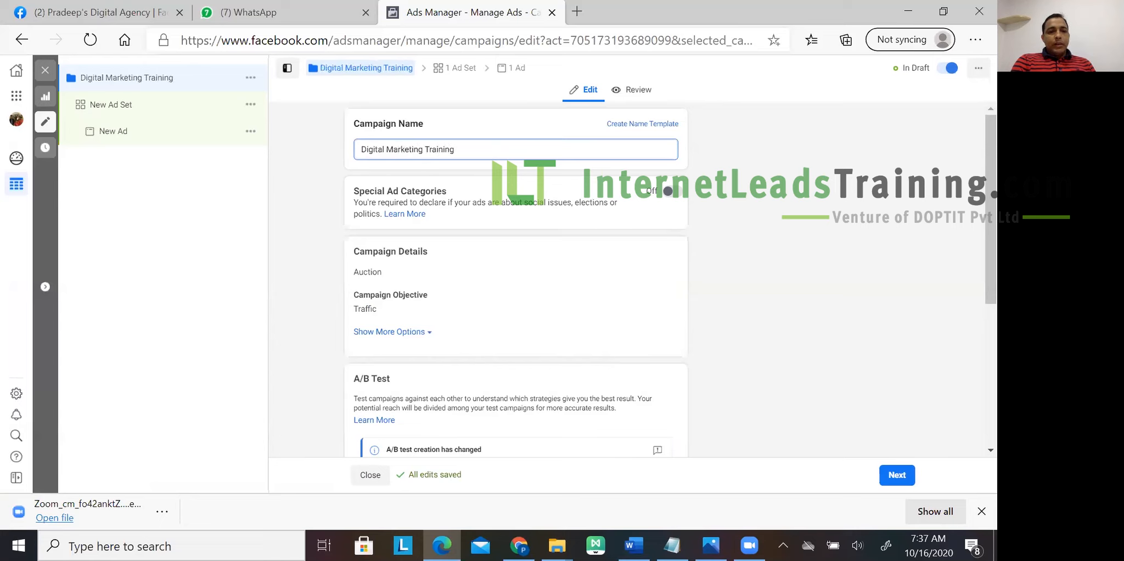
left_click(718, 271)
- Review the campaign's objective, A/B test and budget optimization settings and proceed to the ad set
scroll(718, 271, "down", 1)
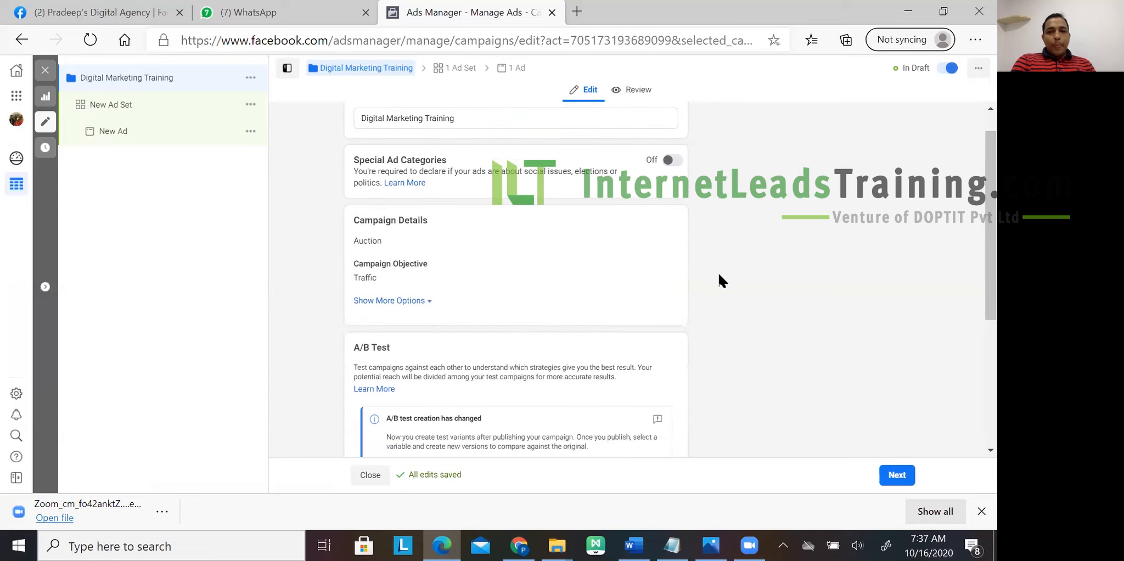
scroll(718, 281, "down", 2)
scroll(718, 273, "down", 4)
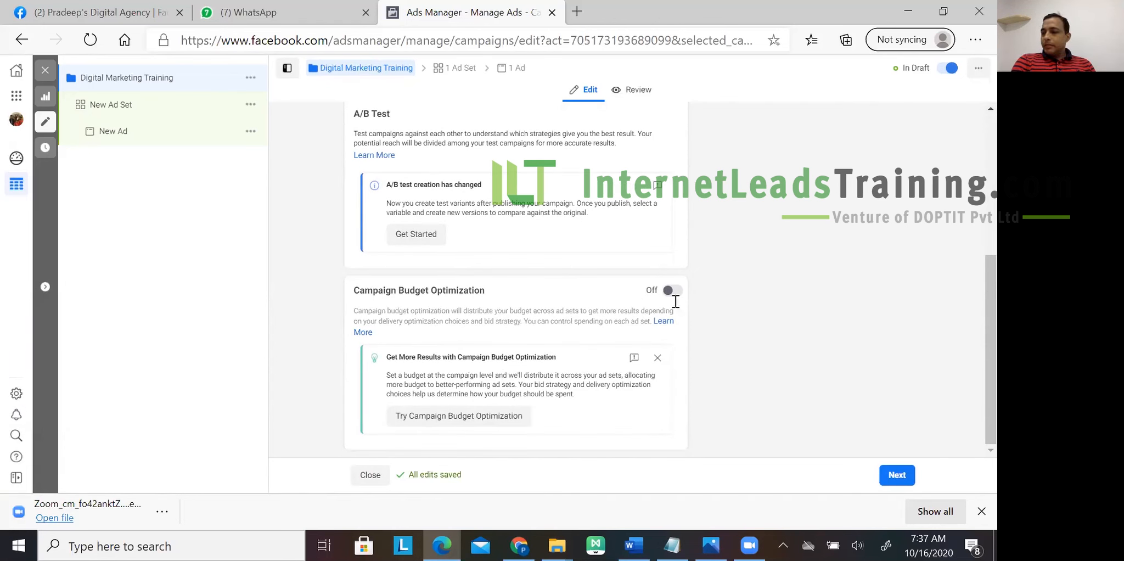
left_click(899, 472)
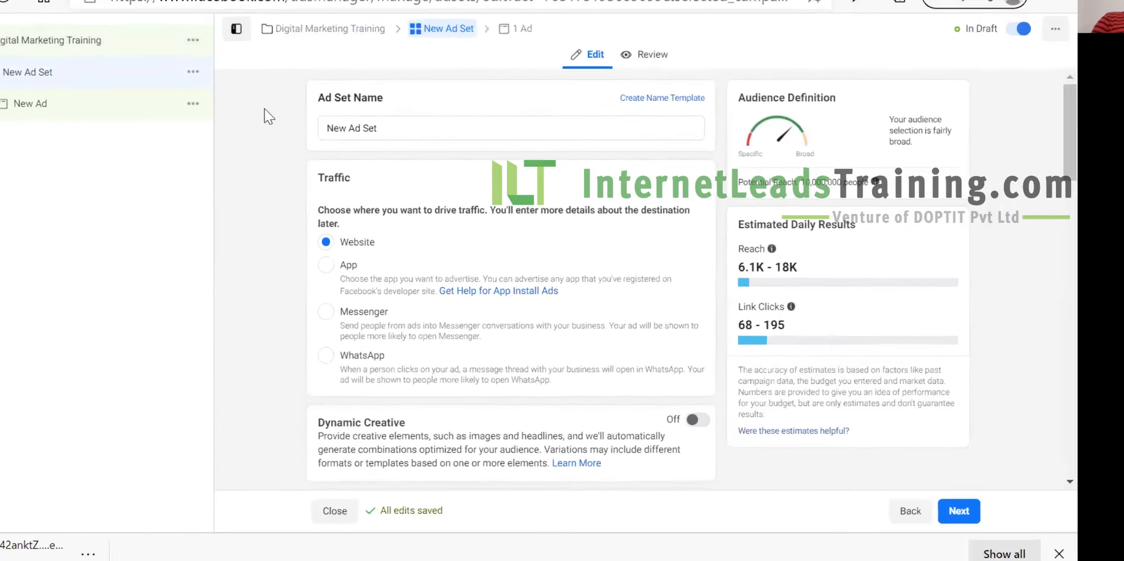
- Go through the ad set's budget, schedule and audience settings and open Detailed Targeting for editing
triple_click(543, 151)
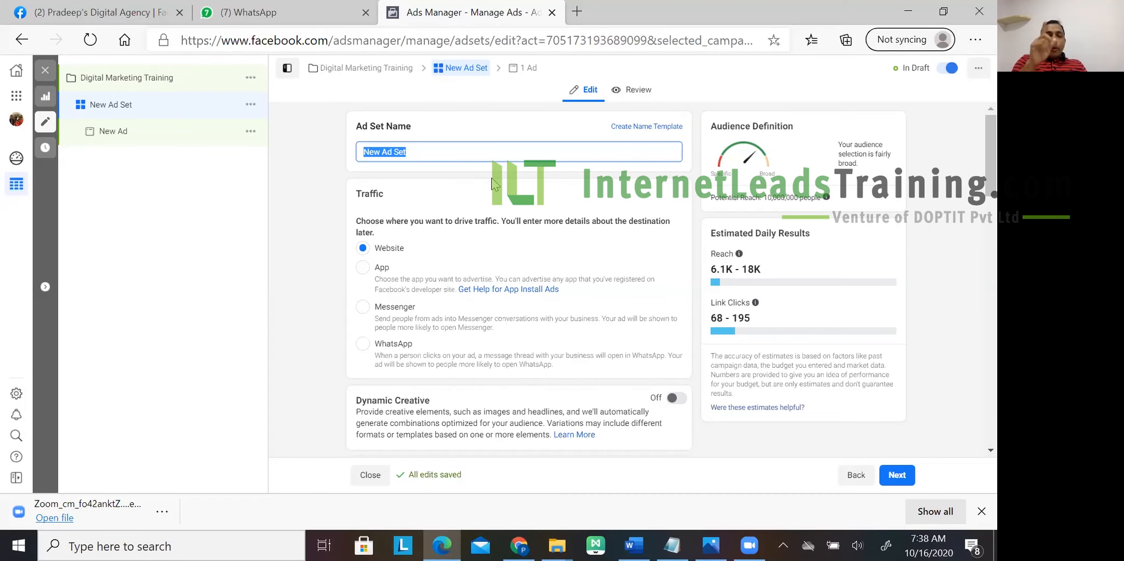
scroll(499, 198, "down", 4)
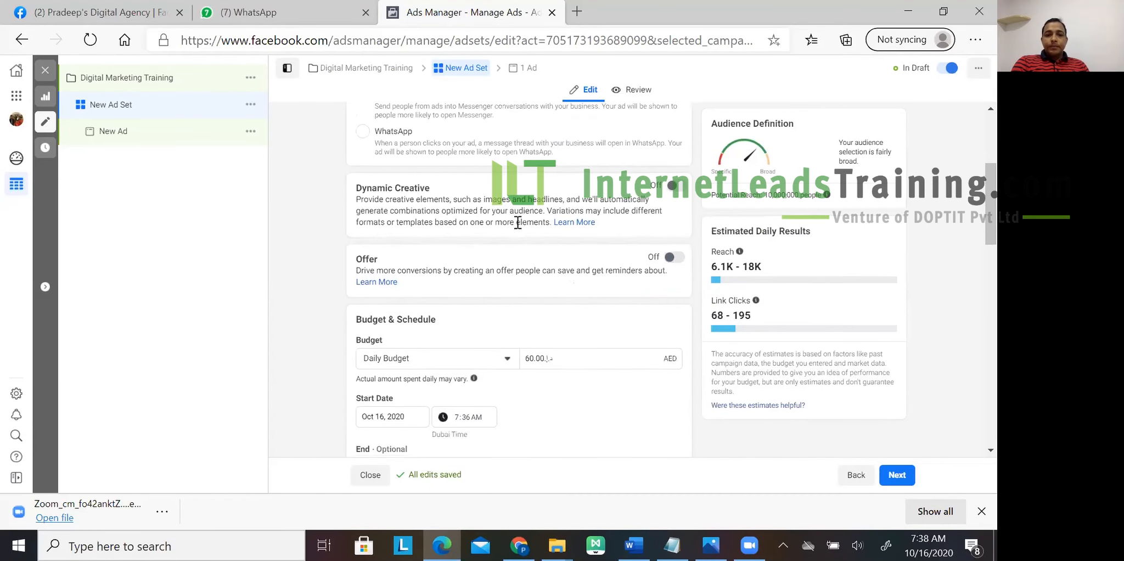
scroll(514, 225, "down", 2)
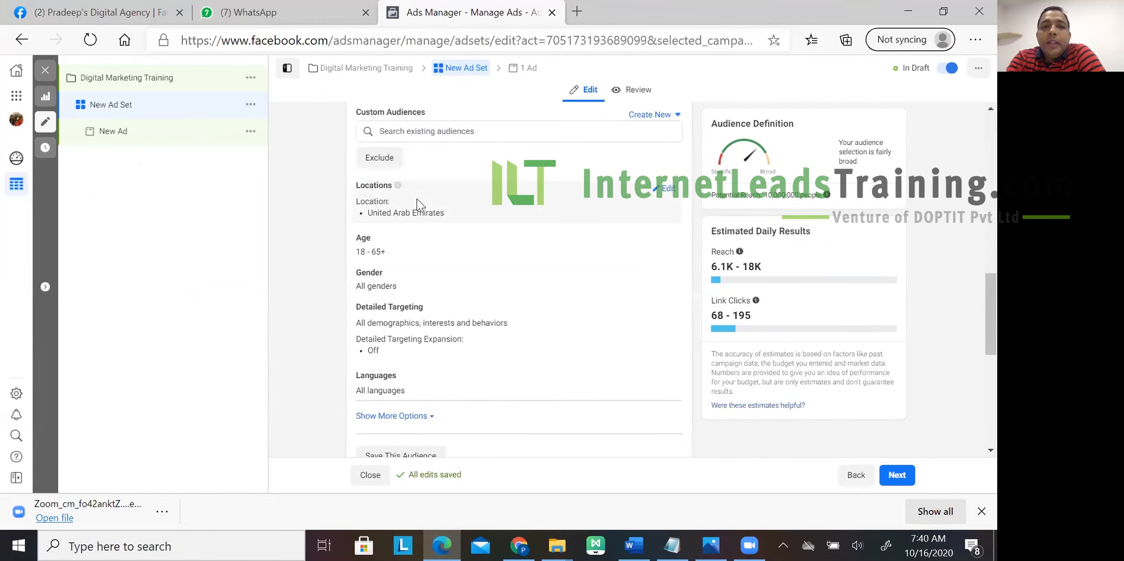
scroll(573, 257, "down", 1)
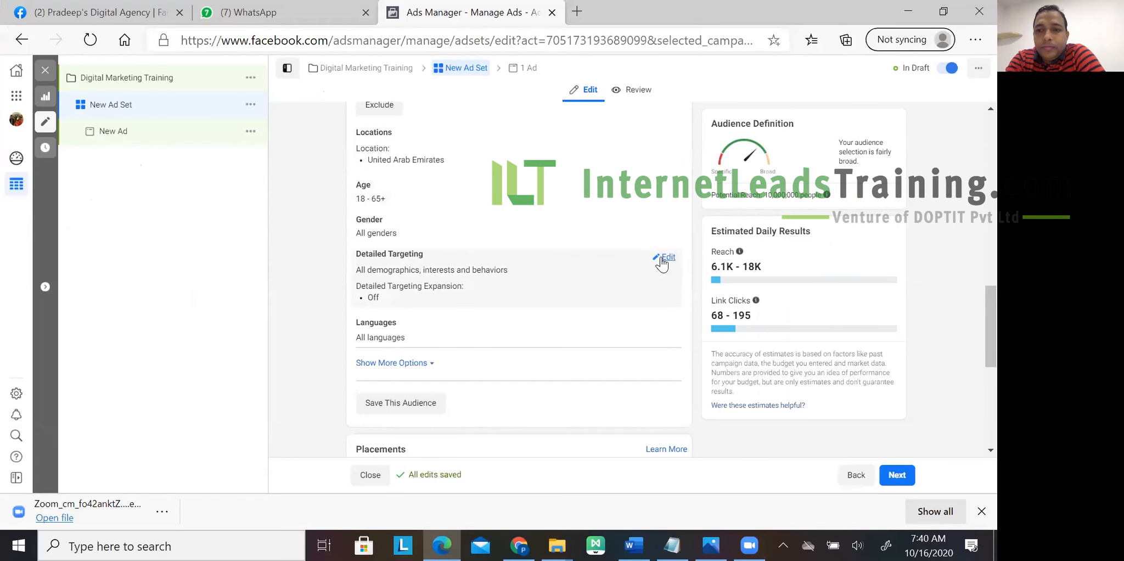
left_click(665, 258)
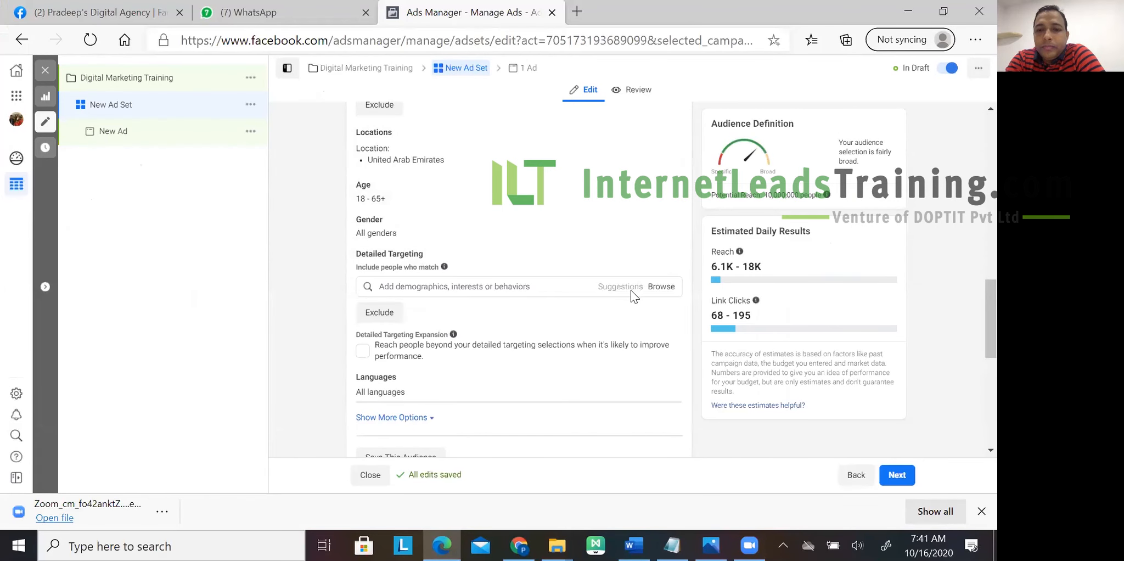
scroll(630, 290, "down", 3)
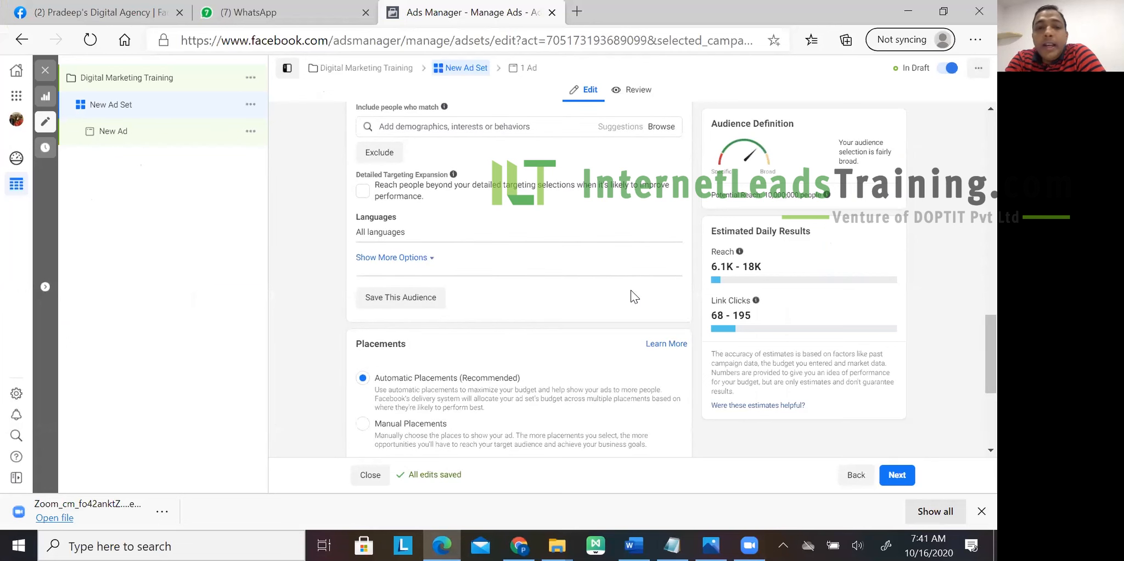
scroll(630, 289, "up", 1)
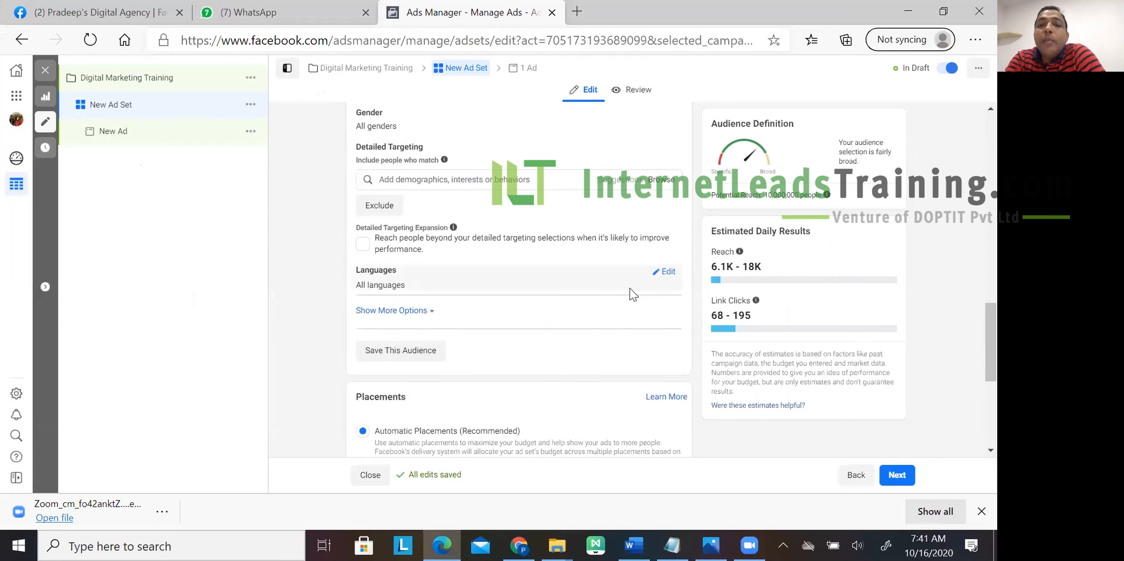
- Browse the detailed targeting categories and expand Demographics > Work > Industries
left_click(657, 186)
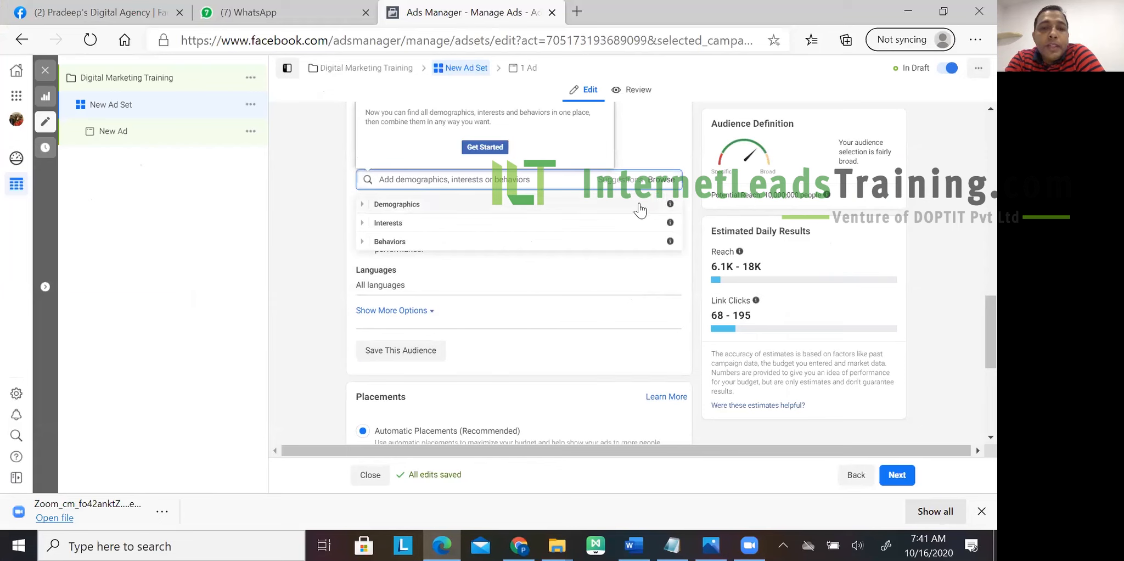
scroll(634, 213, "down", 1)
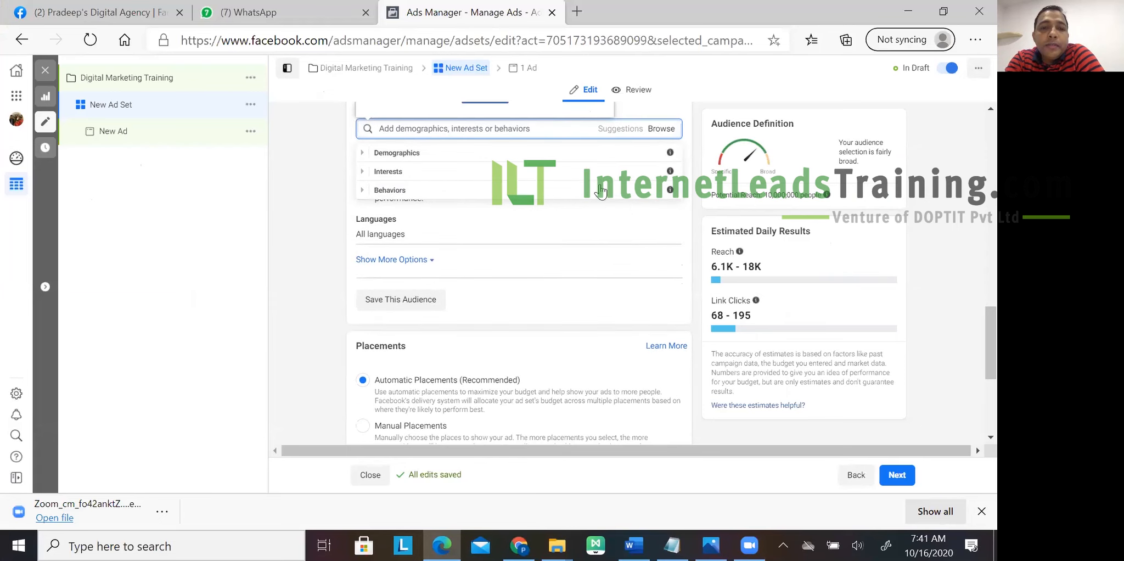
left_click(578, 156)
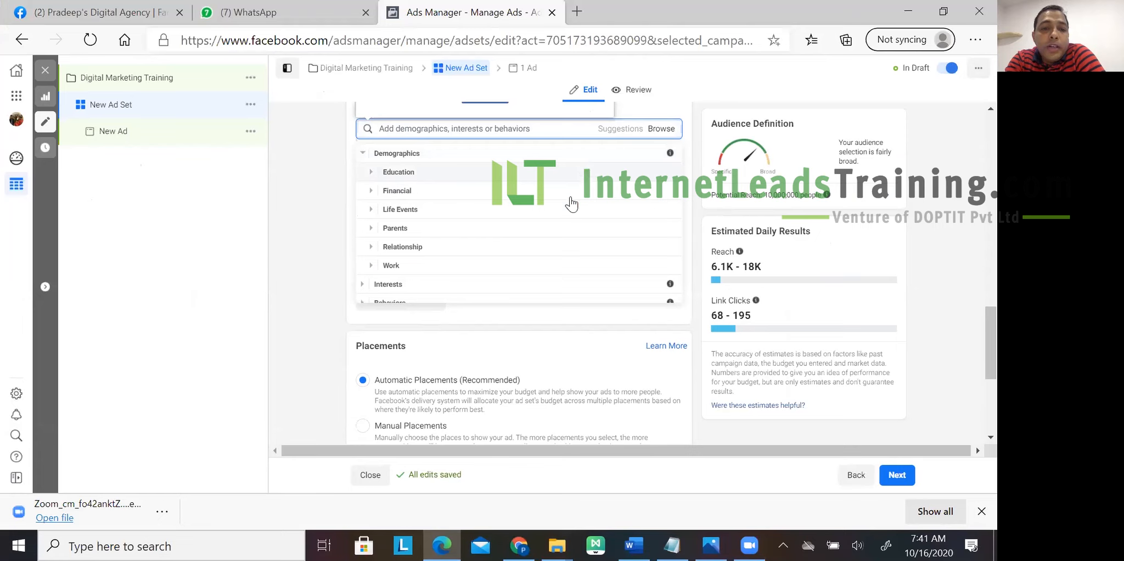
left_click(544, 269)
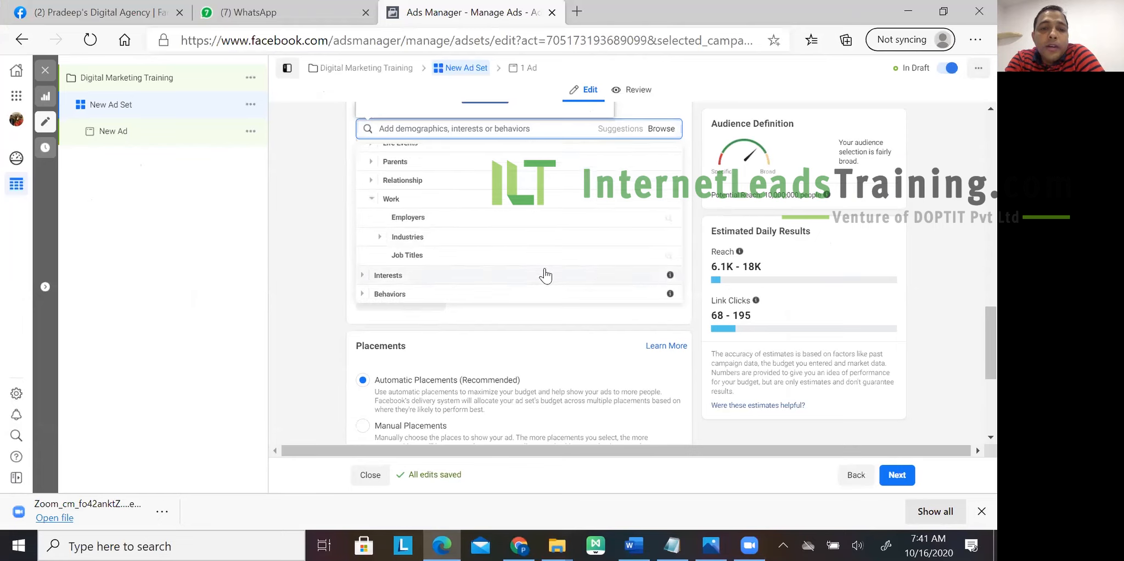
left_click(550, 242)
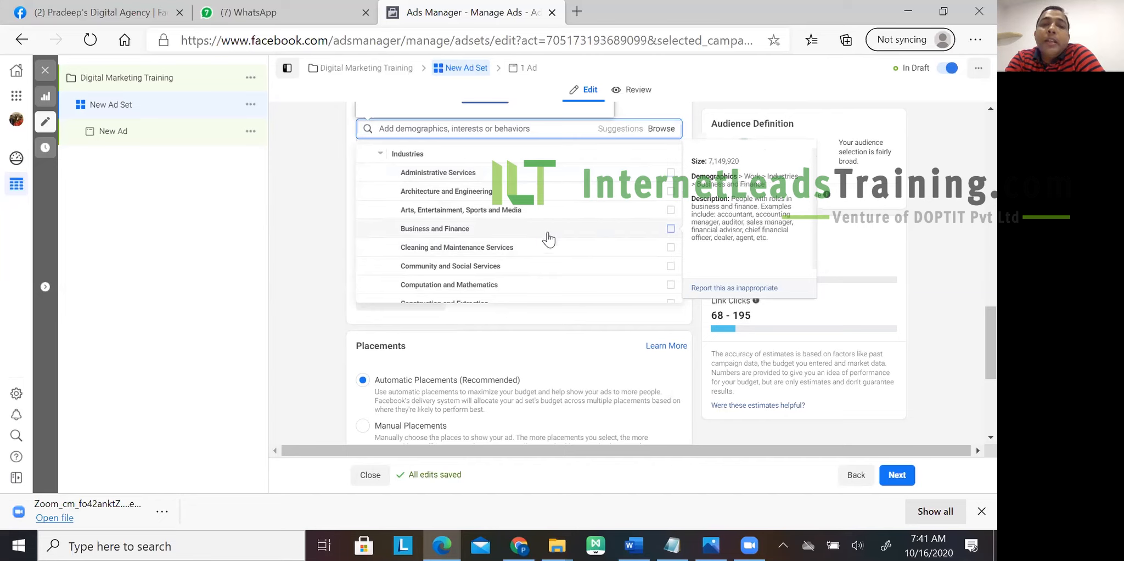
- Look through the work industries available for detailed targeting, from Administrative Services to Veterans (US)
scroll(546, 261, "down", 2)
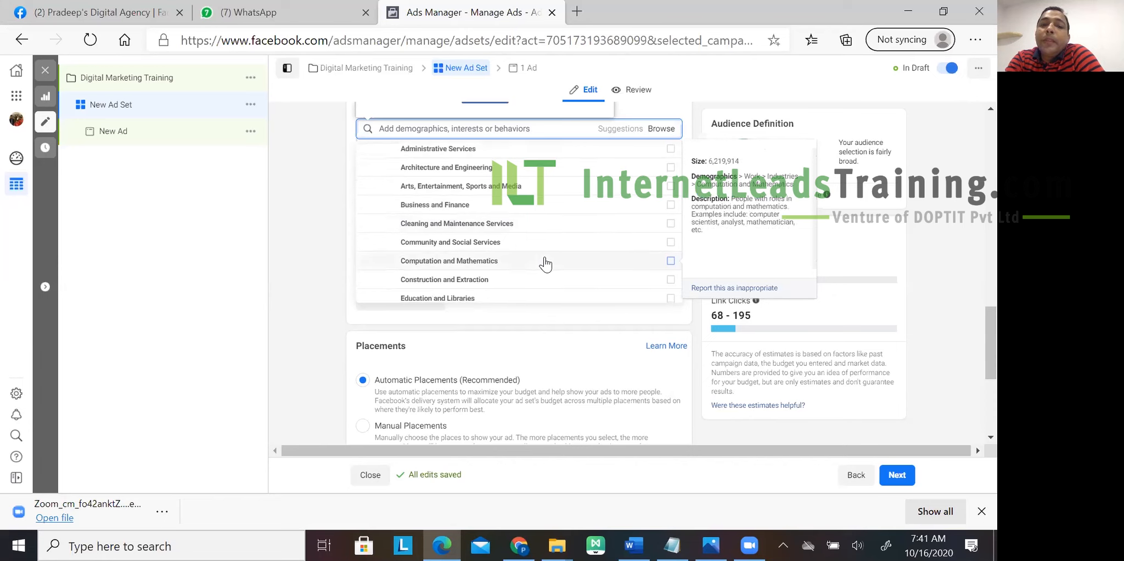
scroll(544, 264, "down", 3)
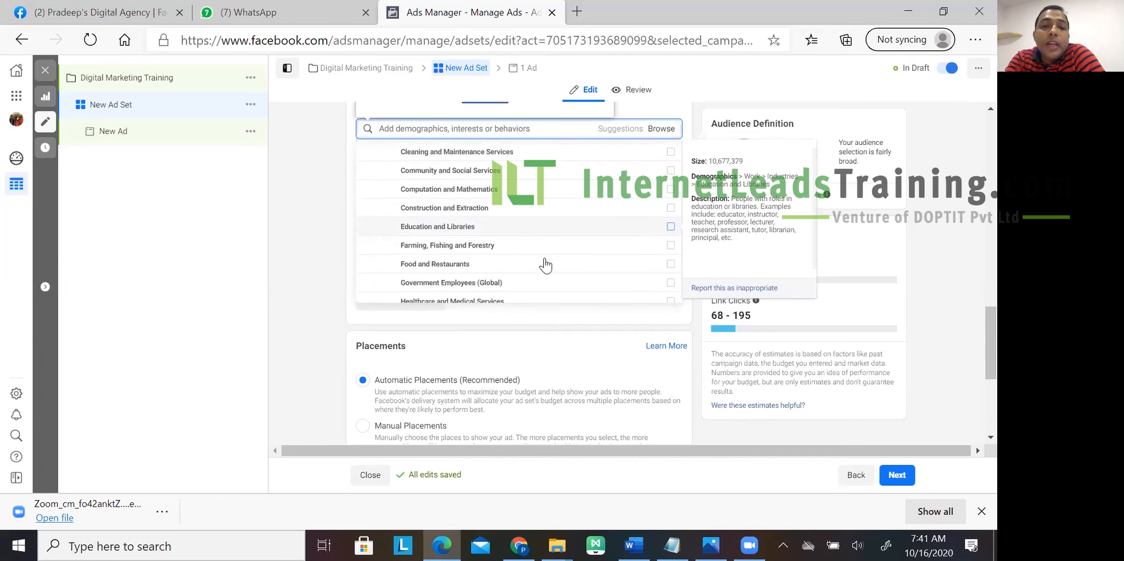
scroll(545, 265, "down", 1)
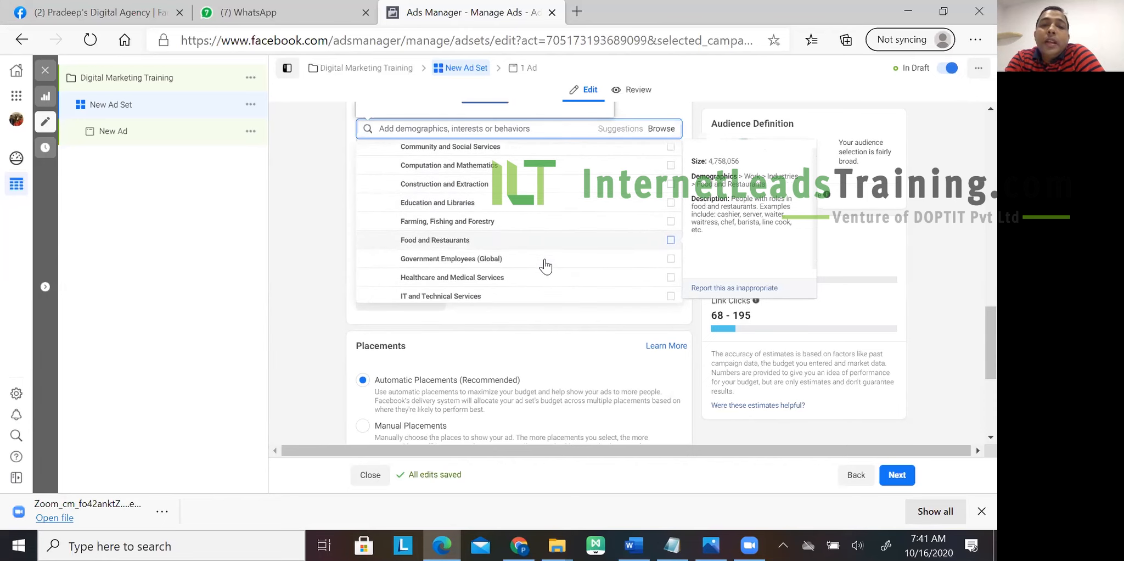
scroll(544, 265, "down", 3)
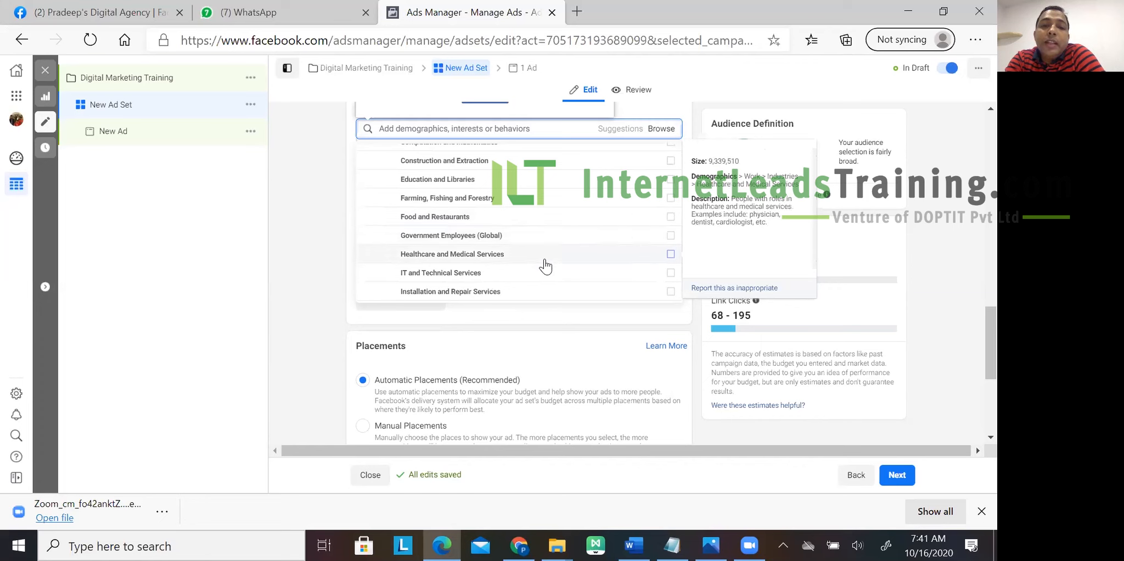
scroll(545, 265, "down", 3)
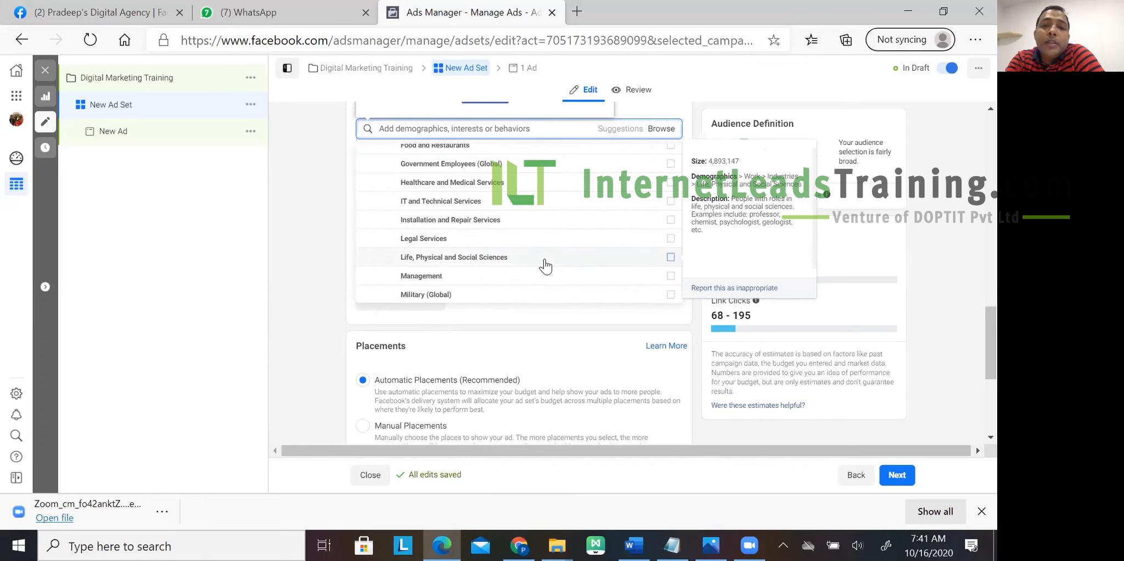
scroll(545, 266, "down", 1)
scroll(544, 266, "down", 3)
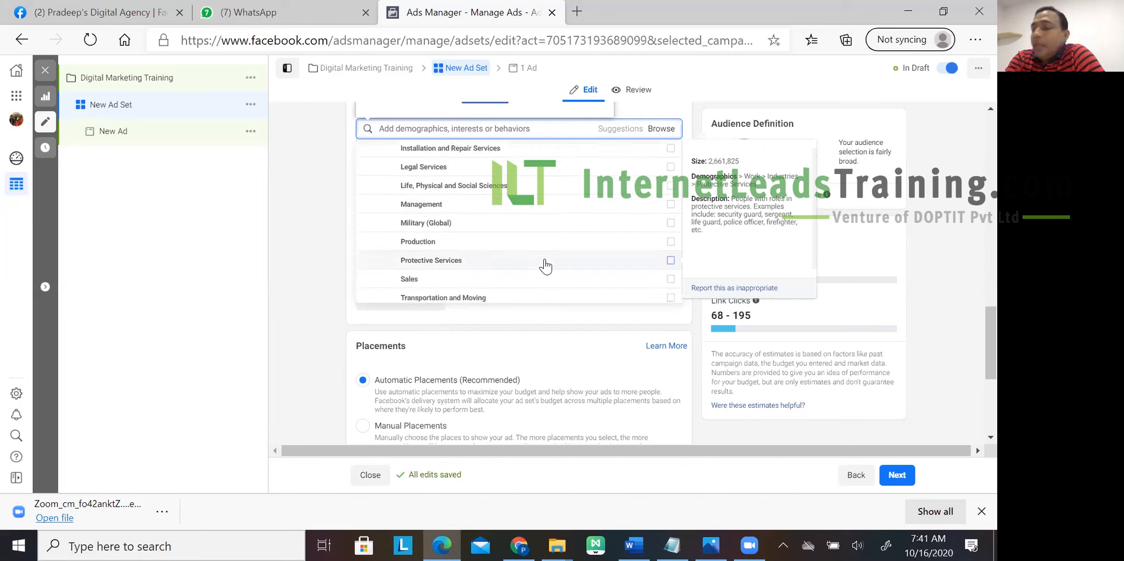
scroll(545, 266, "down", 2)
scroll(546, 263, "down", 2)
scroll(546, 264, "up", 6)
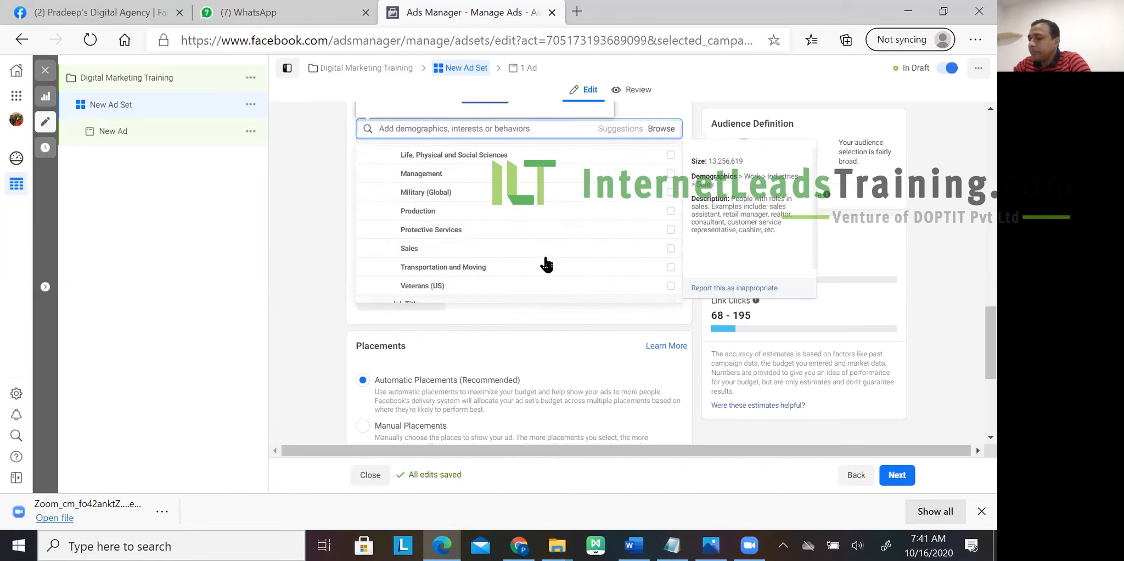
scroll(547, 263, "up", 2)
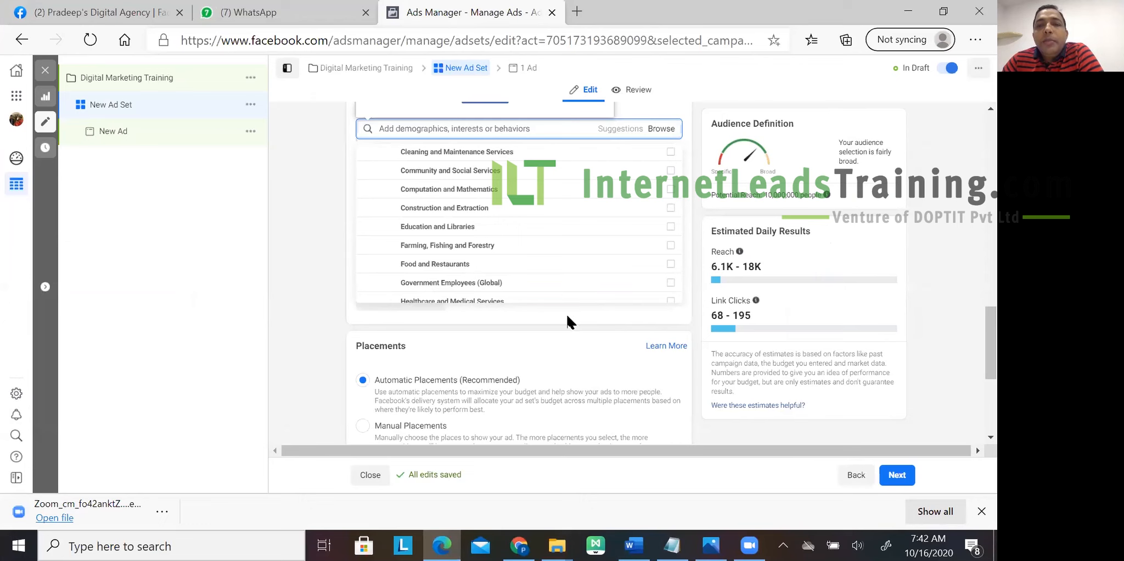
- Browse the detailed targeting demographics and look through the Relationship Status options from Civil Union to Widowed
scroll(565, 313, "down", 2)
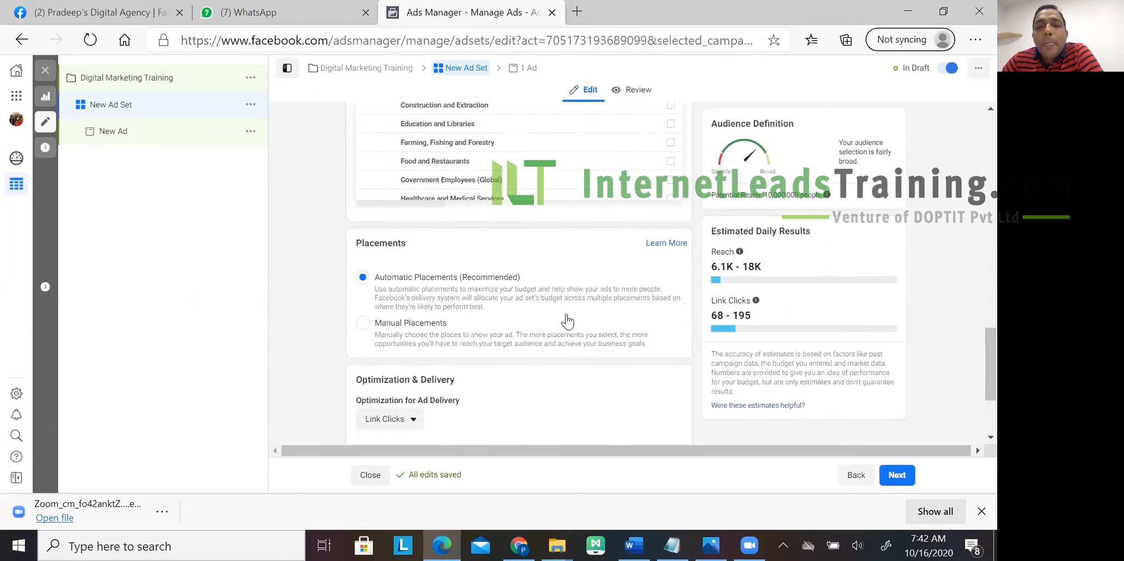
scroll(567, 320, "up", 10)
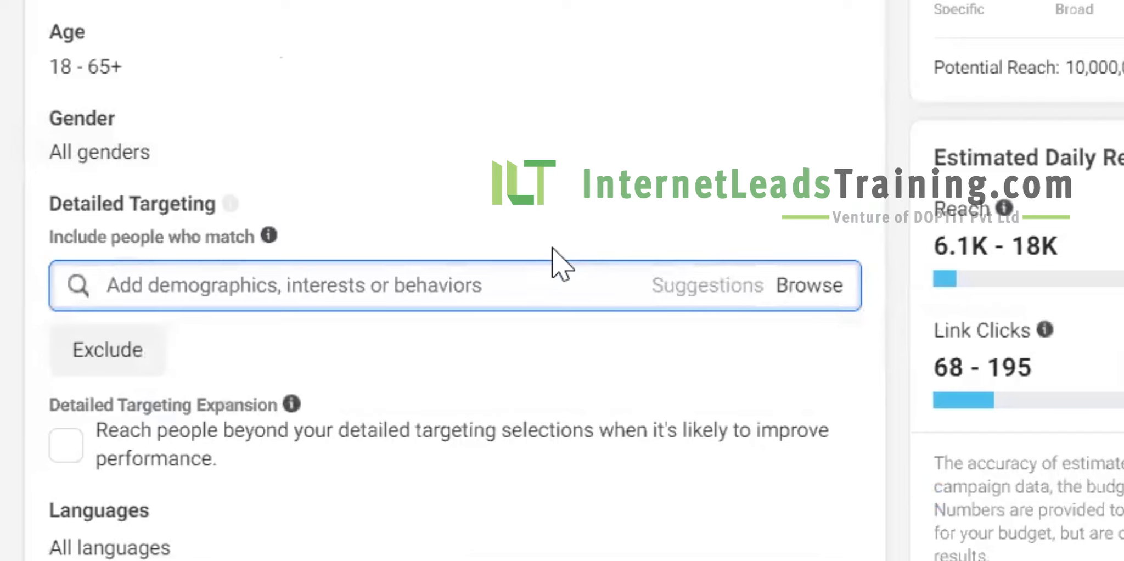
left_click(811, 283)
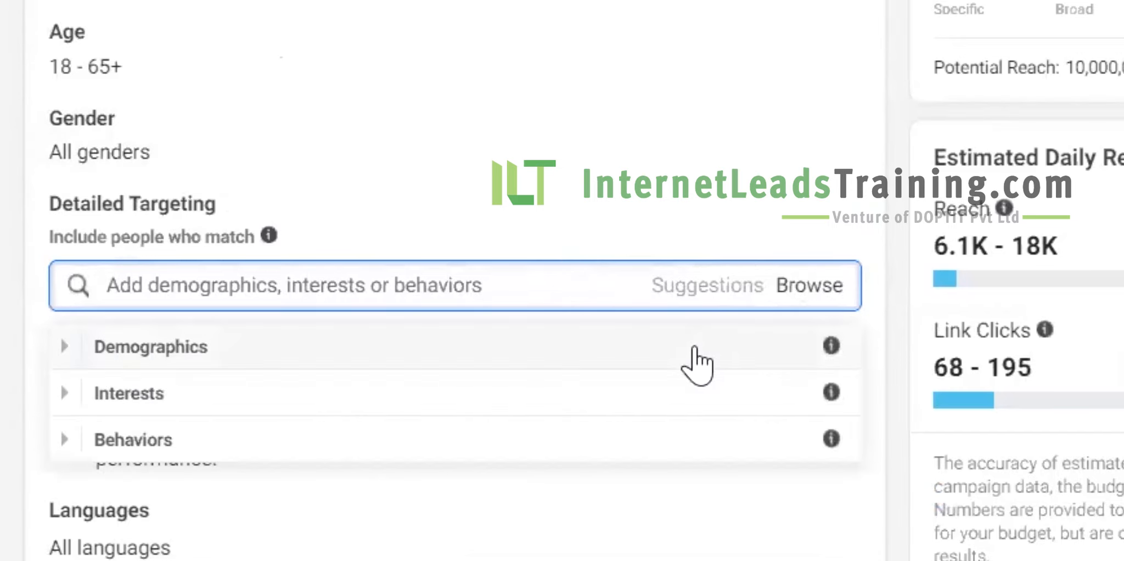
scroll(702, 356, "down", 5)
scroll(767, 194, "down", 3)
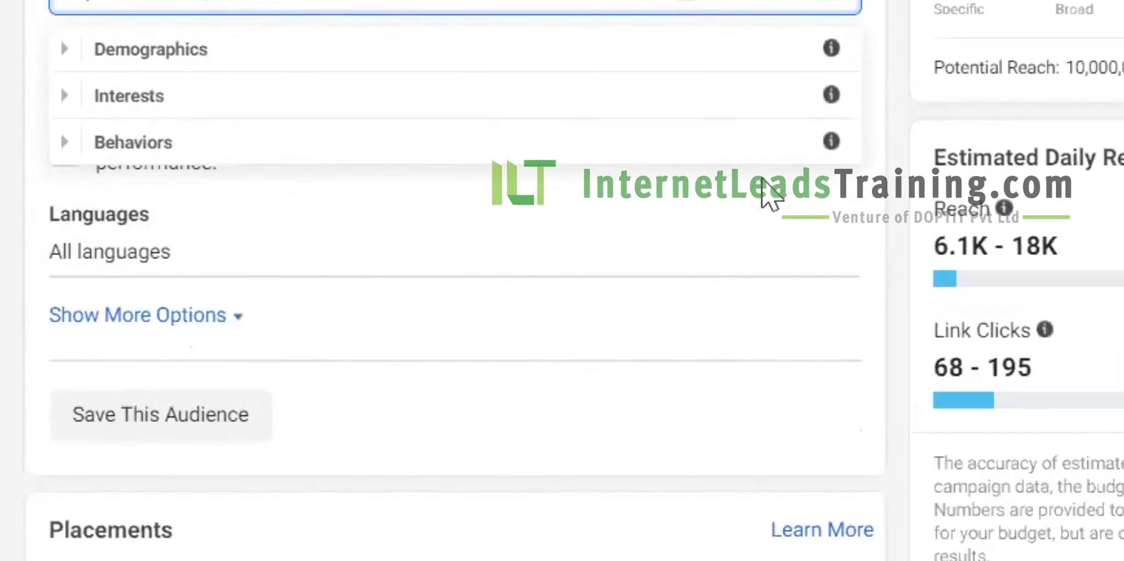
left_click(526, 2)
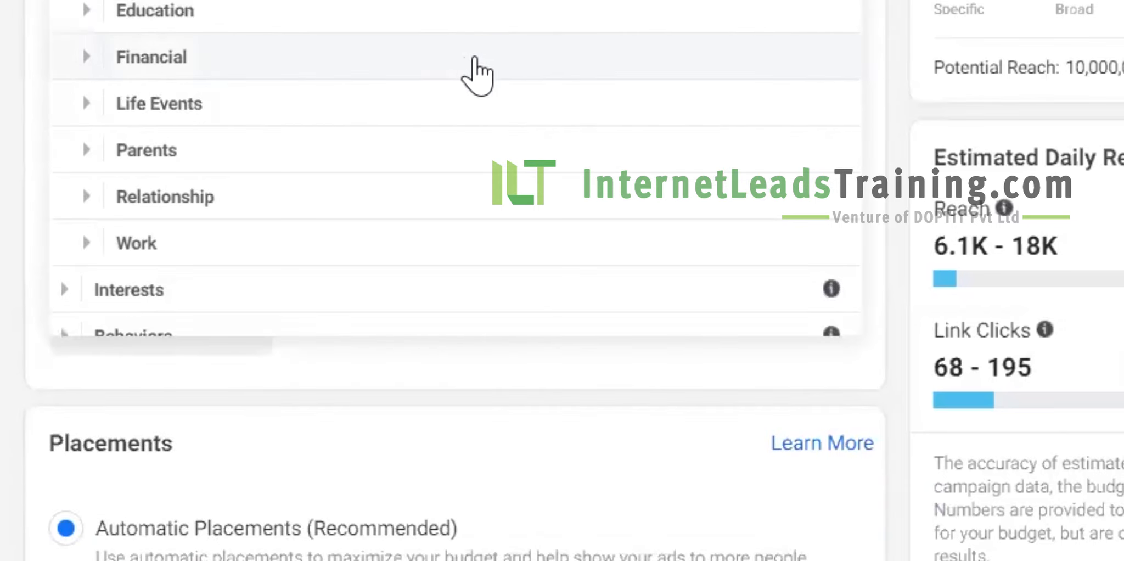
scroll(472, 77, "down", 1)
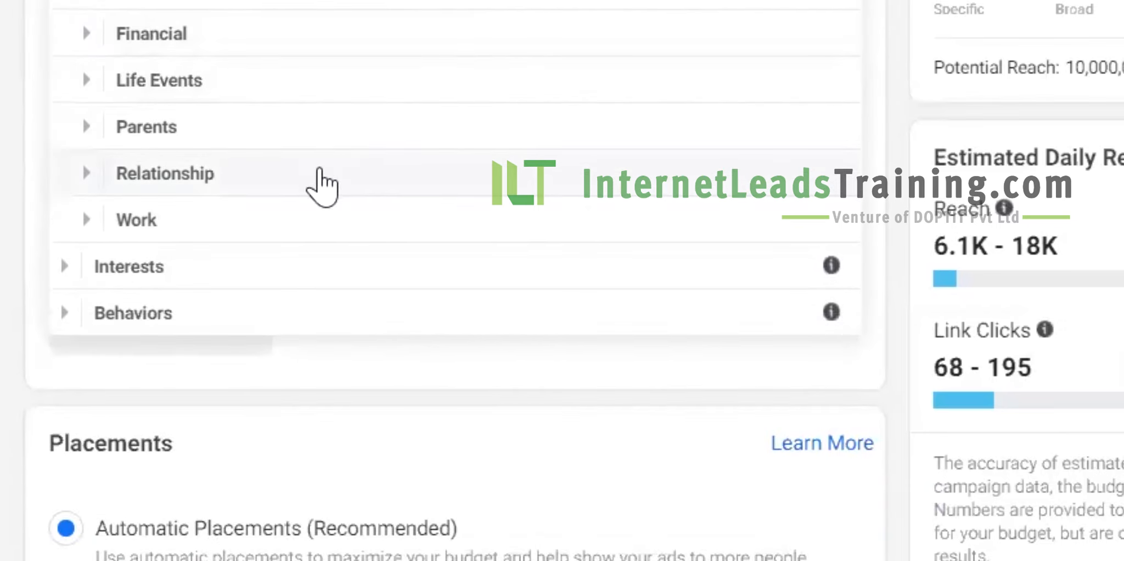
left_click(320, 171)
left_click(364, 186)
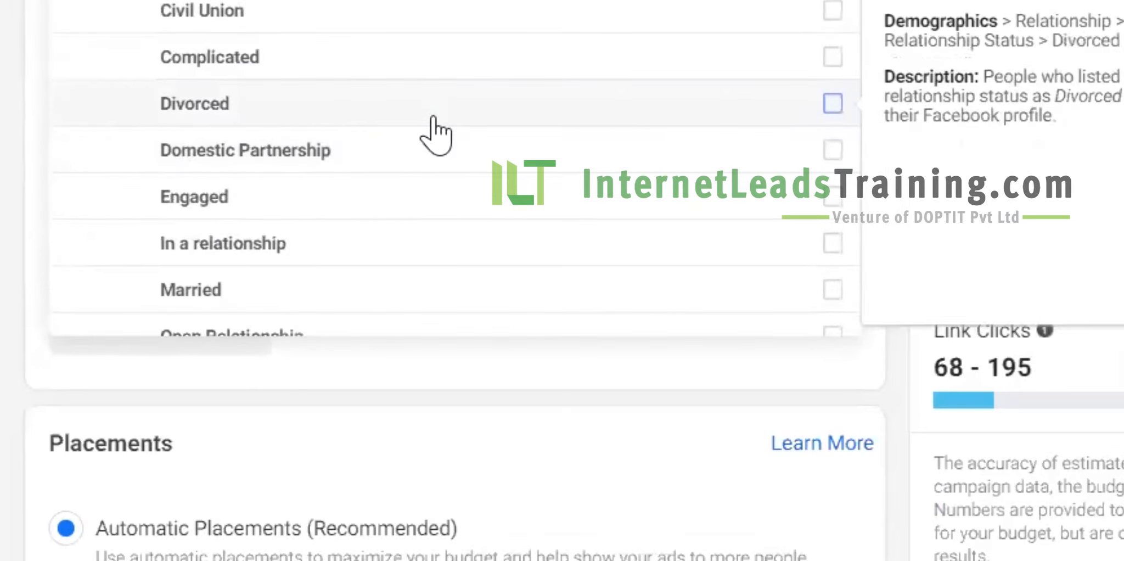
scroll(458, 126, "down", 2)
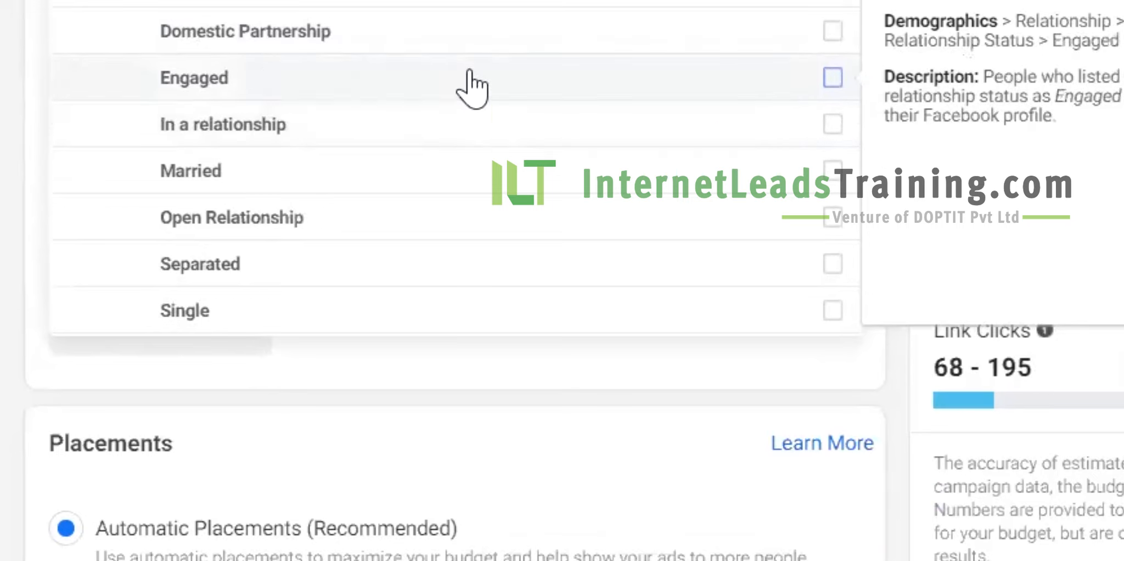
scroll(460, 151, "down", 3)
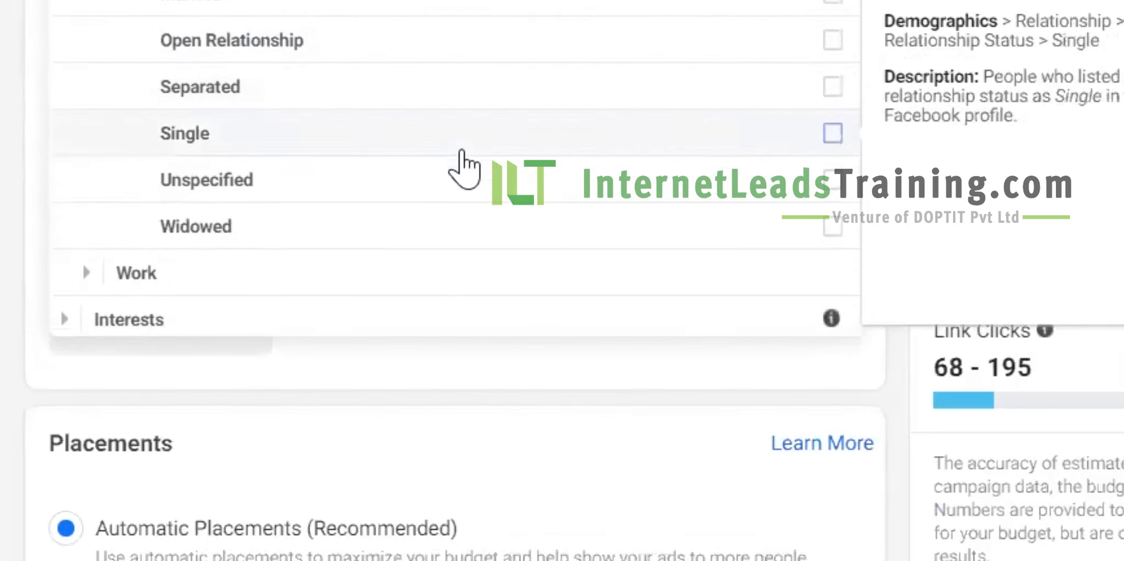
scroll(456, 167, "down", 5)
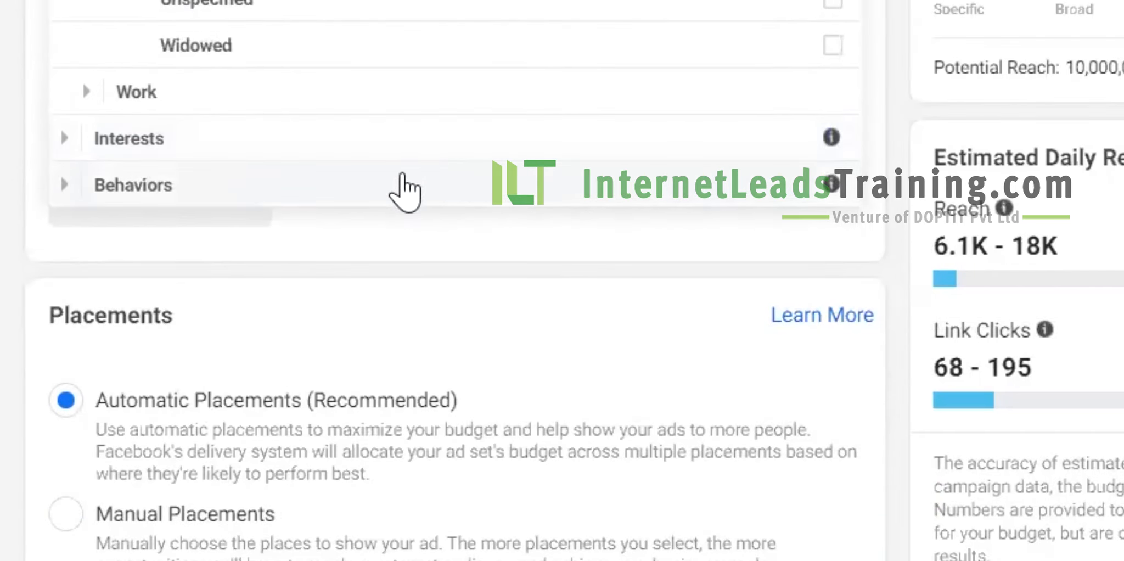
- Browse the Behaviors targeting categories and examine the options under Mobile Device User
left_click(410, 187)
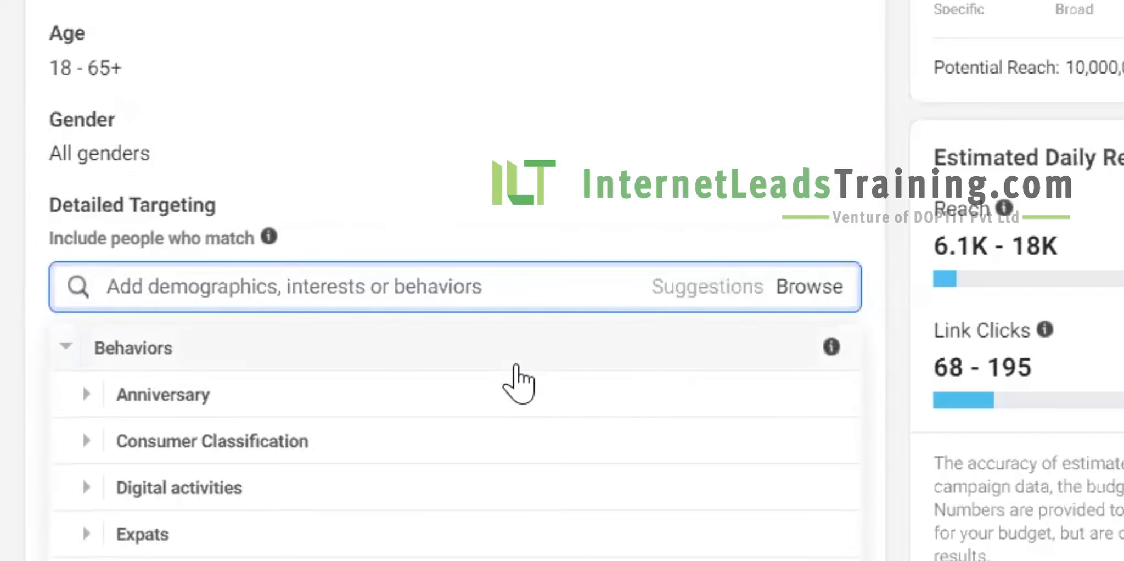
scroll(513, 384, "down", 2)
scroll(549, 432, "up", 1)
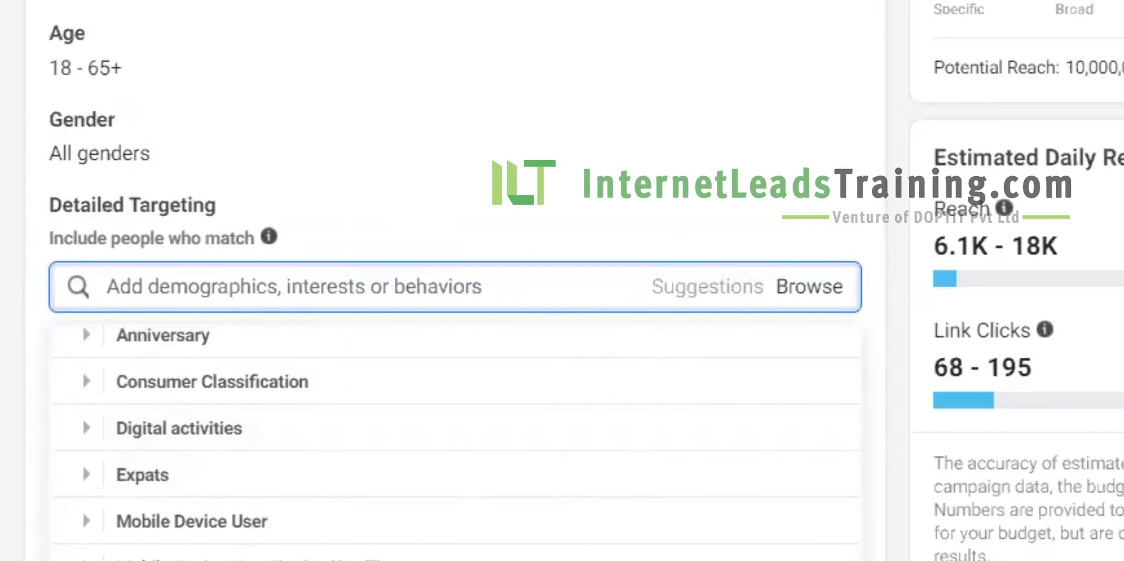
scroll(783, 291, "down", 5)
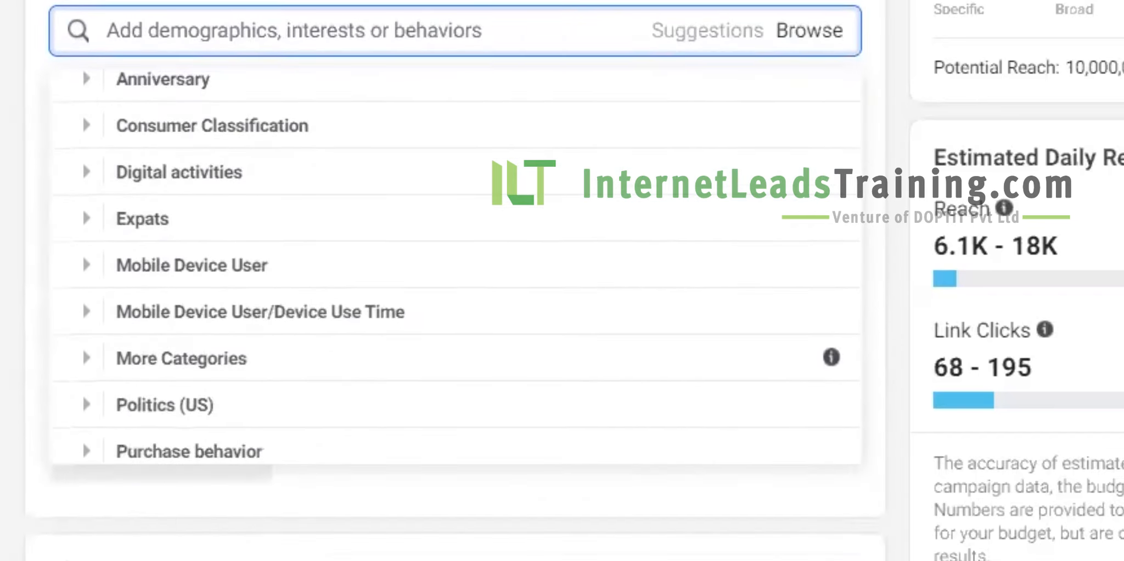
left_click(811, 30)
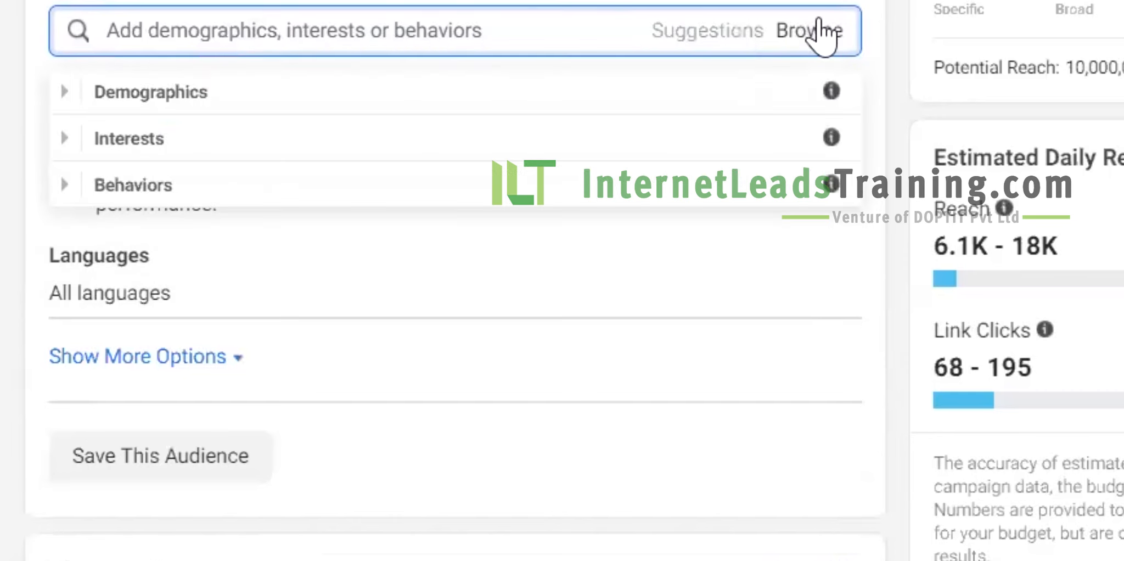
left_click(294, 185)
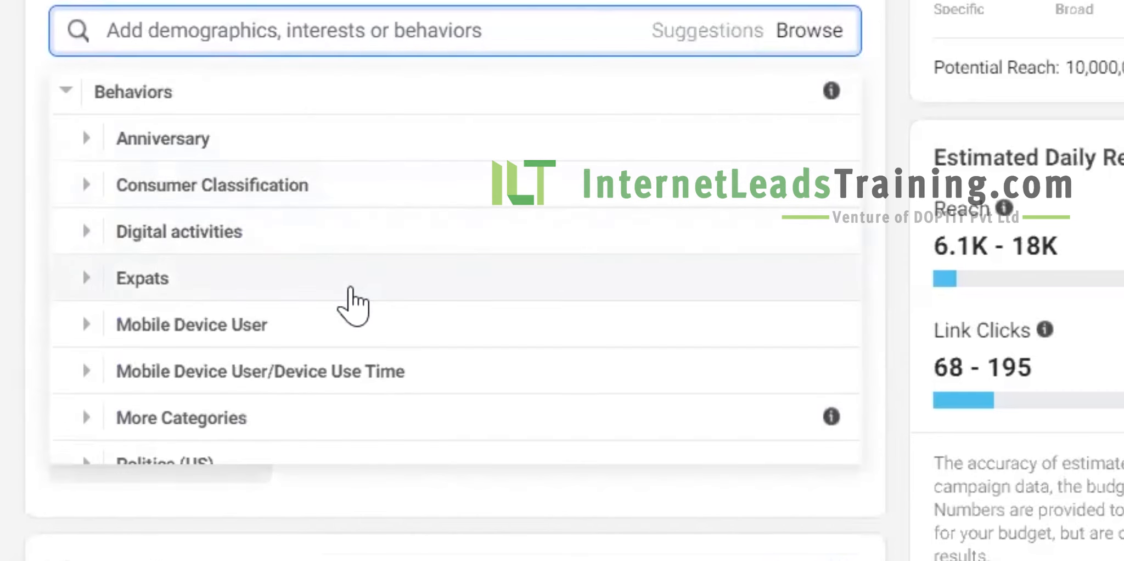
left_click(357, 325)
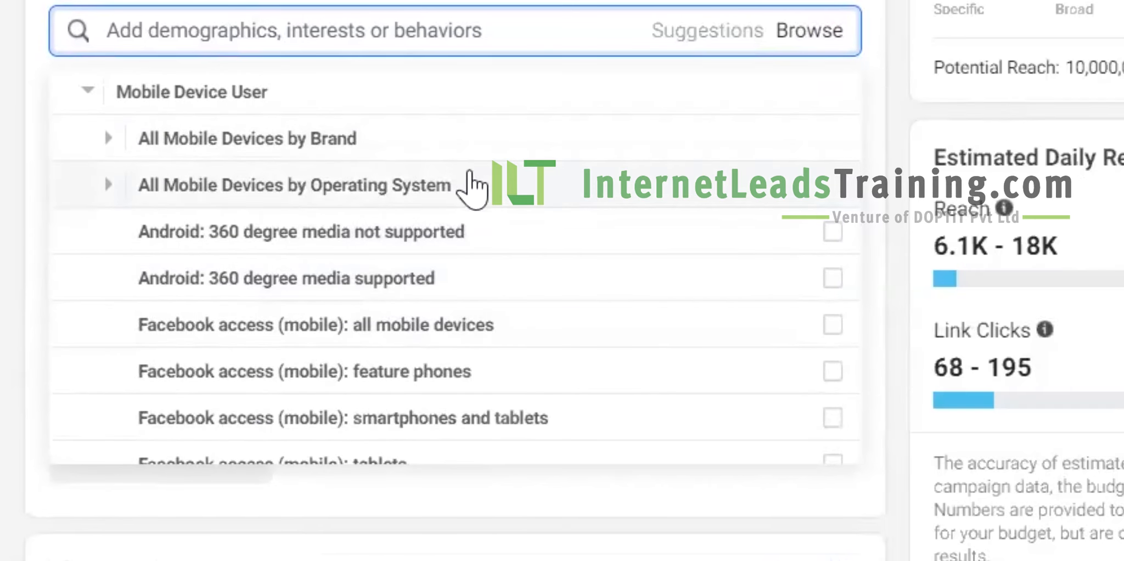
mouse_move(453, 250)
scroll(453, 249, "down", 3)
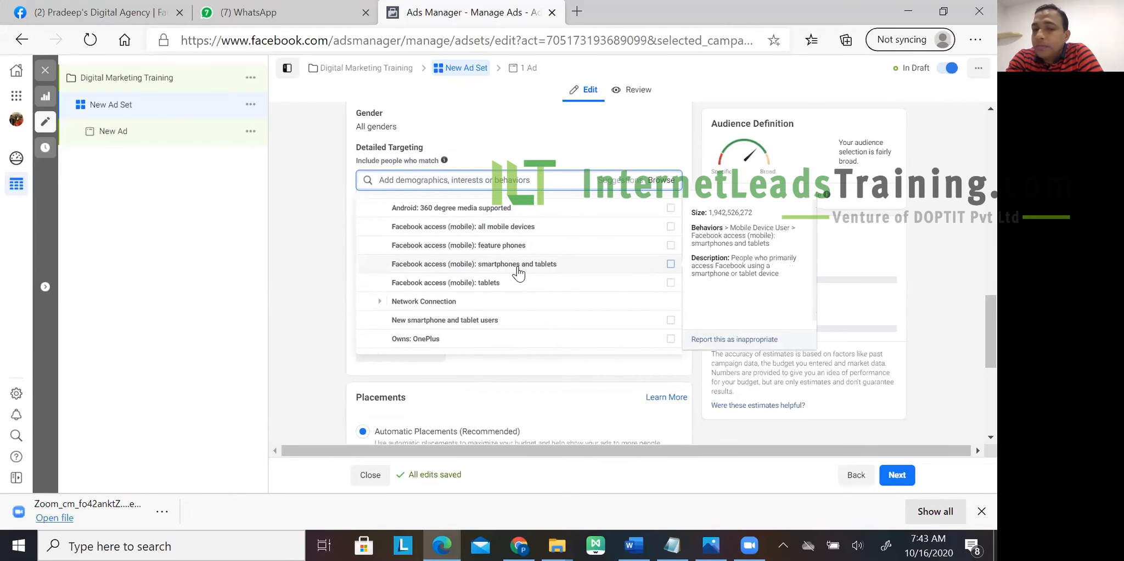
scroll(518, 273, "up", 3)
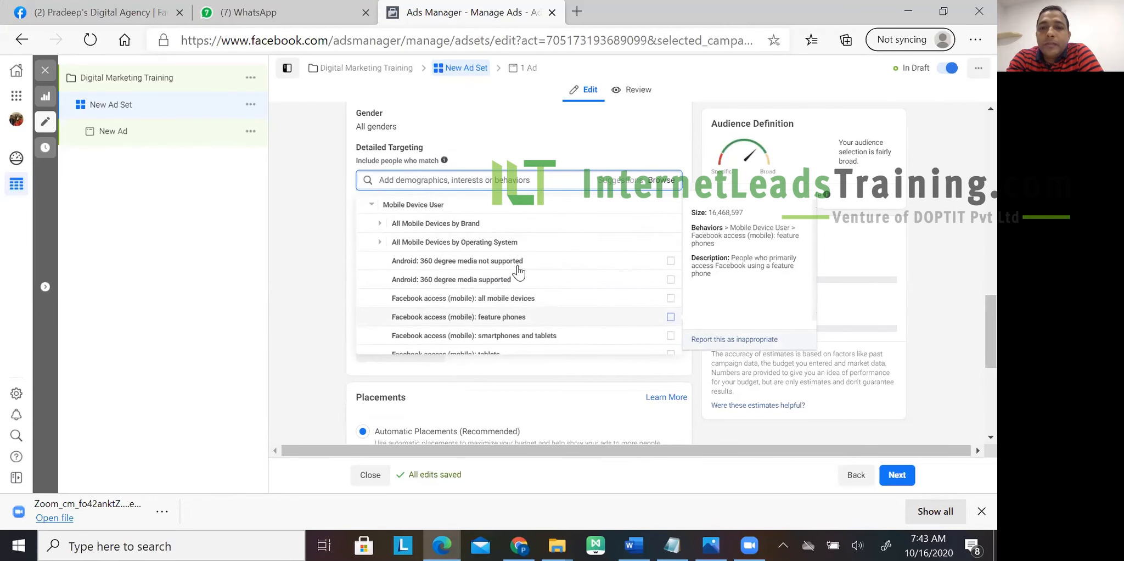
- Look through the brands under All Mobile Devices by Brand and the remaining behavior categories down to Travel
left_click(492, 226)
scroll(512, 241, "down", 1)
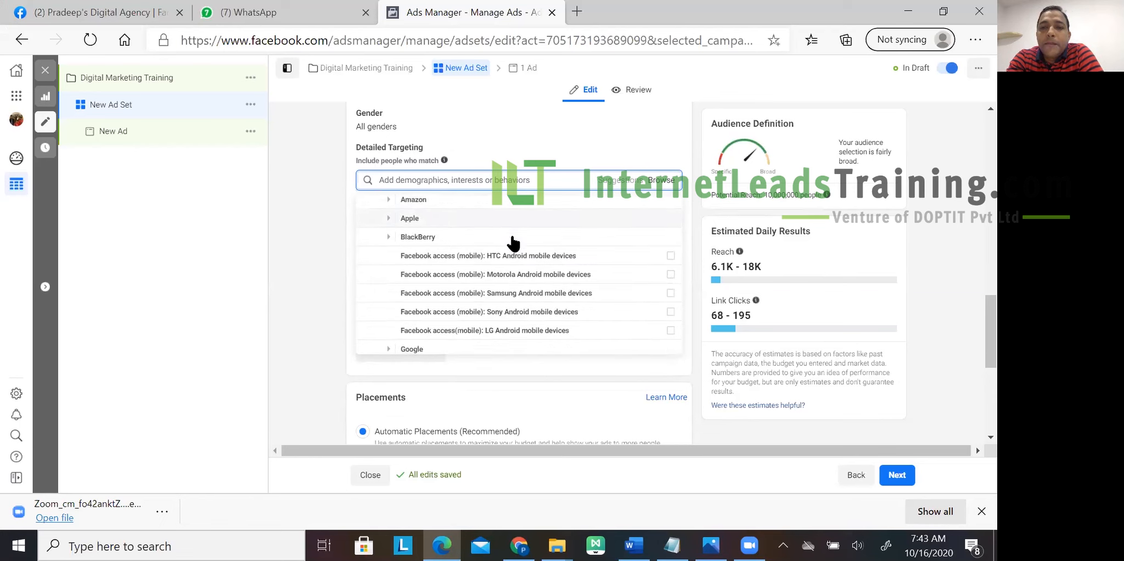
scroll(512, 244, "up", 1)
scroll(511, 244, "down", 2)
scroll(510, 244, "down", 5)
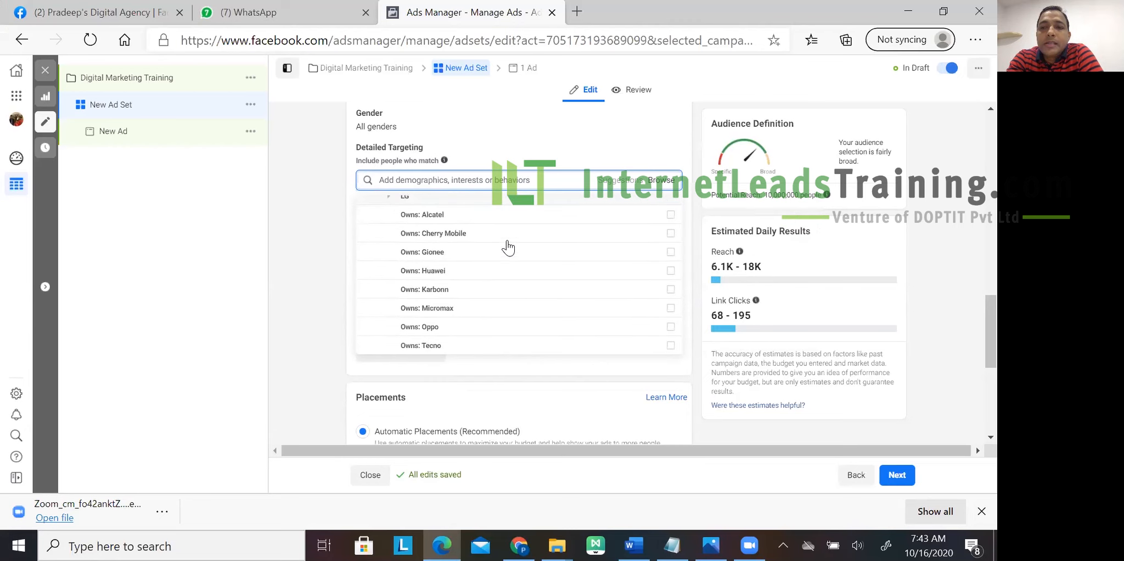
scroll(508, 247, "down", 3)
scroll(507, 247, "down", 2)
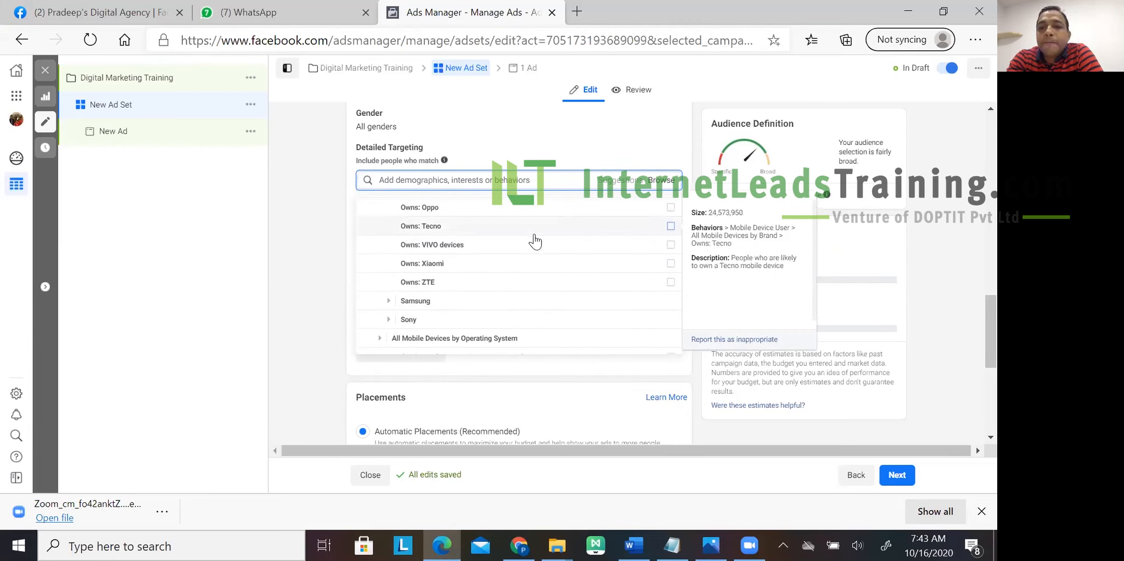
scroll(549, 262, "up", 2)
scroll(550, 263, "up", 8)
scroll(549, 263, "down", 12)
scroll(553, 266, "down", 10)
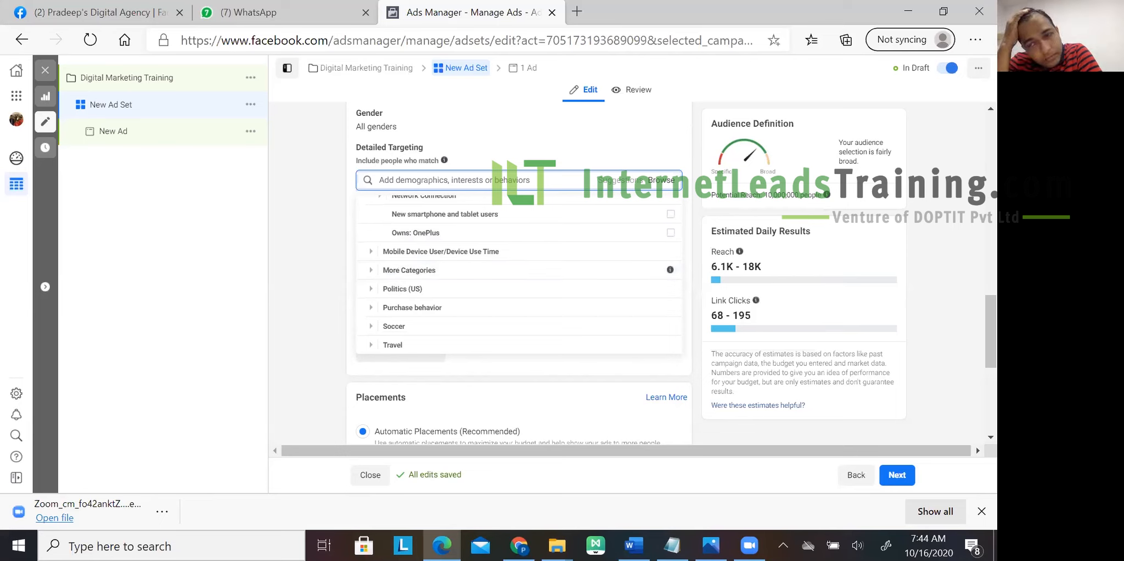
- Switch the ad set from automatic to Manual Placements
scroll(973, 335, "down", 1)
left_click_drag(971, 331, 971, 396)
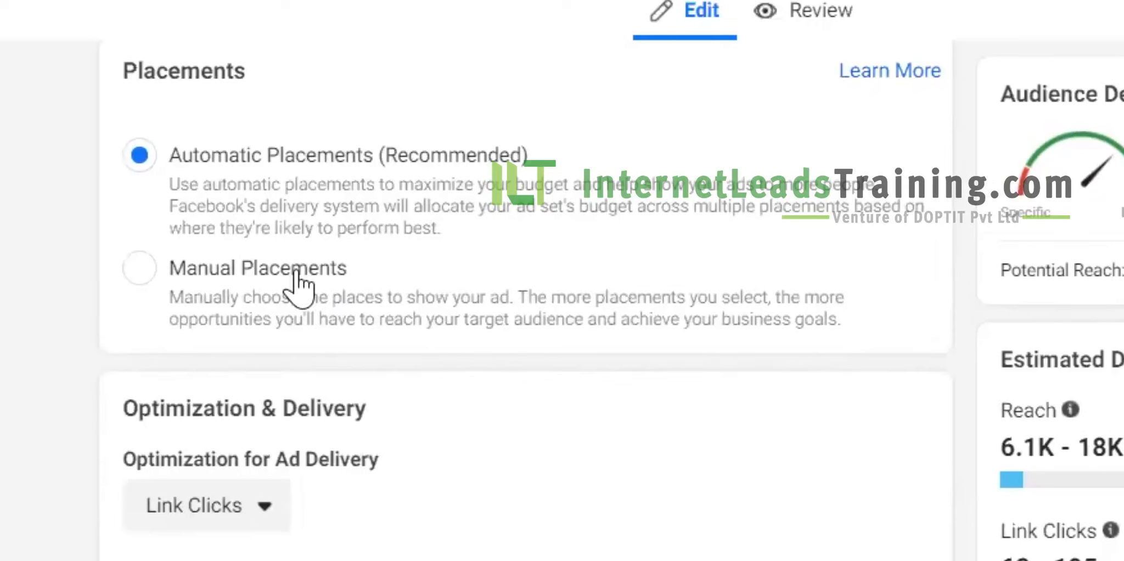
left_click(145, 271)
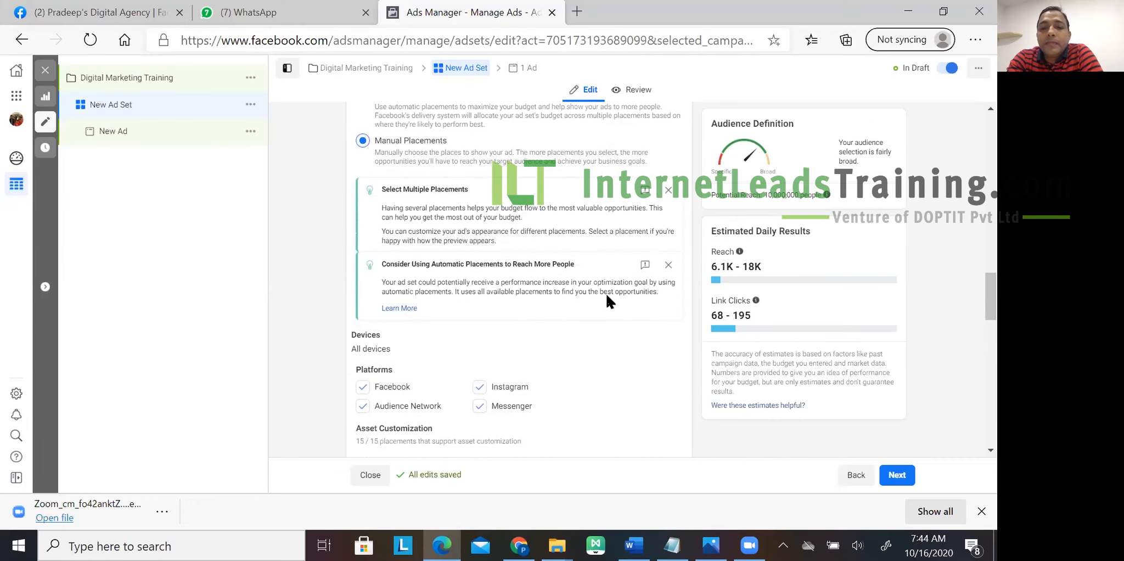
- Try the manual placements without the Instagram platform and include Instagram again
scroll(608, 301, "down", 3)
scroll(607, 301, "down", 1)
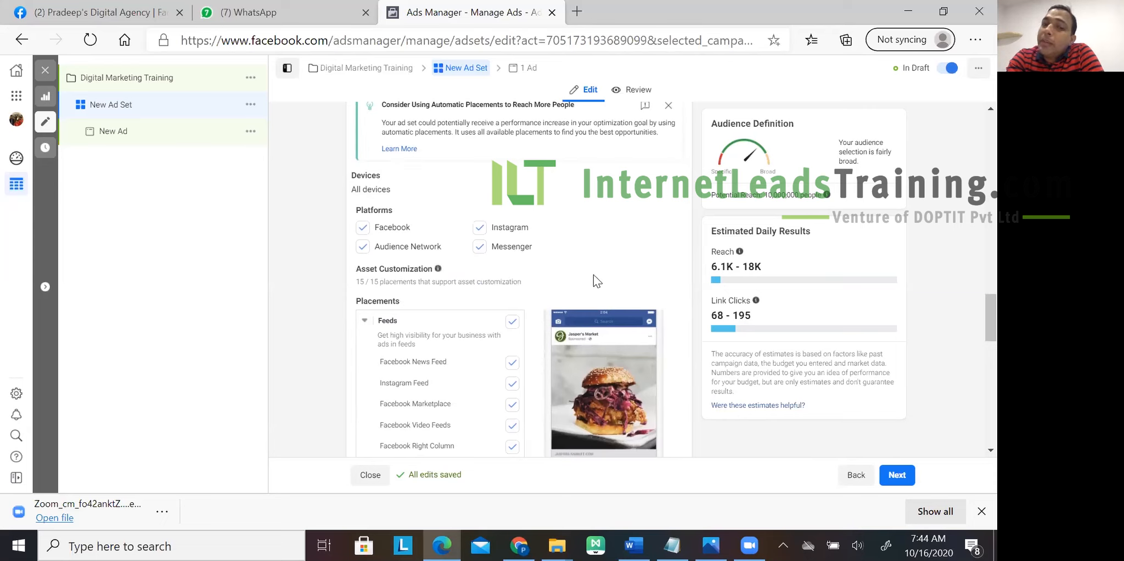
left_click(480, 227)
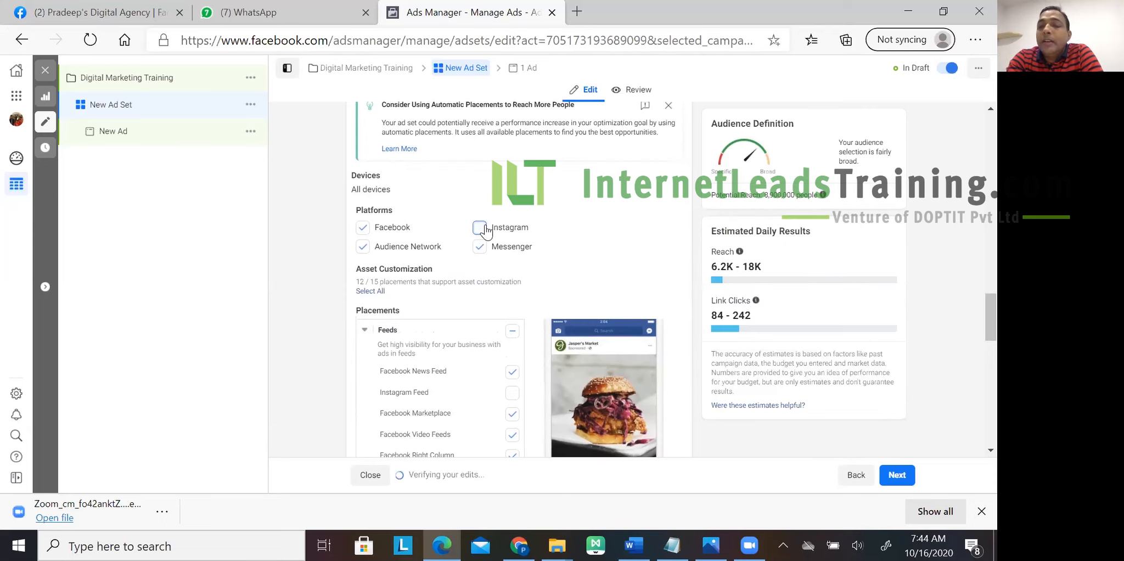
left_click(480, 227)
- Review the individual manual placements, from Feeds and Stories to the Audience Network options
scroll(592, 228, "down", 2)
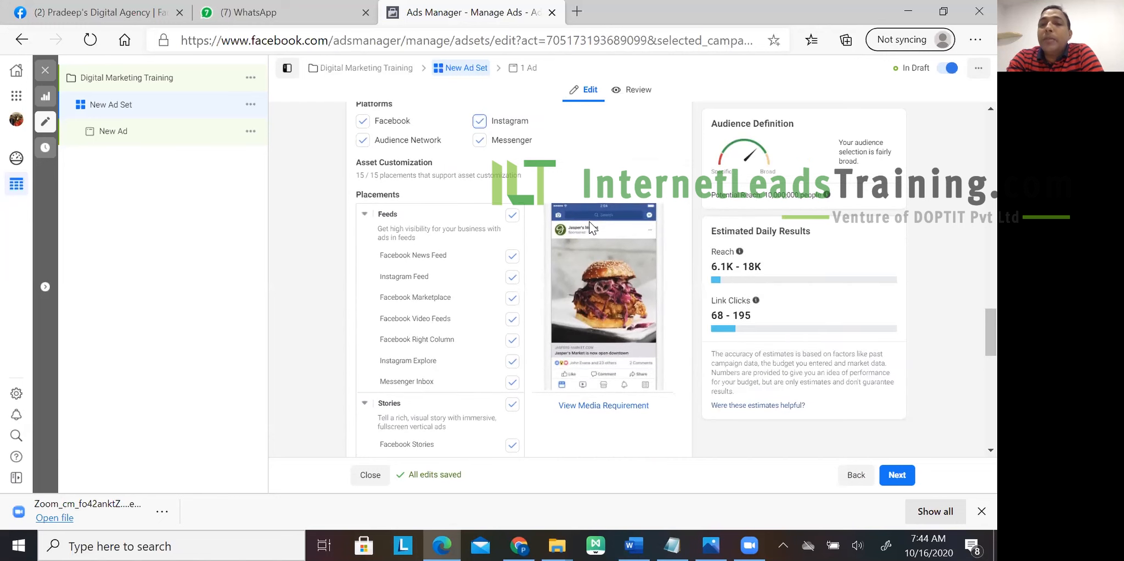
scroll(589, 227, "down", 1)
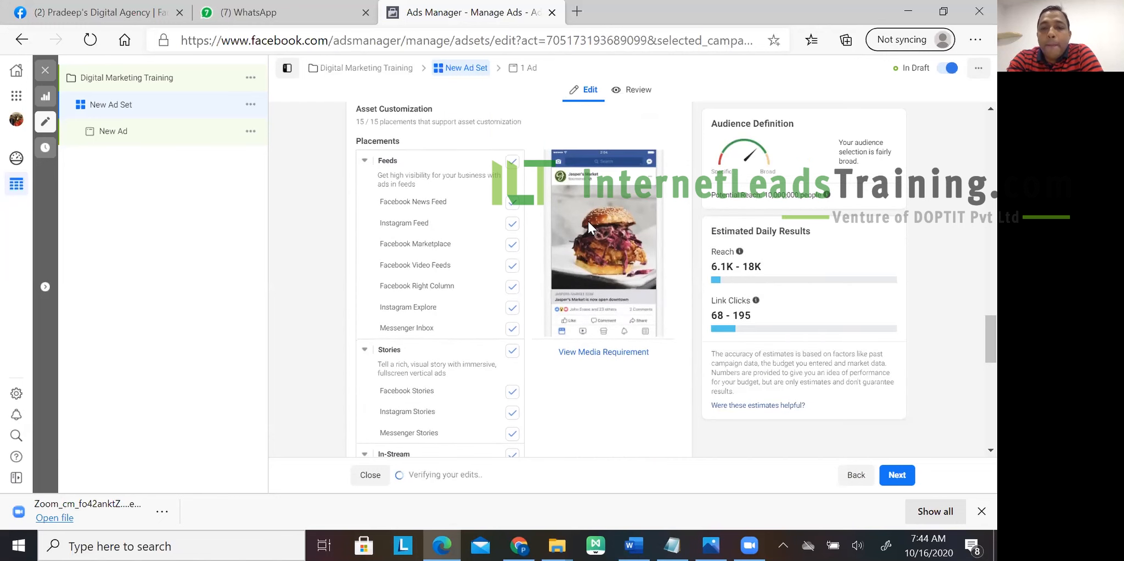
scroll(588, 225, "down", 2)
scroll(588, 222, "down", 4)
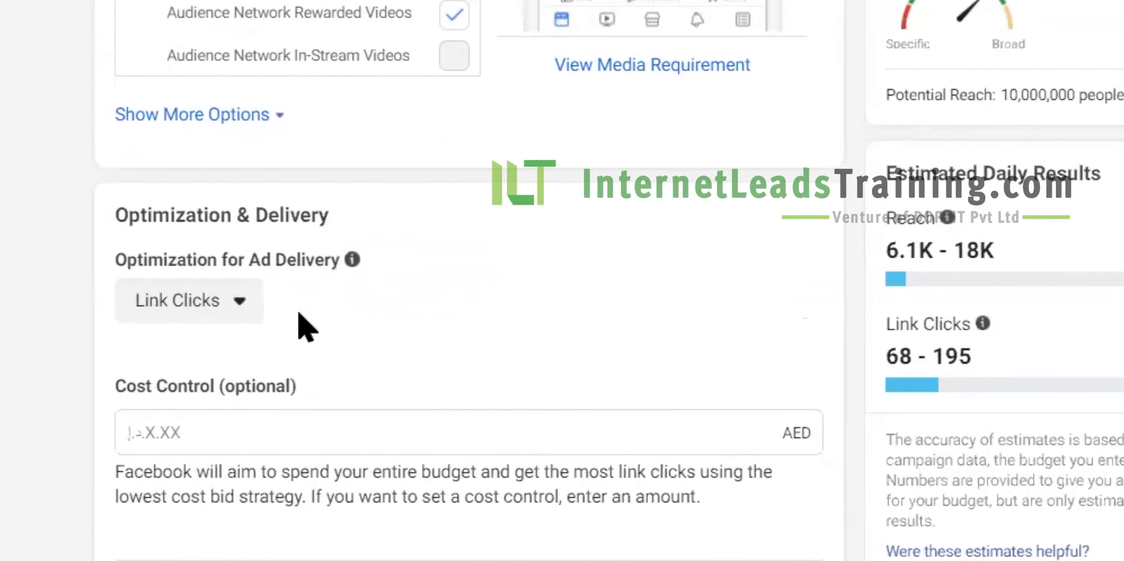
- Check the Optimization for Ad Delivery choices, keep Link Clicks and proceed to the new ad
left_click(237, 321)
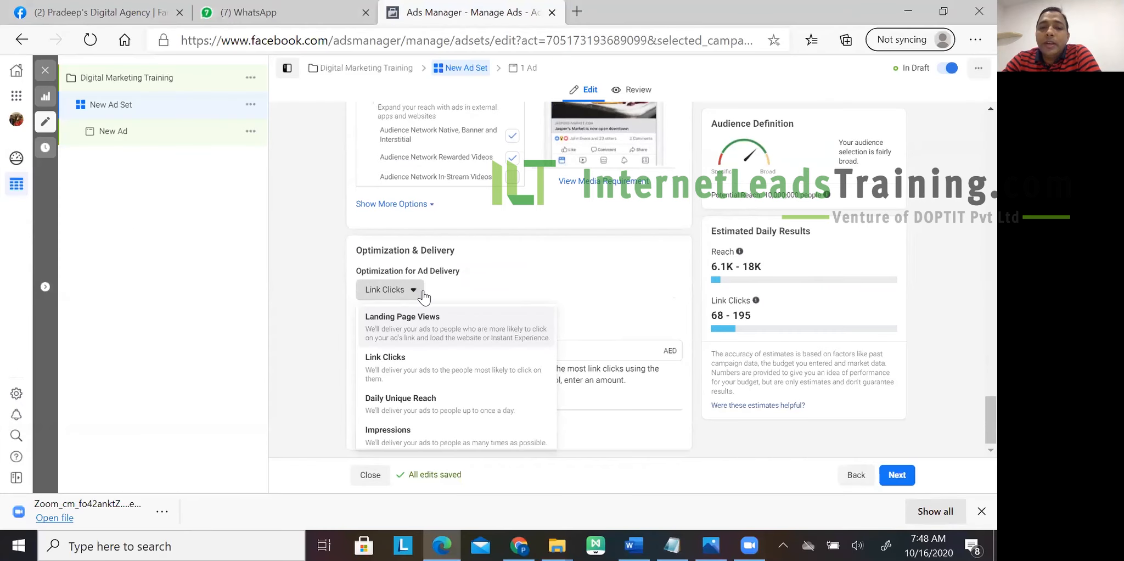
left_click(501, 278)
left_click(895, 477)
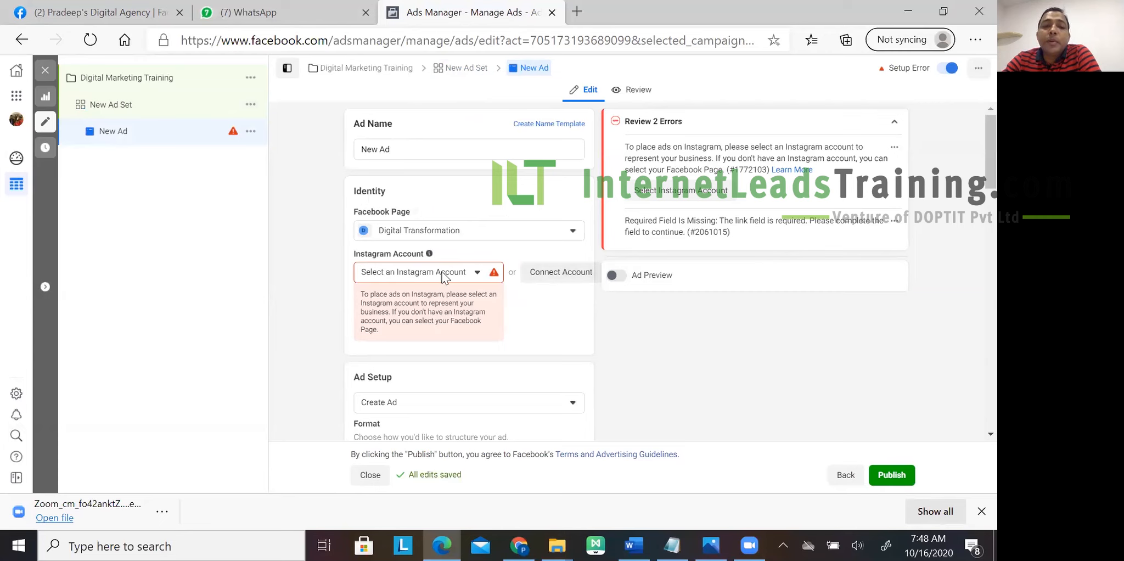
- Set the ad's Facebook Page identity to the digital agency's page and look over the ad setup
left_click(503, 229)
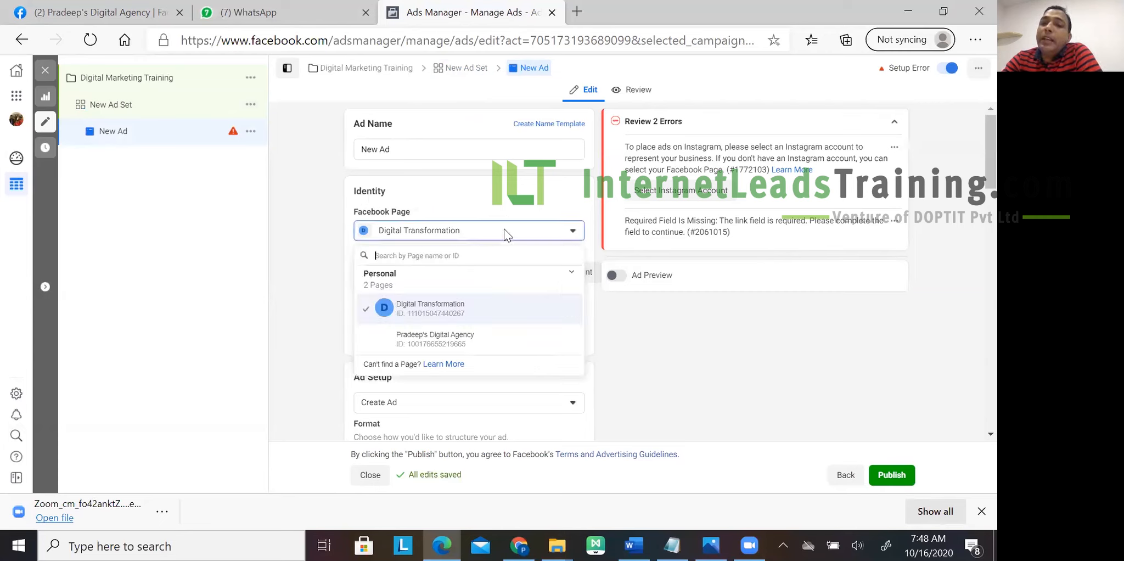
left_click(449, 341)
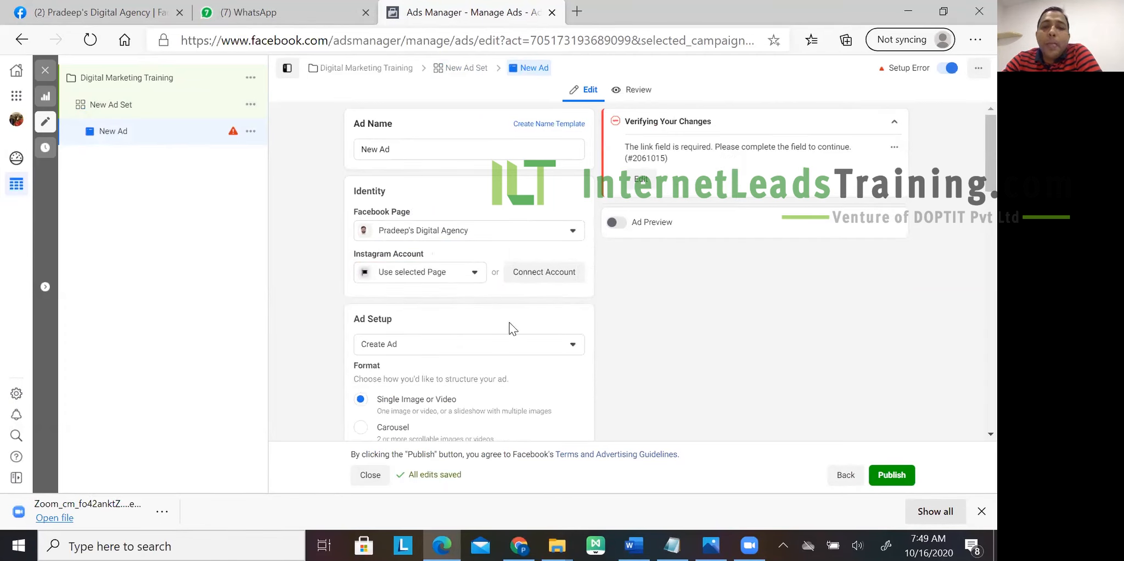
scroll(510, 323, "down", 3)
scroll(517, 319, "up", 3)
- Add the downloaded image WhatsApp Image 2020-10-16 at 7.49.59 AM.jpeg as the ad creative's media
scroll(517, 319, "down", 4)
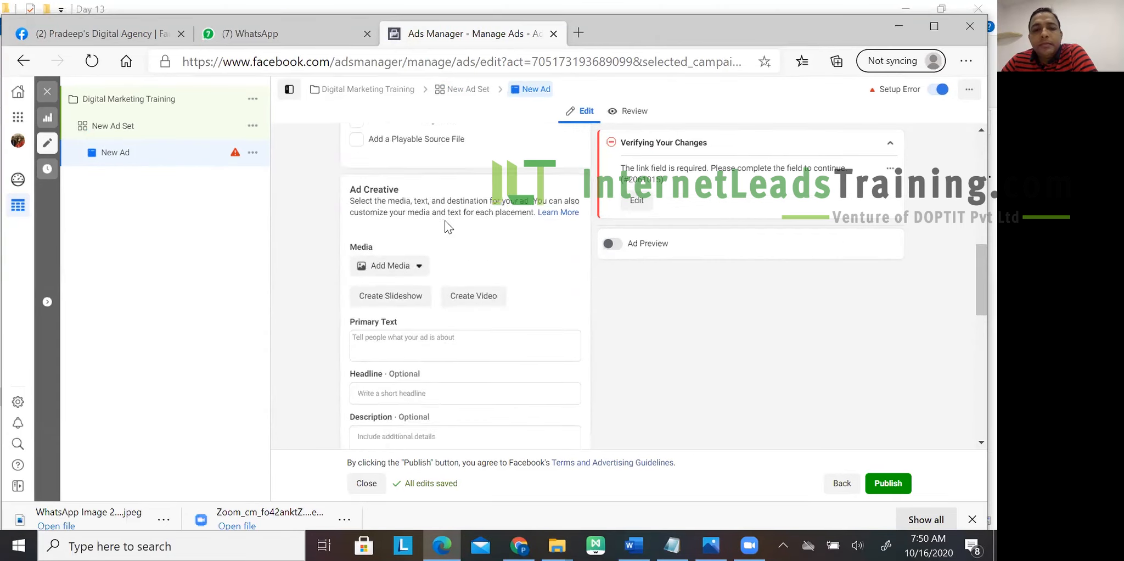
scroll(444, 220, "down", 1)
left_click(407, 214)
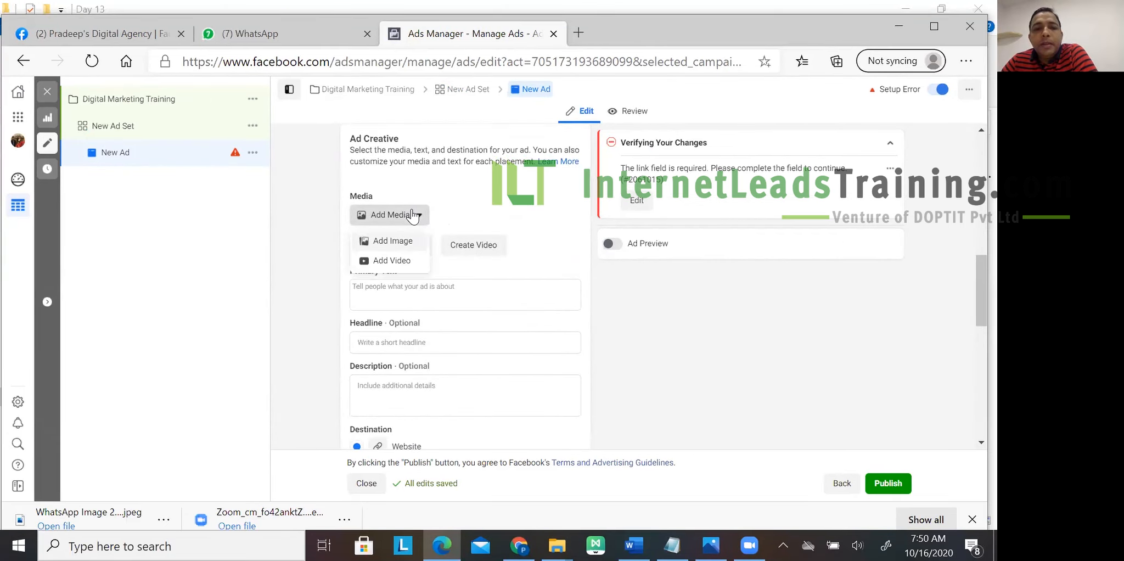
left_click(393, 241)
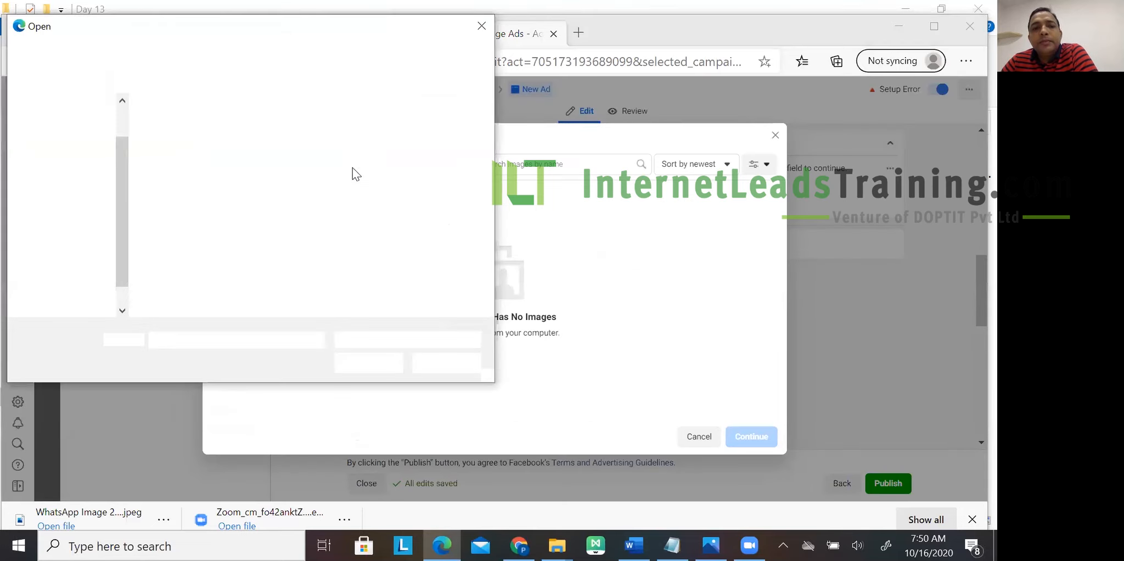
left_click(185, 142)
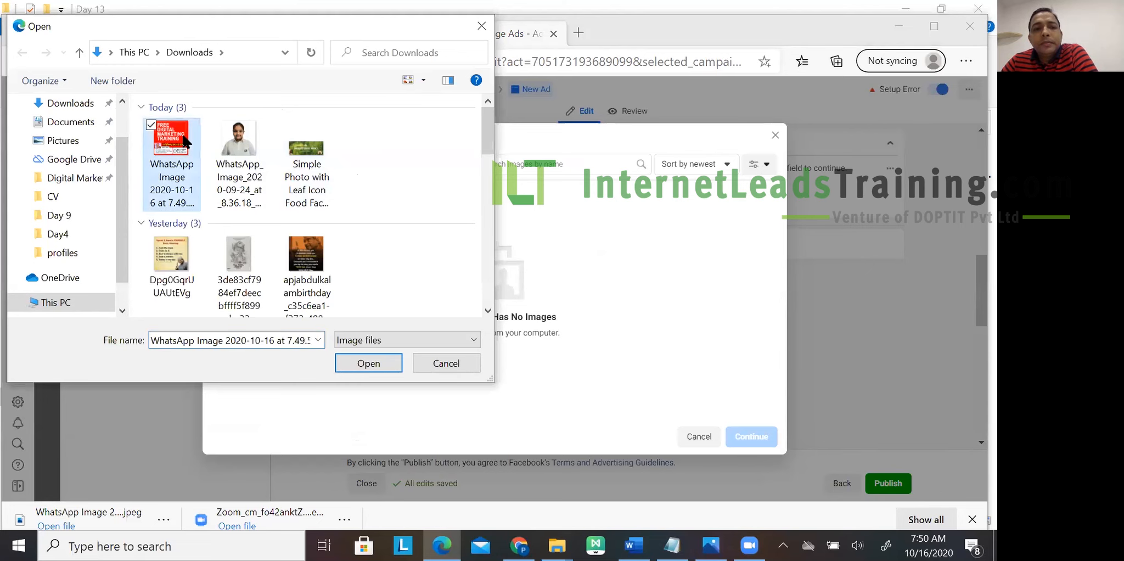
left_click(369, 364)
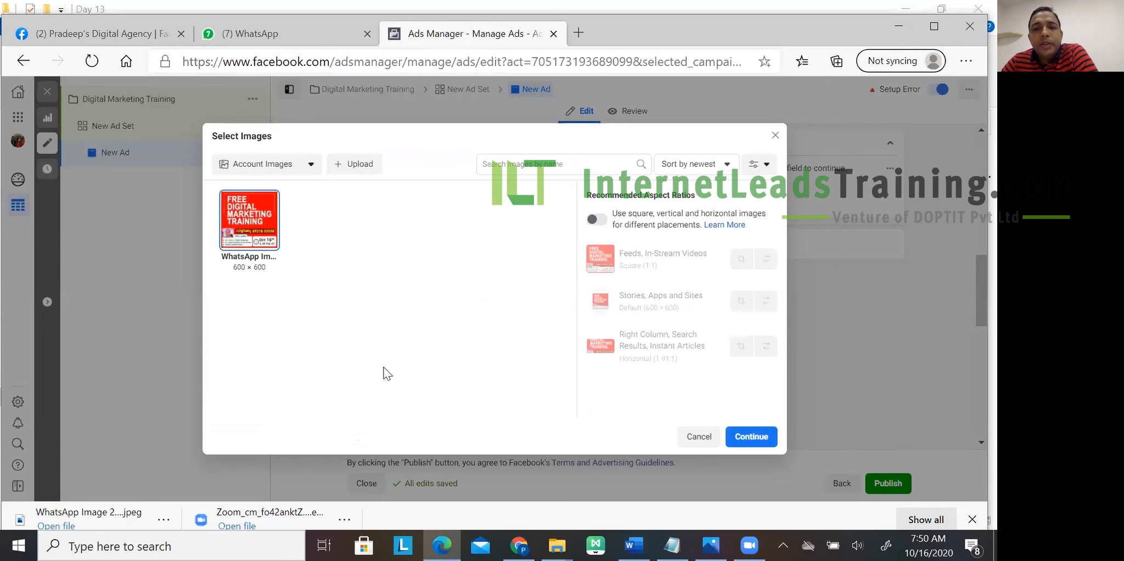
left_click(730, 435)
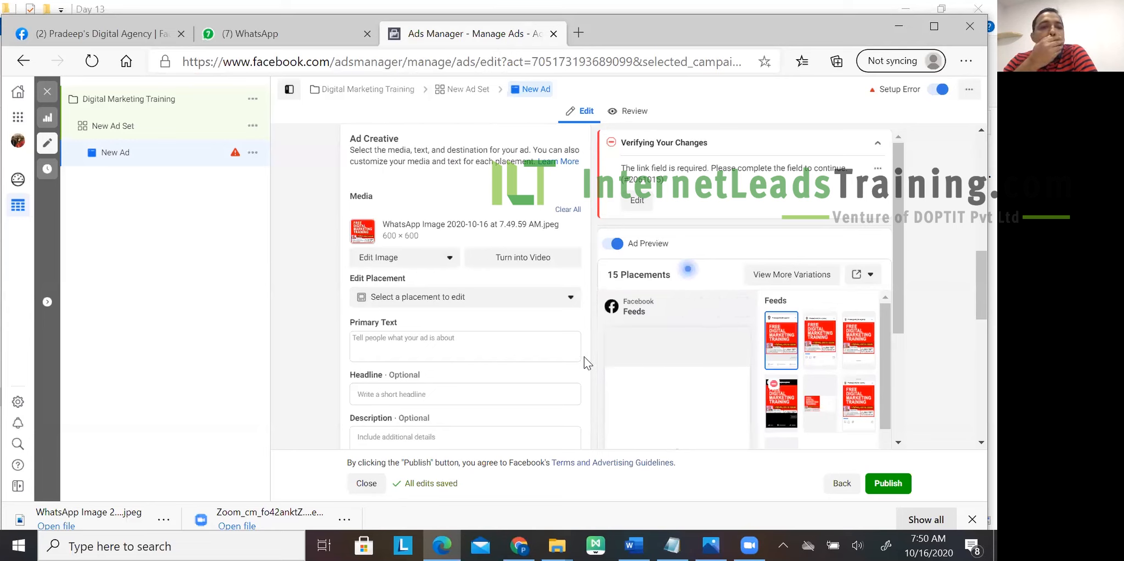
- Enter "Free Digital Marketing Training" as the ad's primary text
scroll(584, 356, "down", 1)
scroll(581, 356, "down", 1)
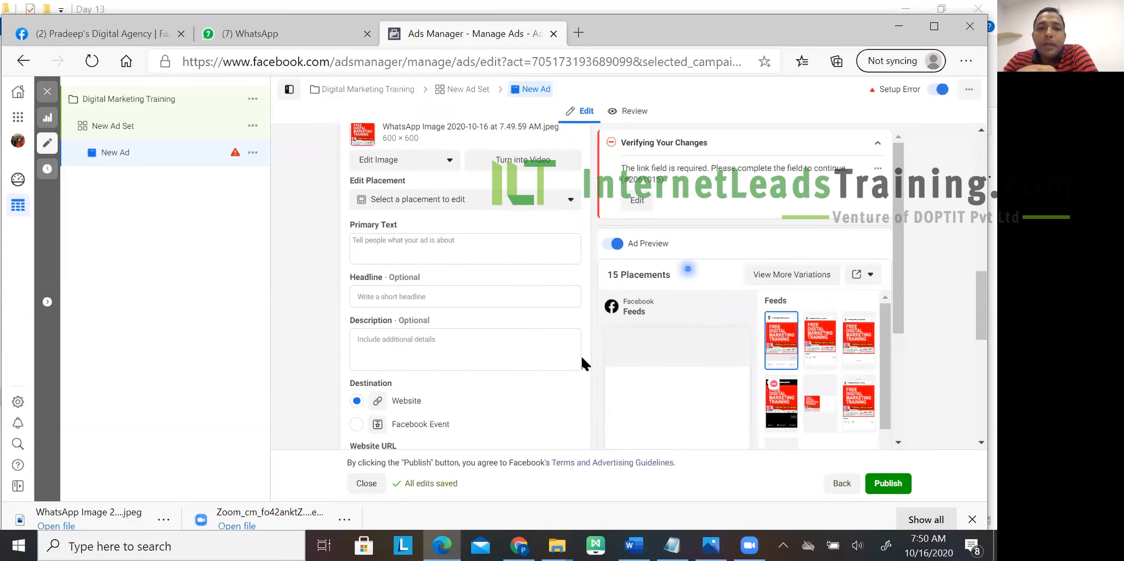
left_click(477, 245)
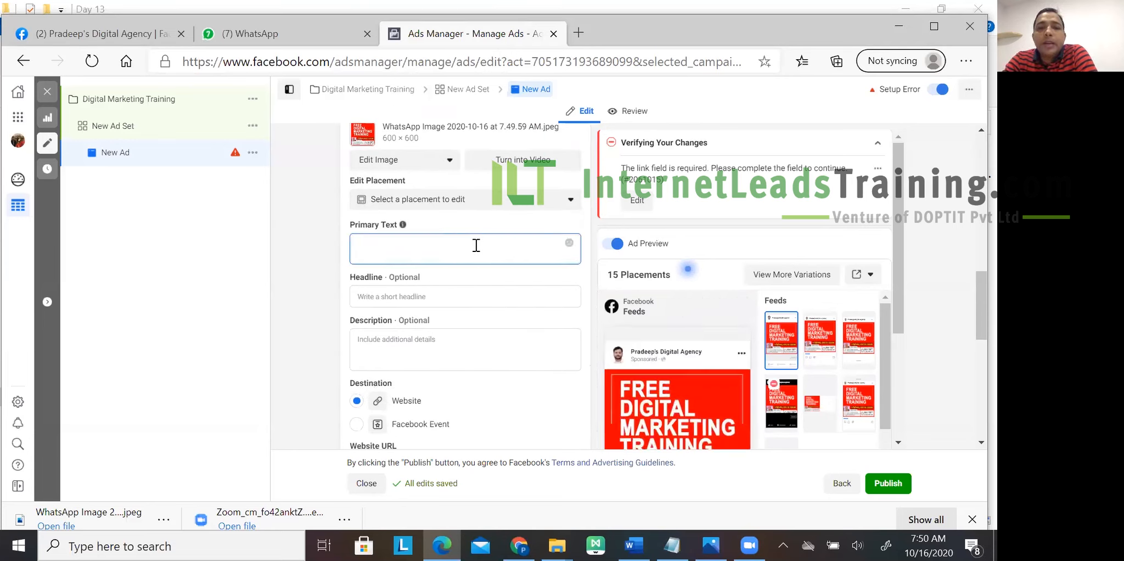
type("Free Di")
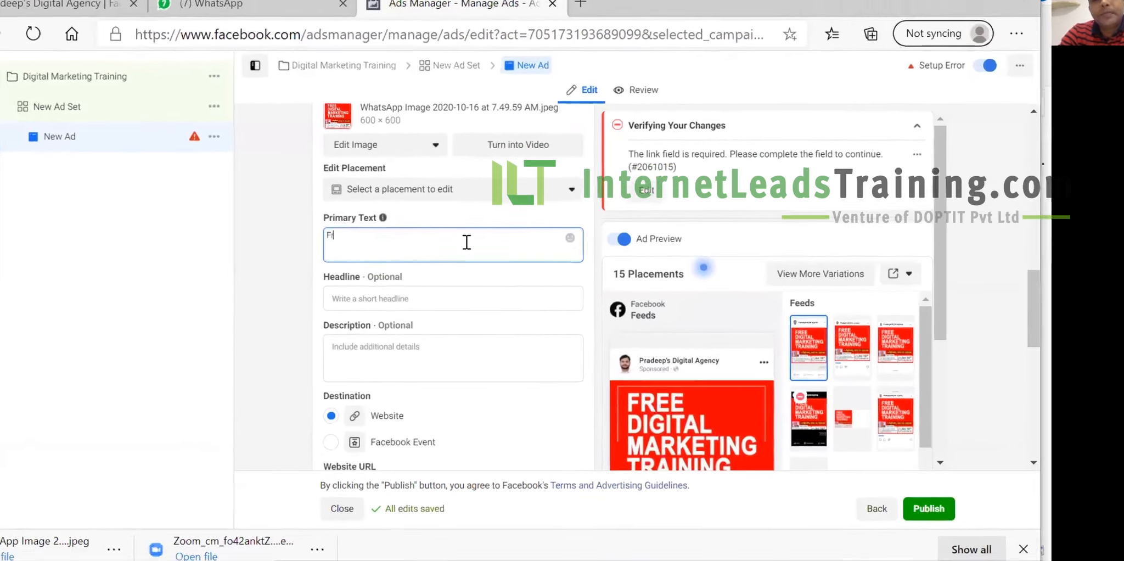
type("gital Mar")
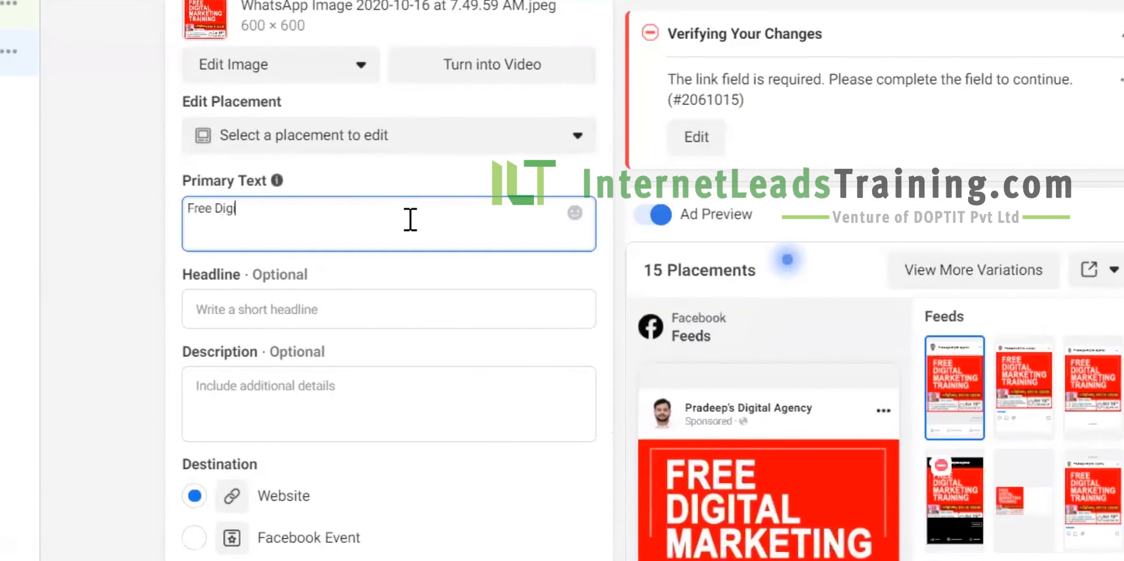
type("keting Training")
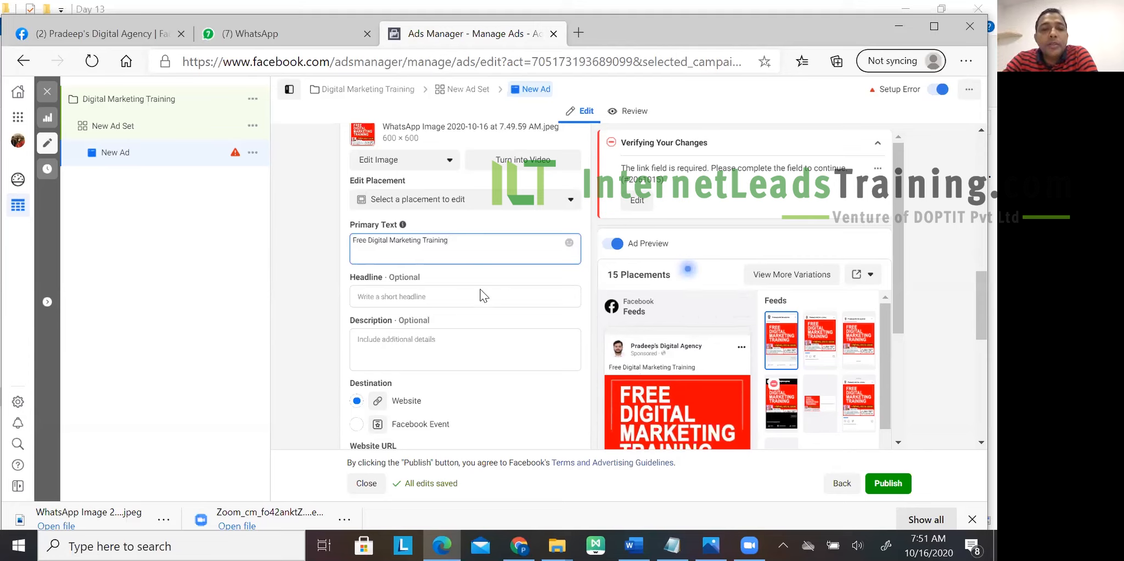
- Enter "Few seats are left." as the ad's headline
left_click(458, 293)
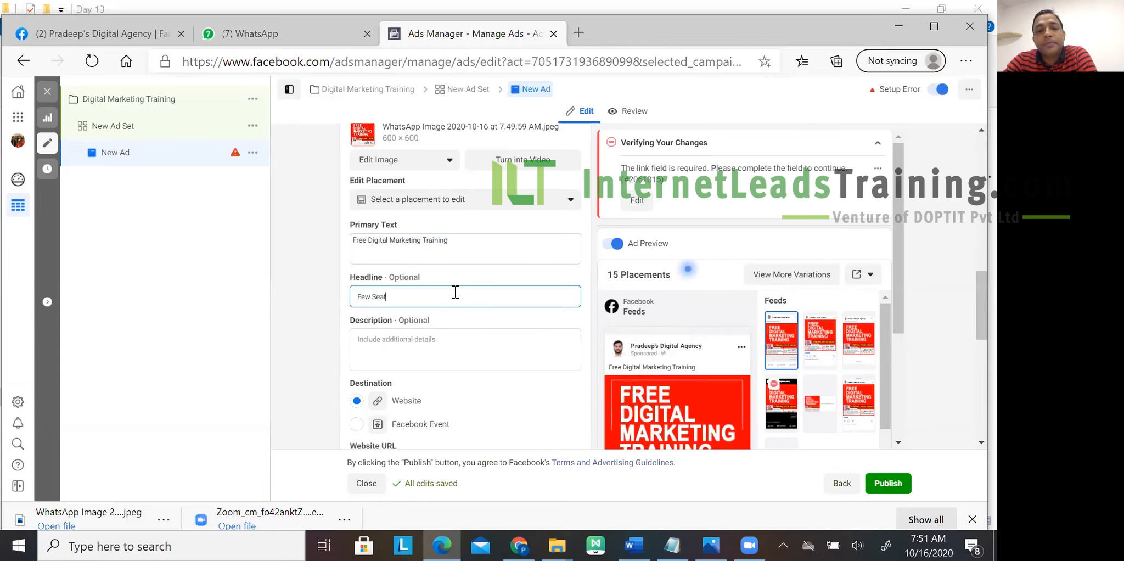
type("Few Seat")
key("BackSpace")
key("BackSpace")
key("BackSpace")
key("BackSpace")
type("set")
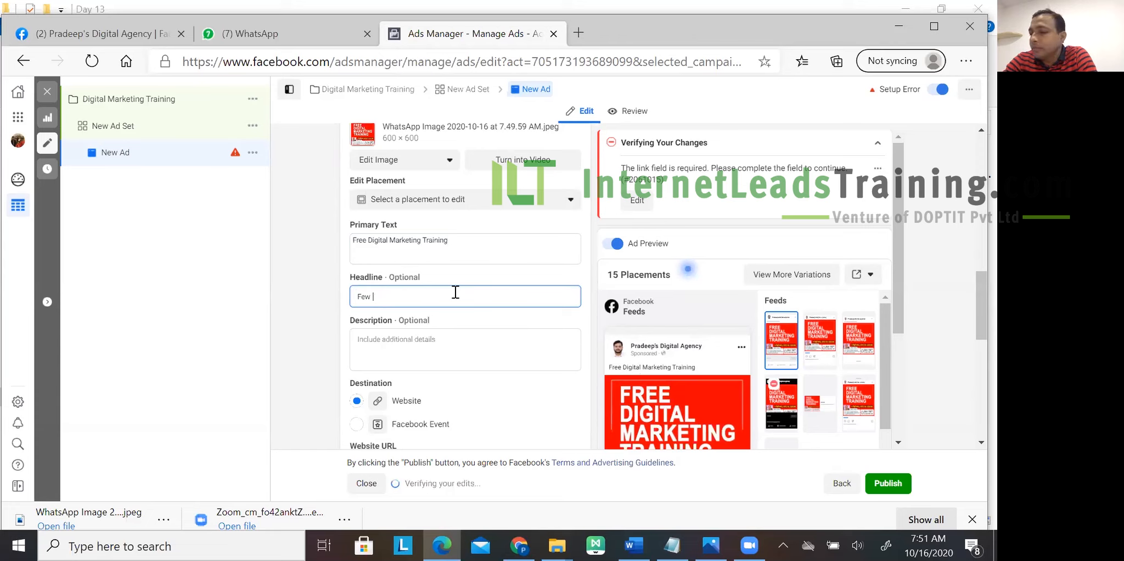
key("BackSpace")
type("ats are left")
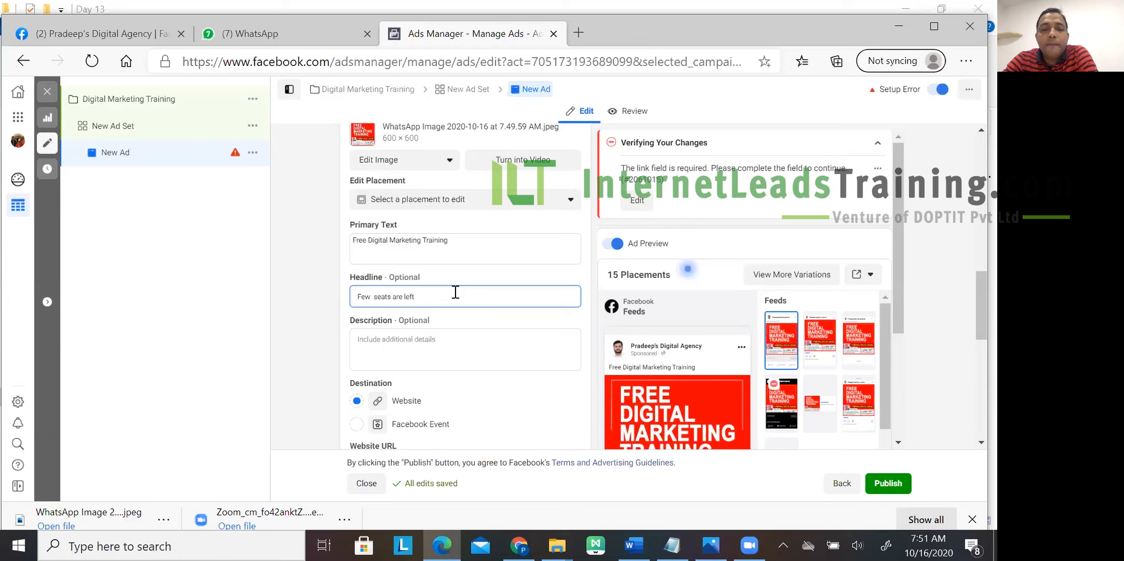
type(".")
- Leave the description empty and review the ad preview across the feed, stories, in-stream and search placements
left_click(443, 349)
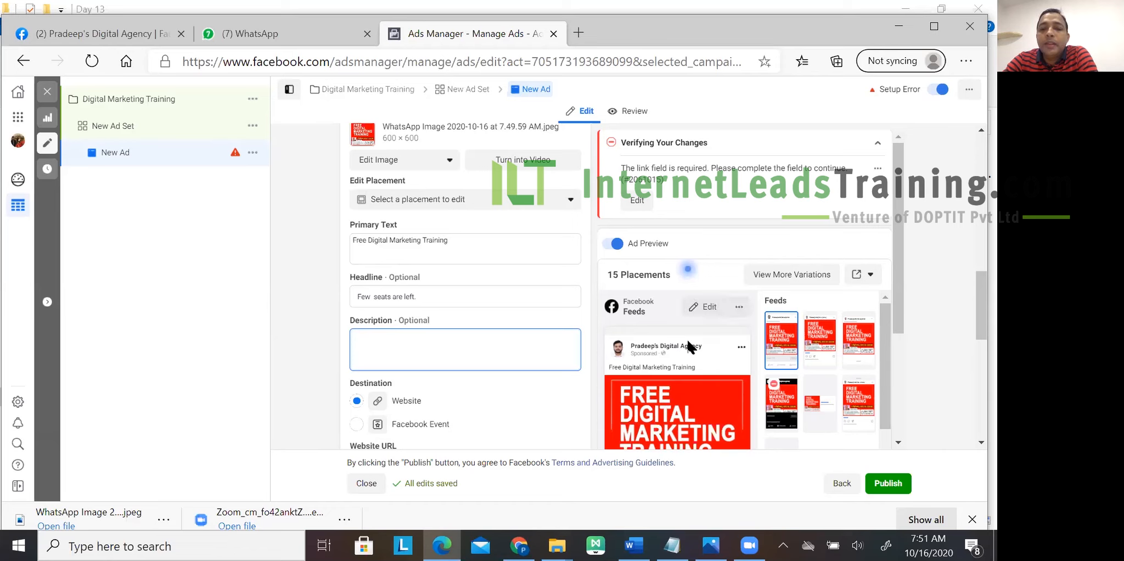
scroll(856, 329, "down", 3)
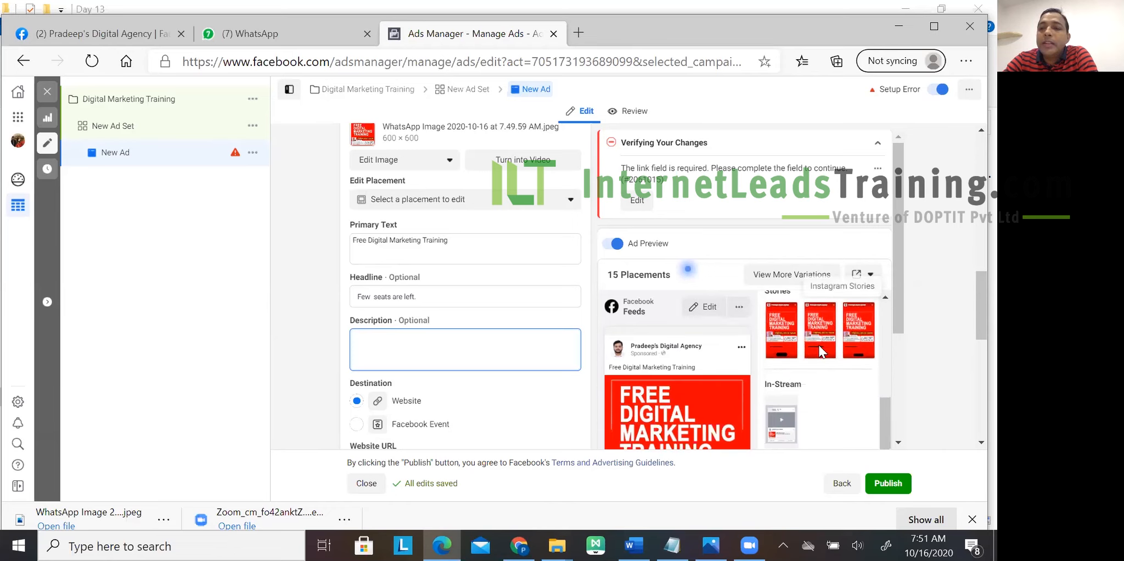
scroll(818, 345, "down", 2)
left_click_drag(973, 329, 974, 370)
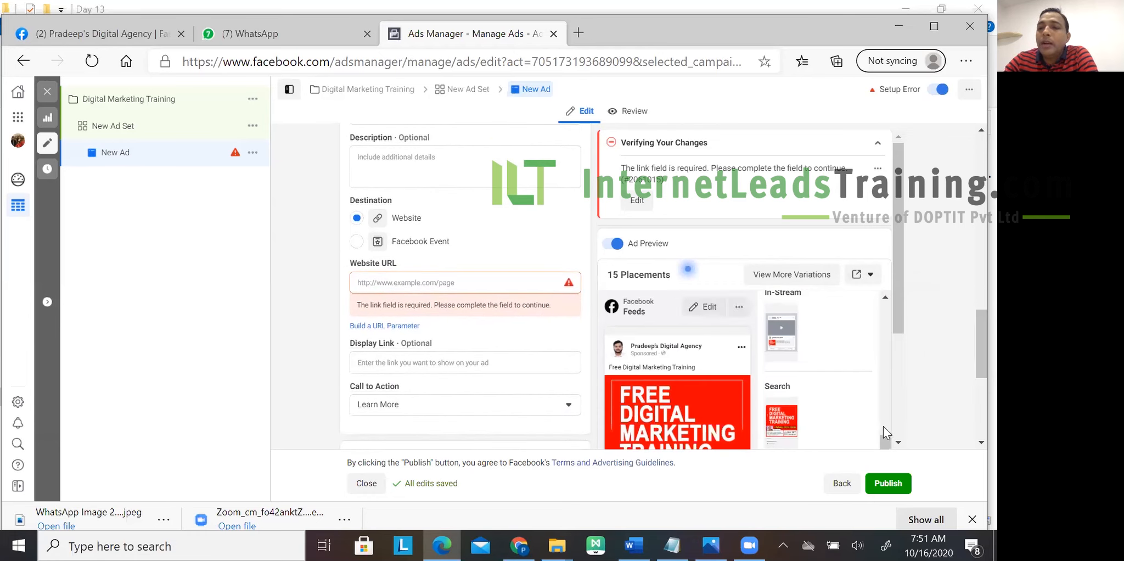
left_click_drag(884, 441, 895, 406)
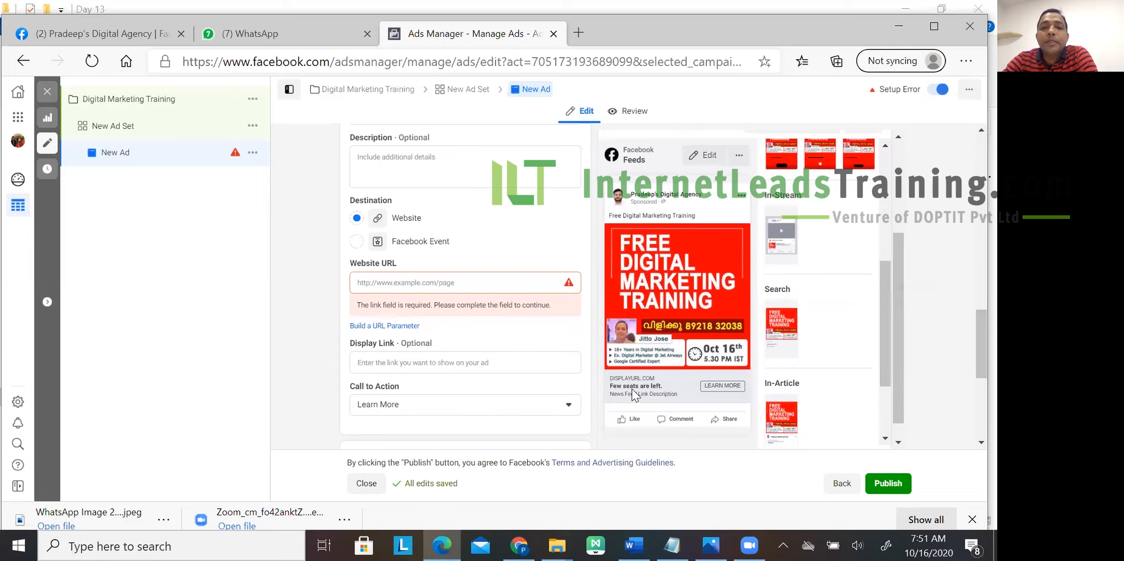
left_click(488, 280)
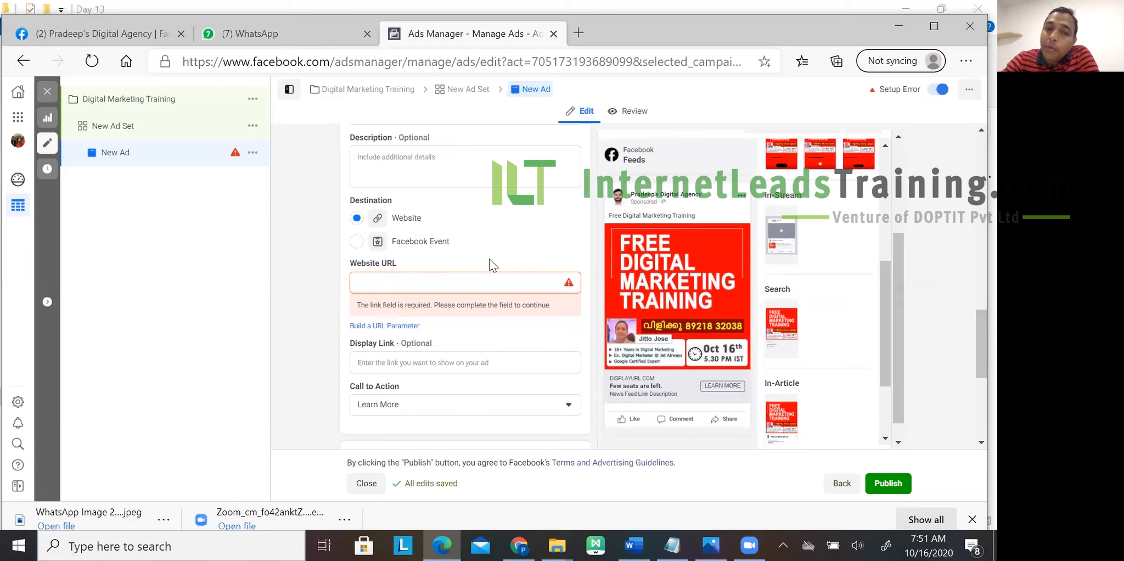
type("www")
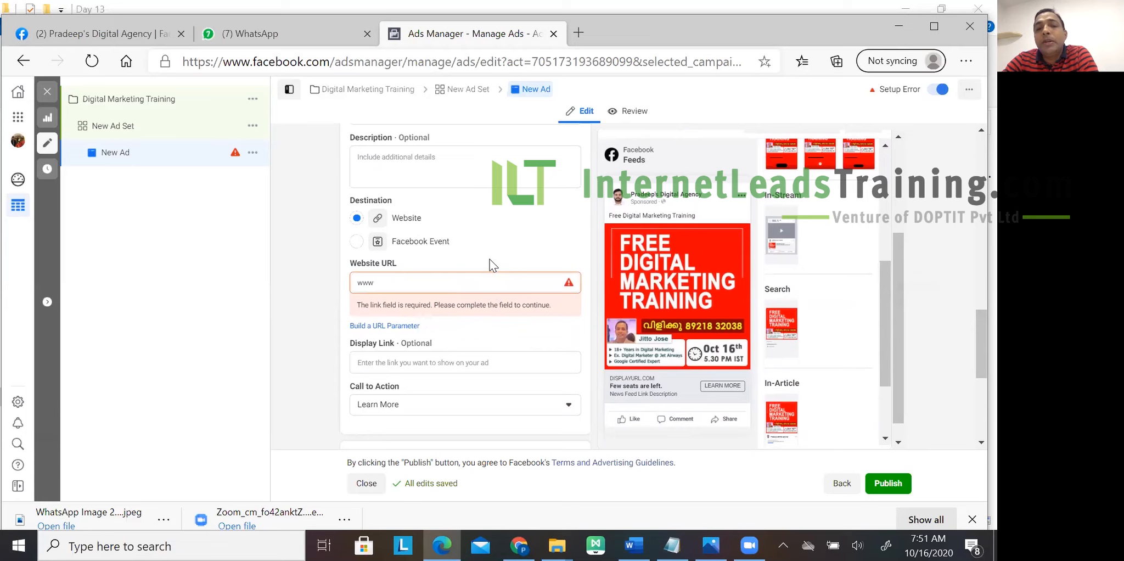
type(".")
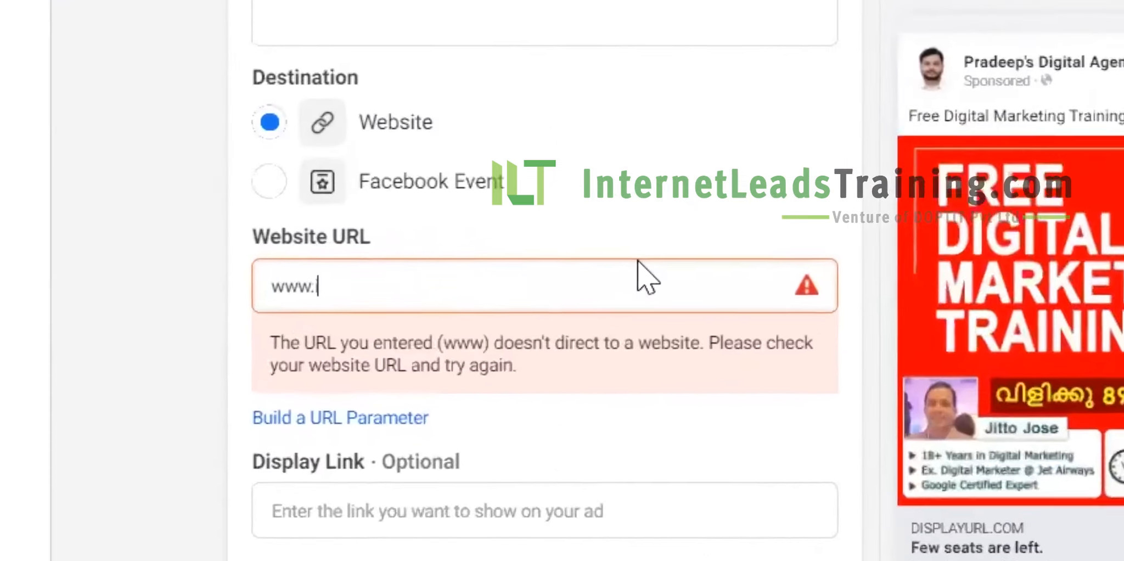
type("internetleadstrain")
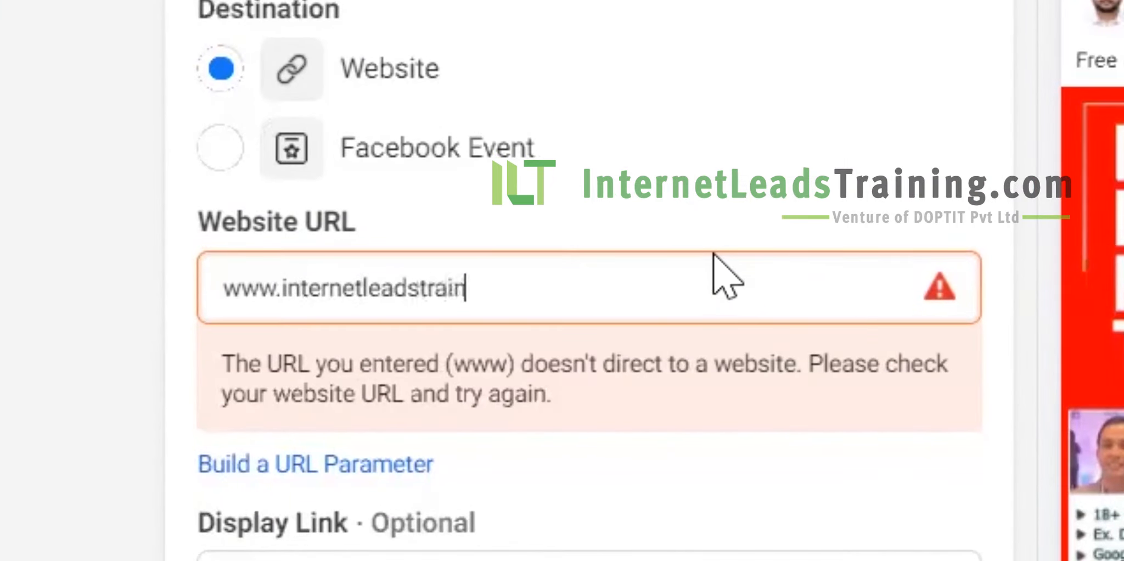
type("ing.com")
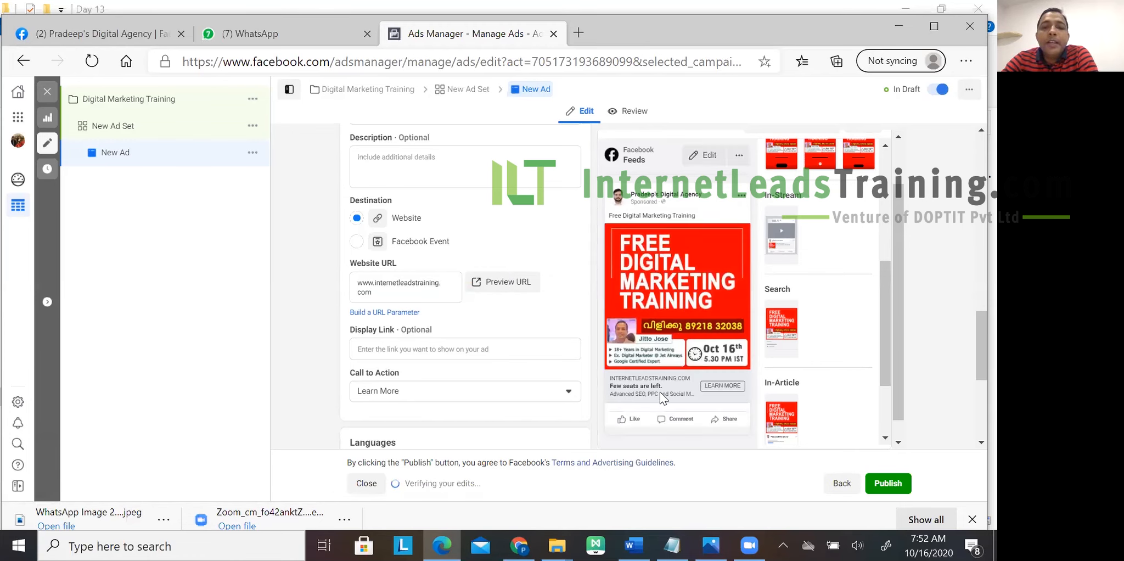
left_click(458, 345)
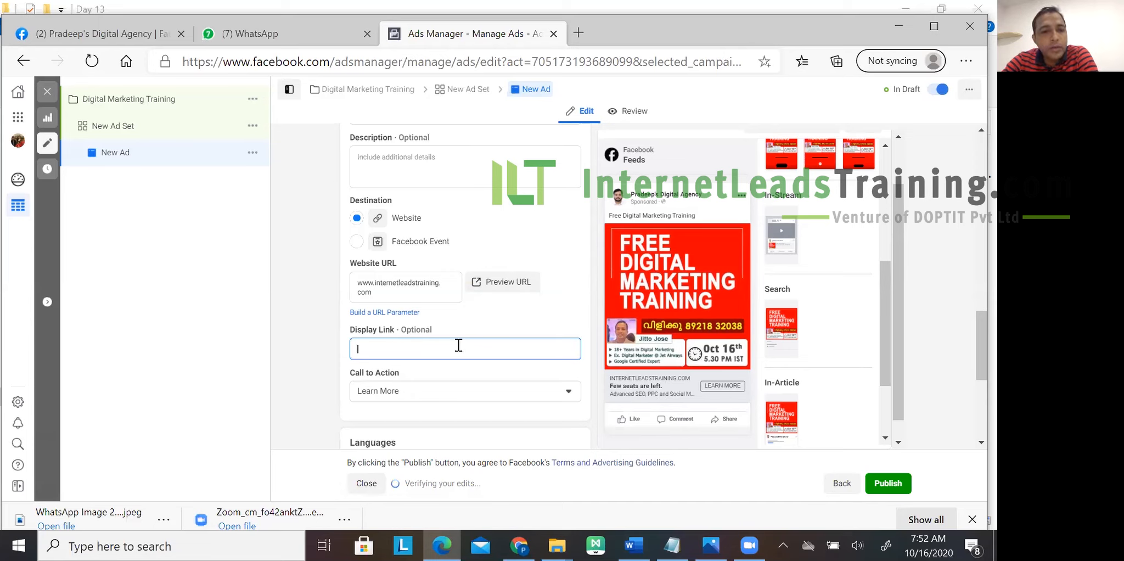
type("www.internetleadstraining.com")
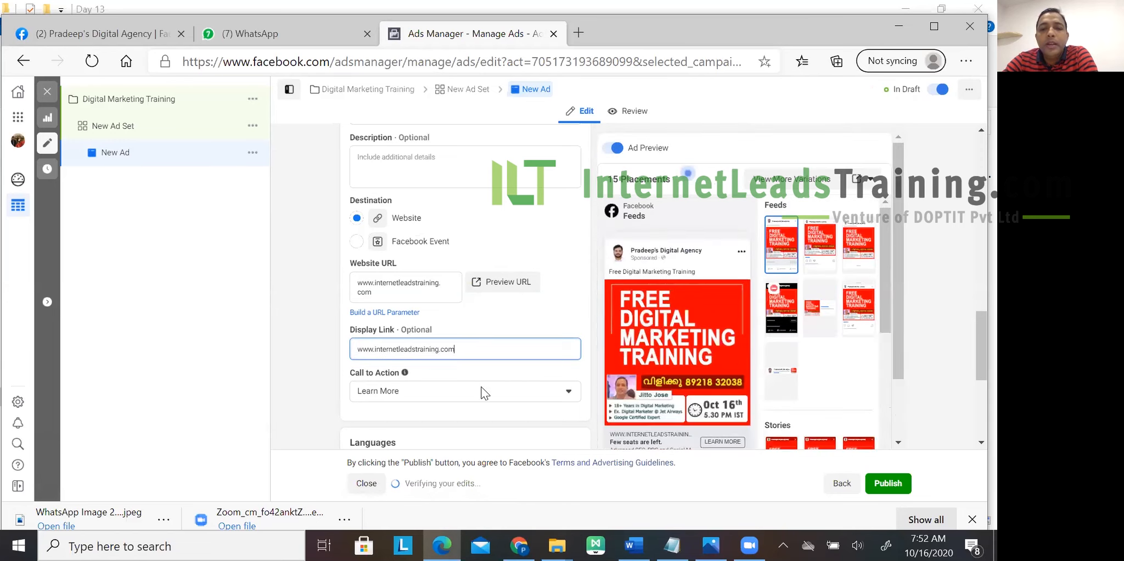
- Check the ad preview and change the call to action to Apply Now
scroll(482, 392, "down", 1)
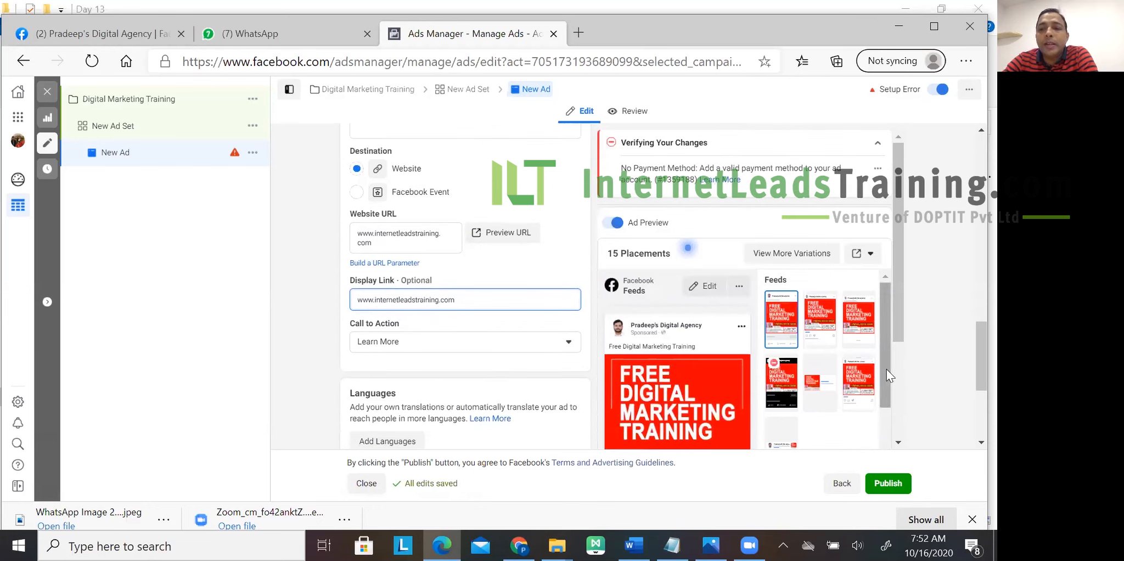
scroll(855, 411, "down", 3)
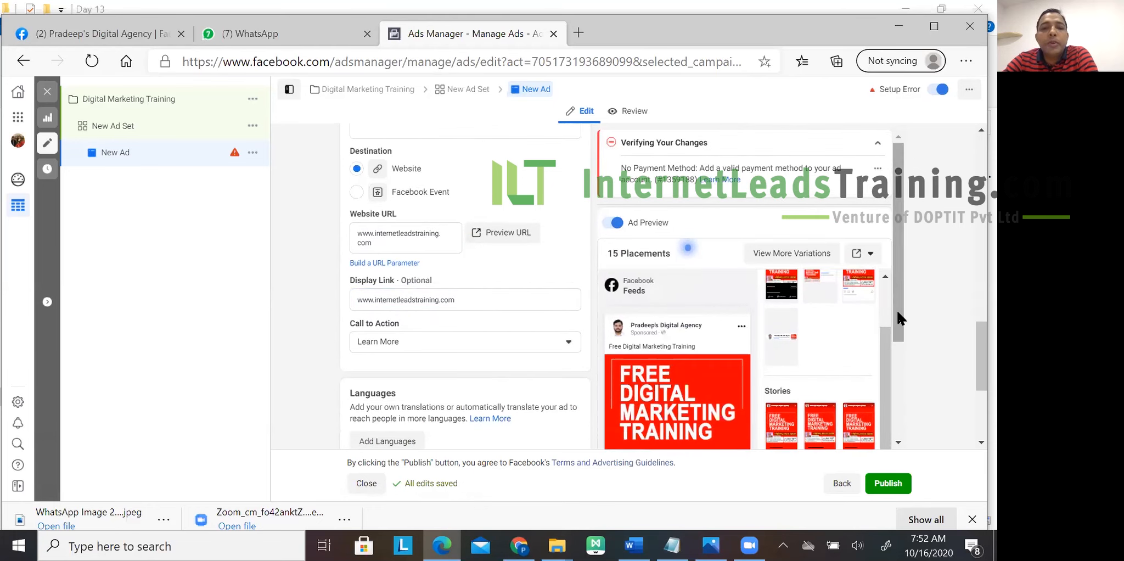
left_click_drag(898, 315, 874, 385)
left_click(446, 334)
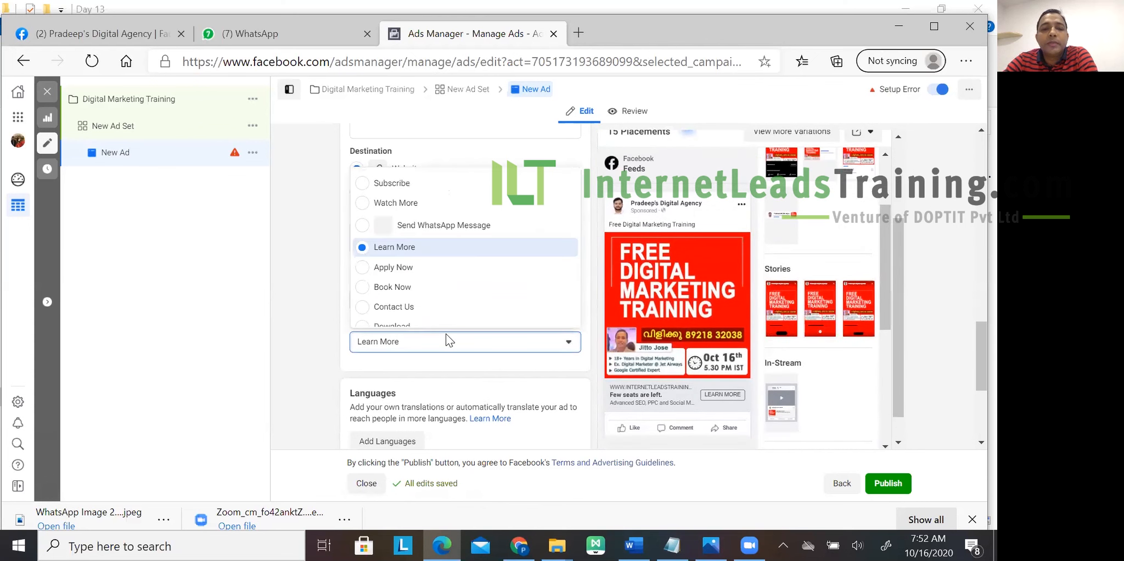
left_click(446, 334)
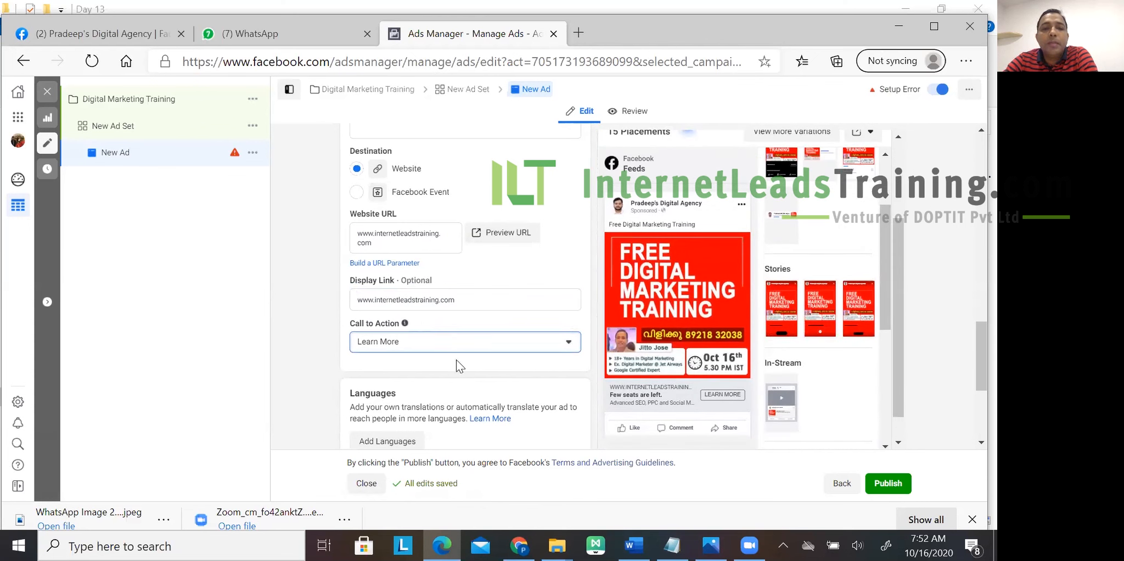
left_click(486, 345)
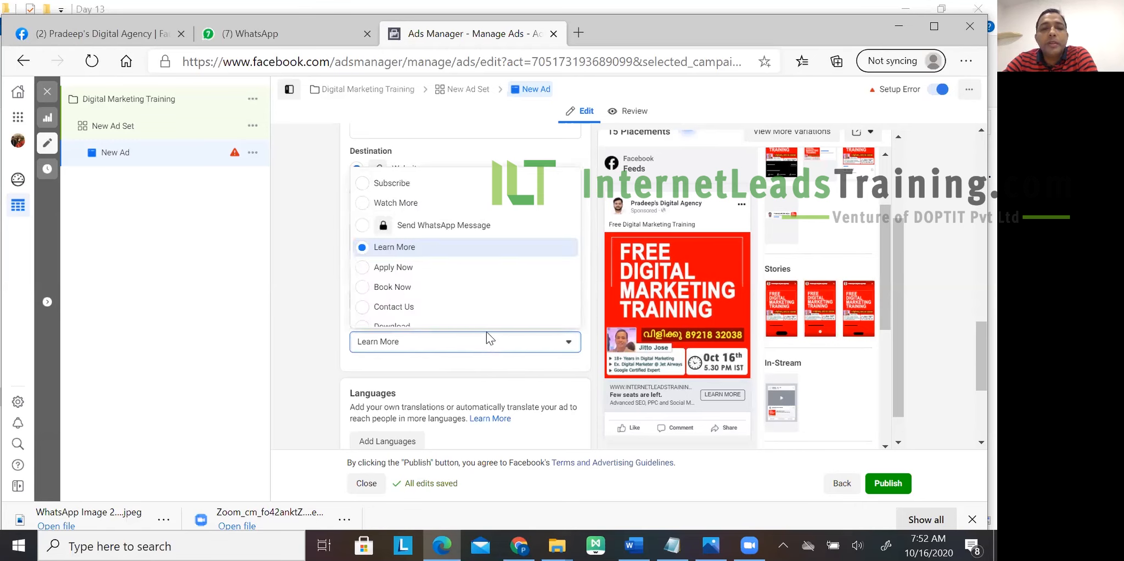
left_click(393, 268)
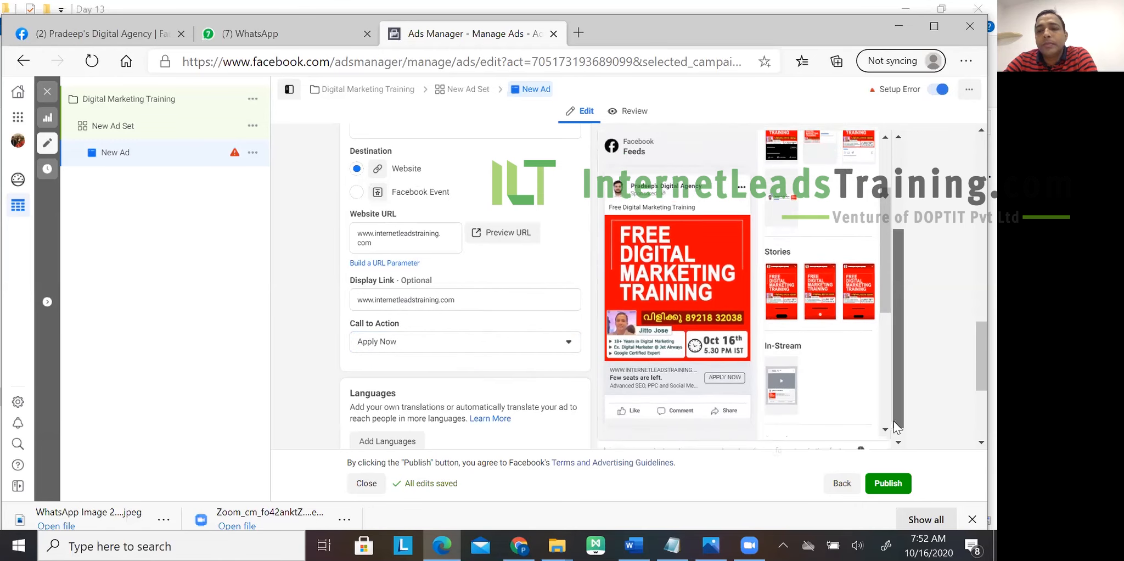
- Try to publish the ad, accepting United Arab Emirates, UAE Dirham and Asia/Dubai for the ad account and closing the tax information form unfilled
left_click_drag(971, 365, 971, 411)
left_click(890, 485)
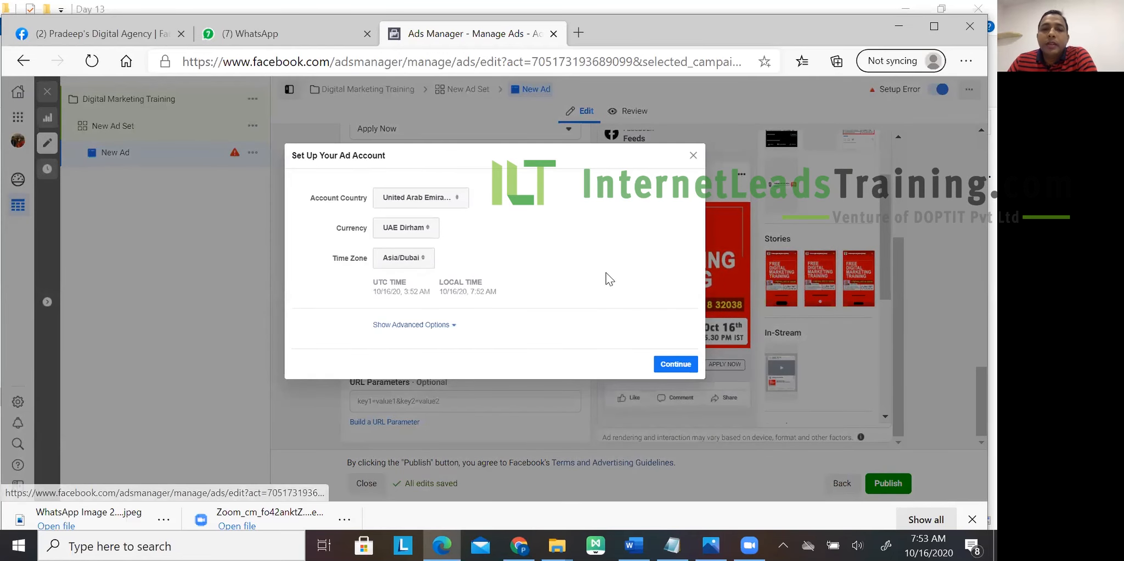
left_click(667, 363)
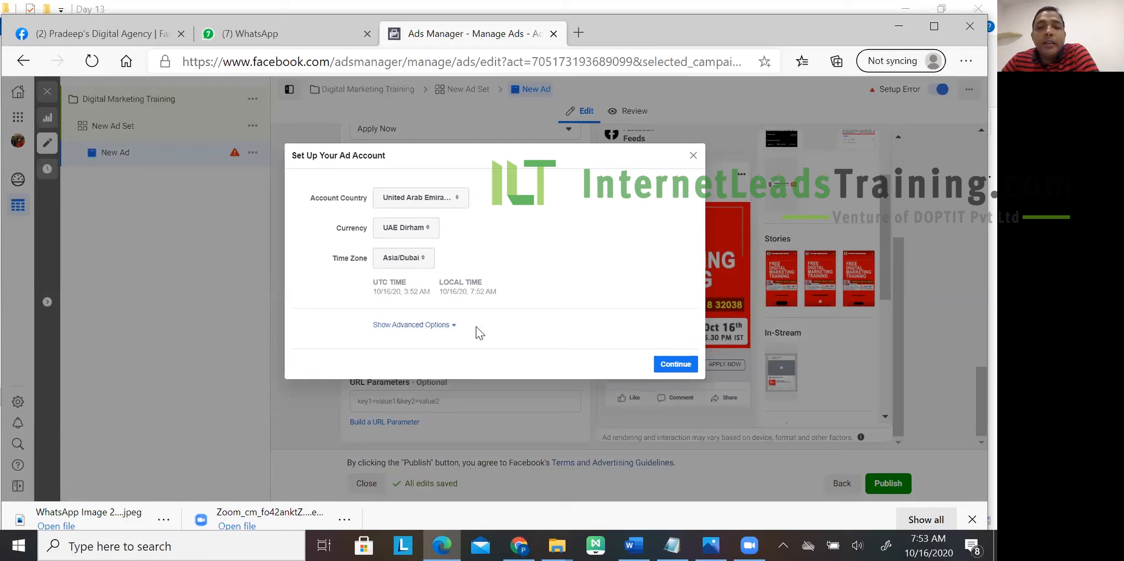
left_click(674, 365)
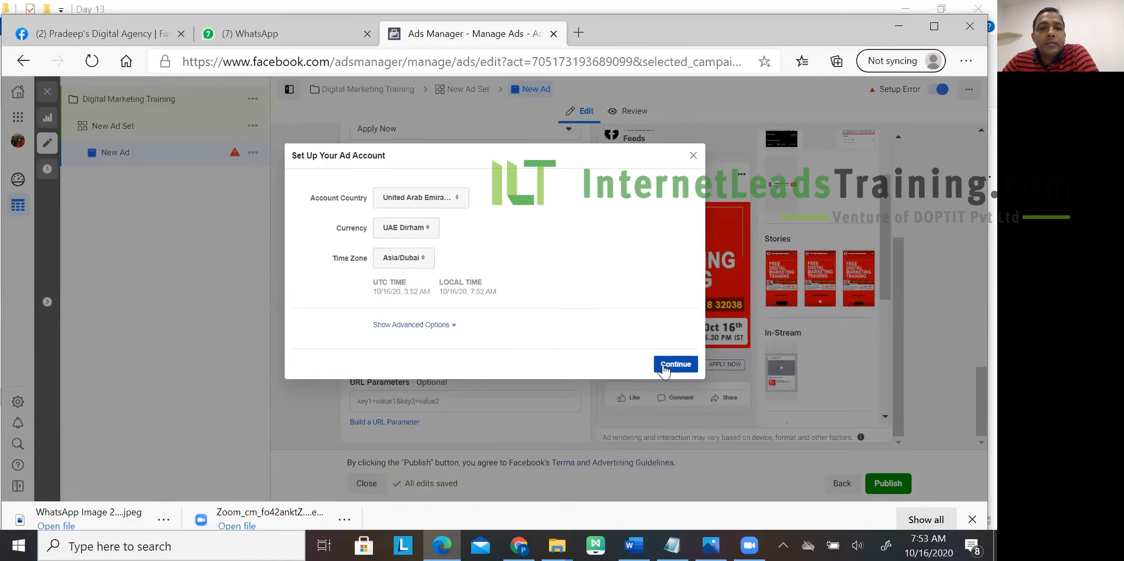
left_click(664, 367)
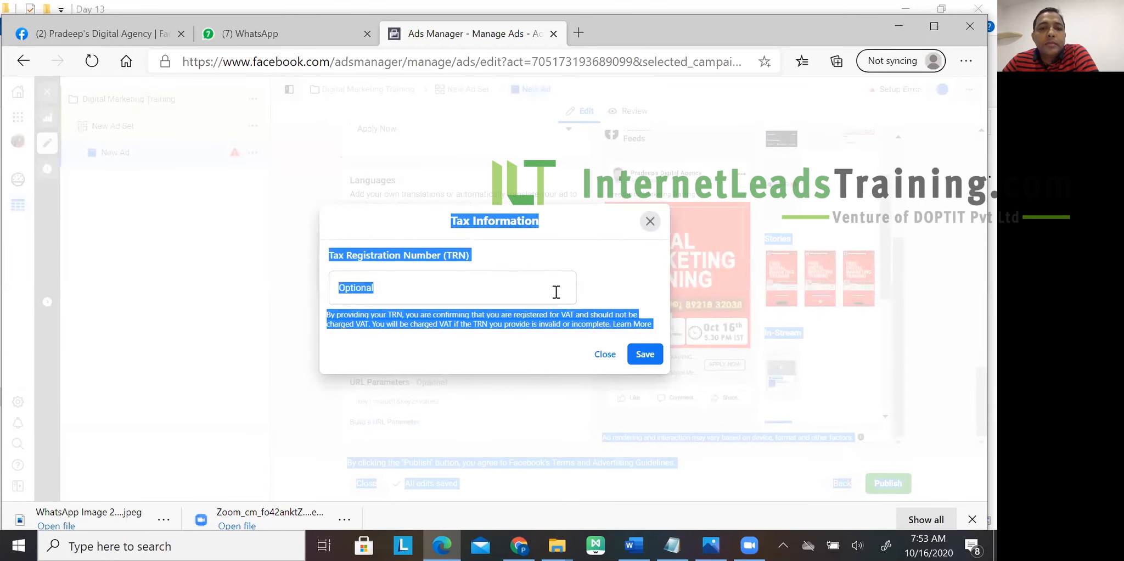
left_click(630, 273)
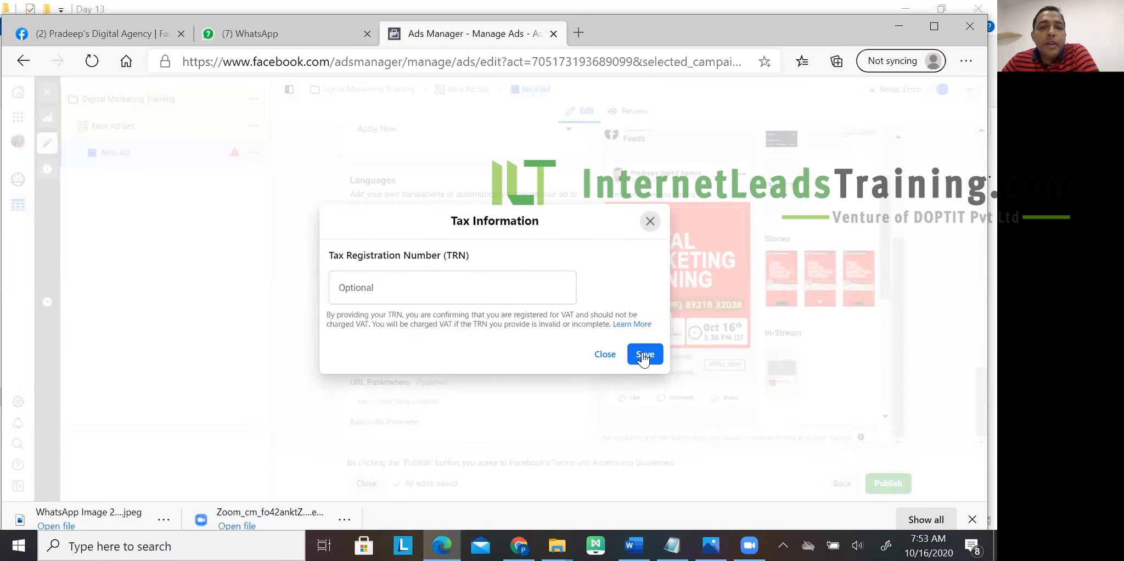
left_click(613, 354)
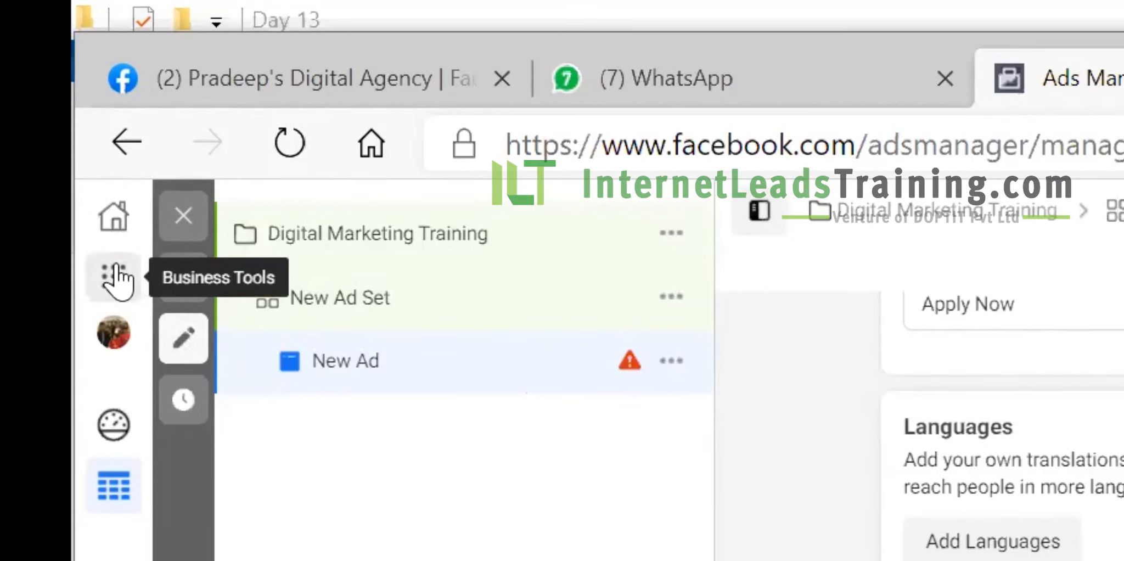
- Reopen Ads Manager from the business tools shortcuts
left_click(114, 272)
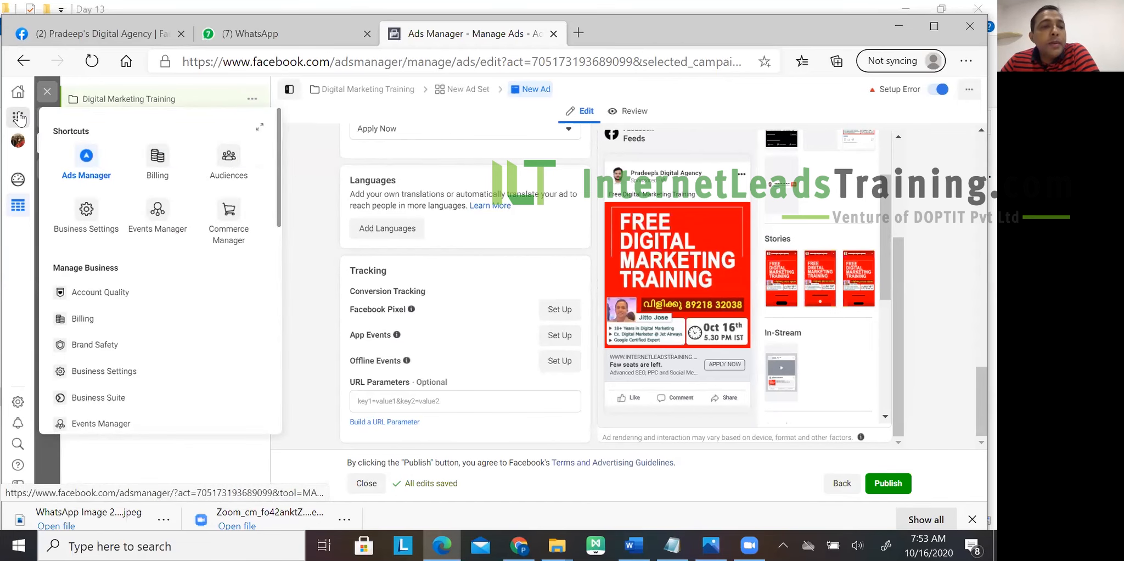
left_click(83, 173)
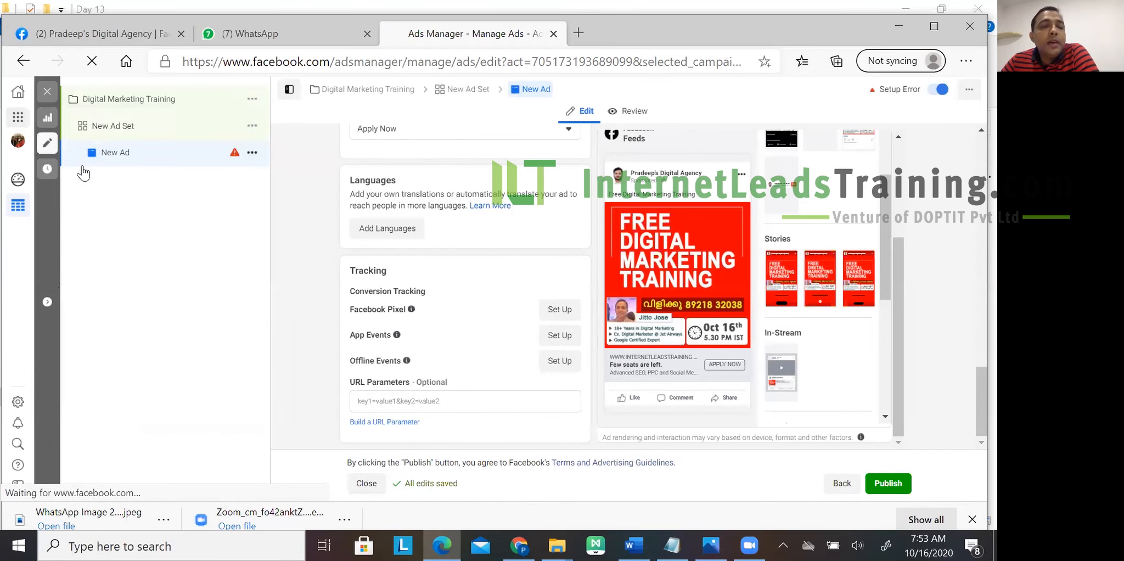